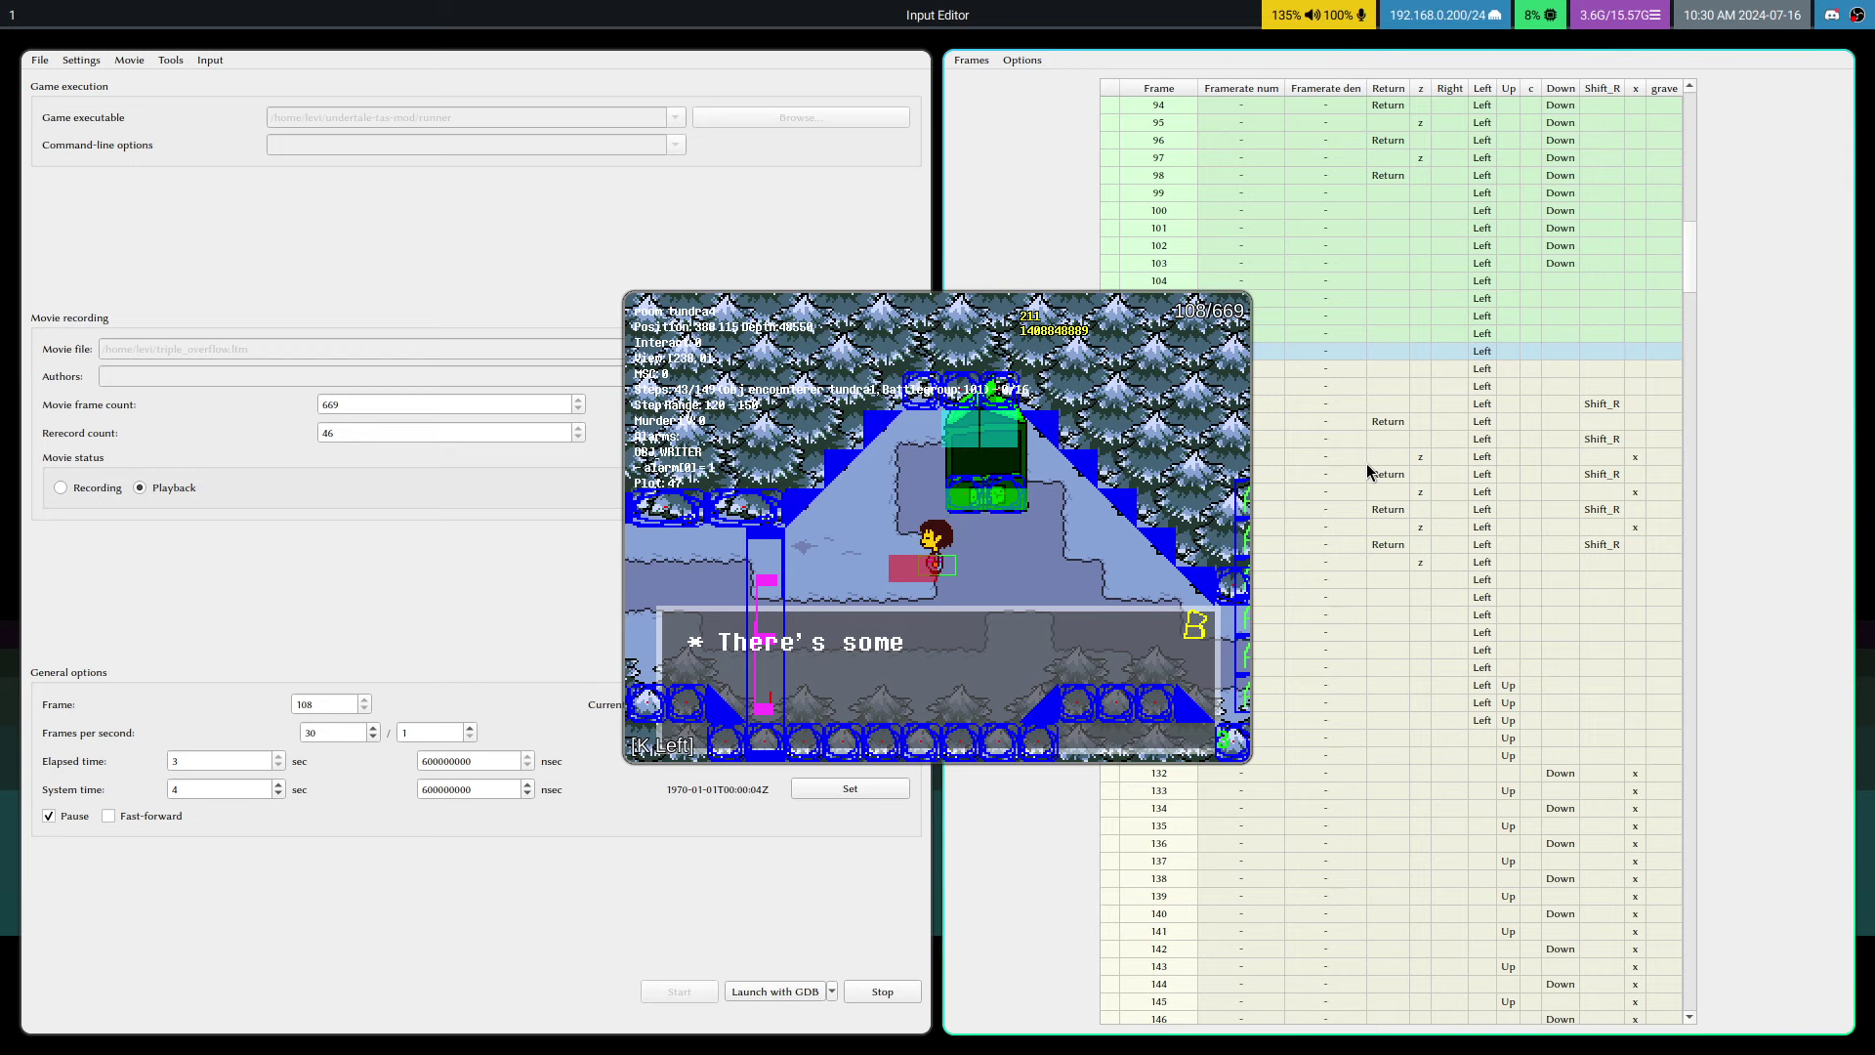
# - Save state slot 1 at frame 108, then step the game forward to frame 119
pyautogui.hotkey('shift', 'F1')
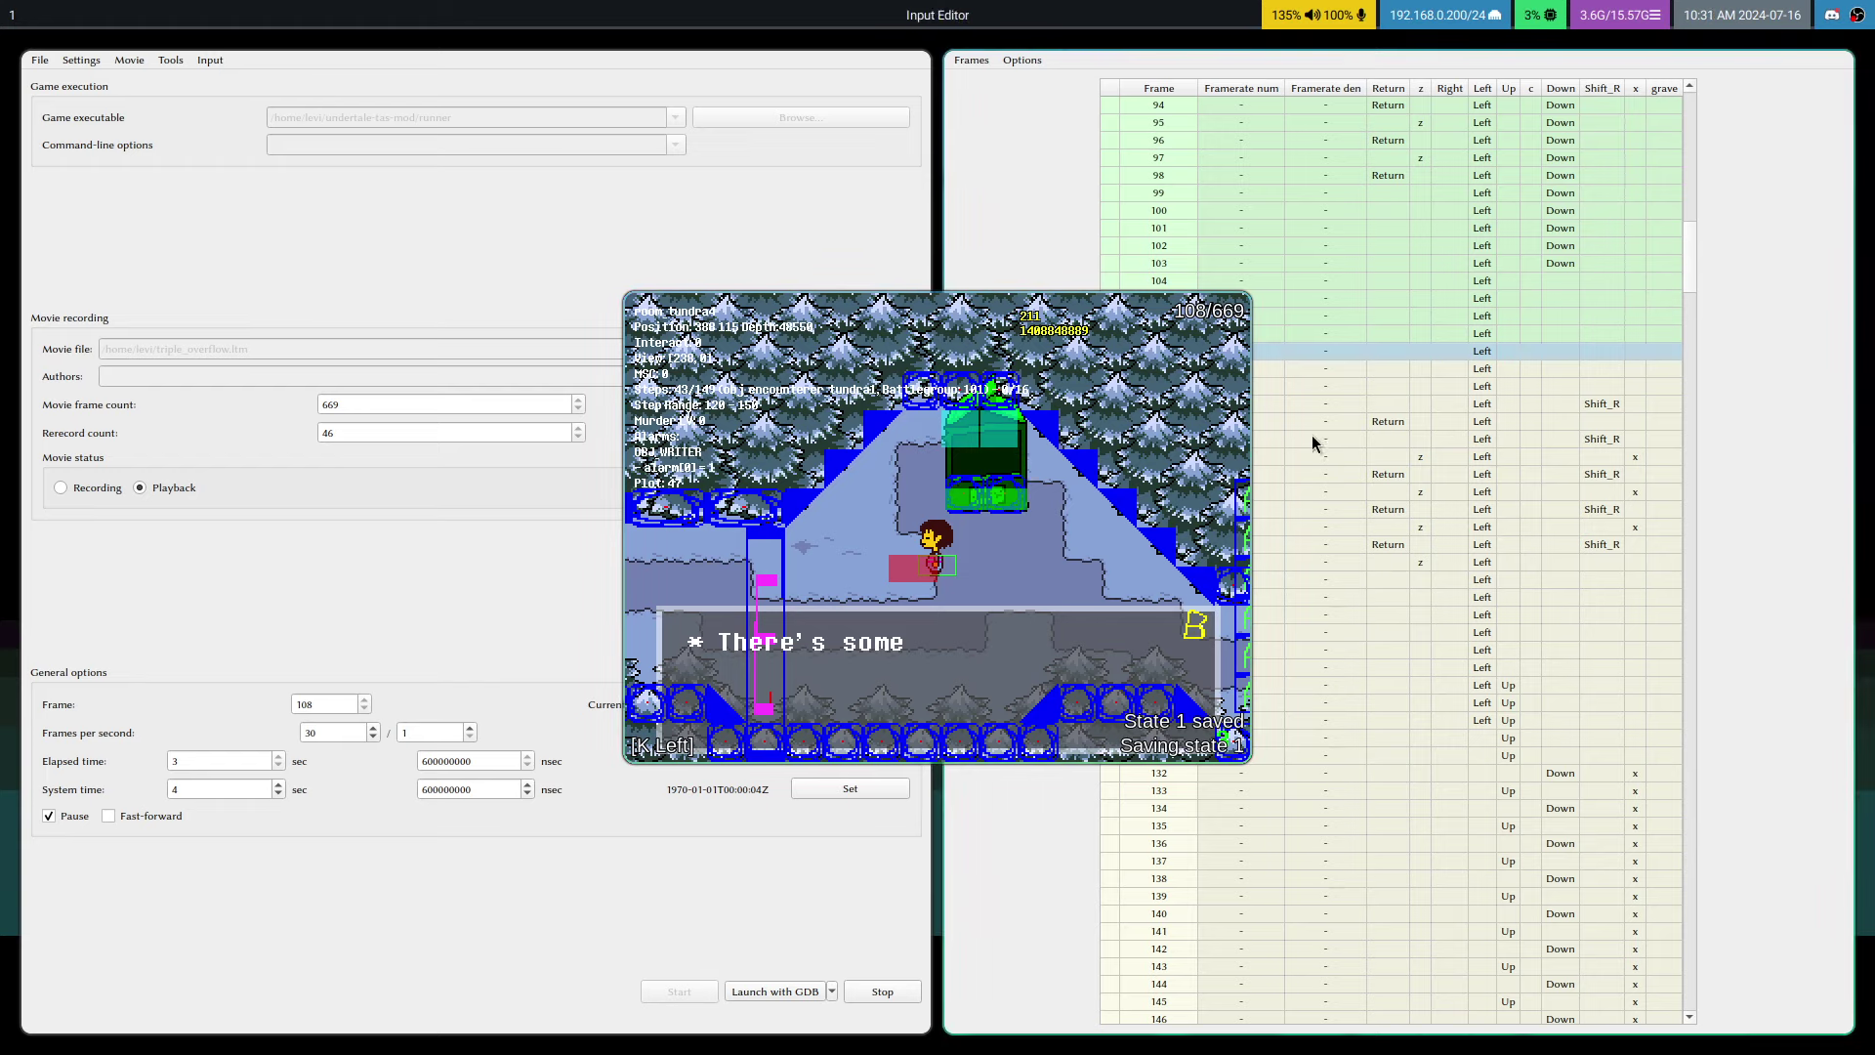
pyautogui.press('v')
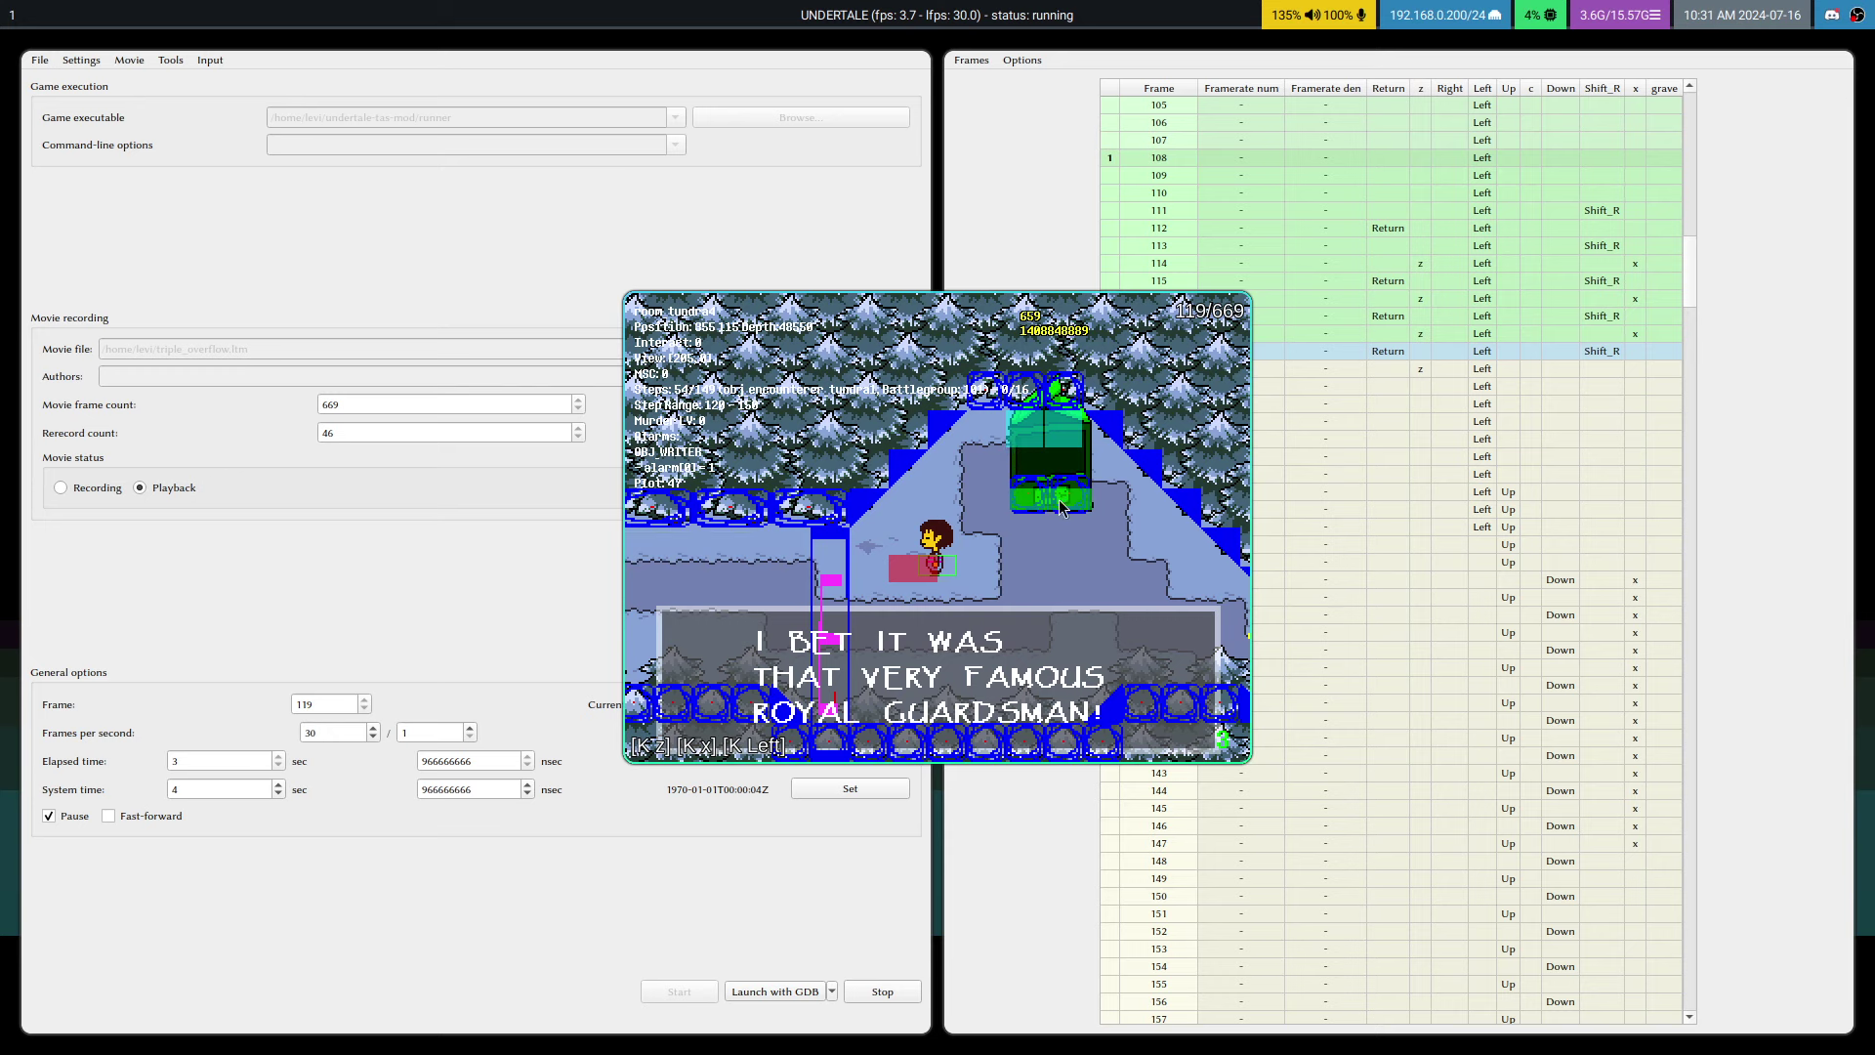
# - Frame-advance the paused movie through the 'not yet a very famous Royal Guardsman' note to frame 163
pyautogui.click(1574, 460)
pyautogui.press('v')
pyautogui.press('v')
pyautogui.press('v')
pyautogui.press('v')
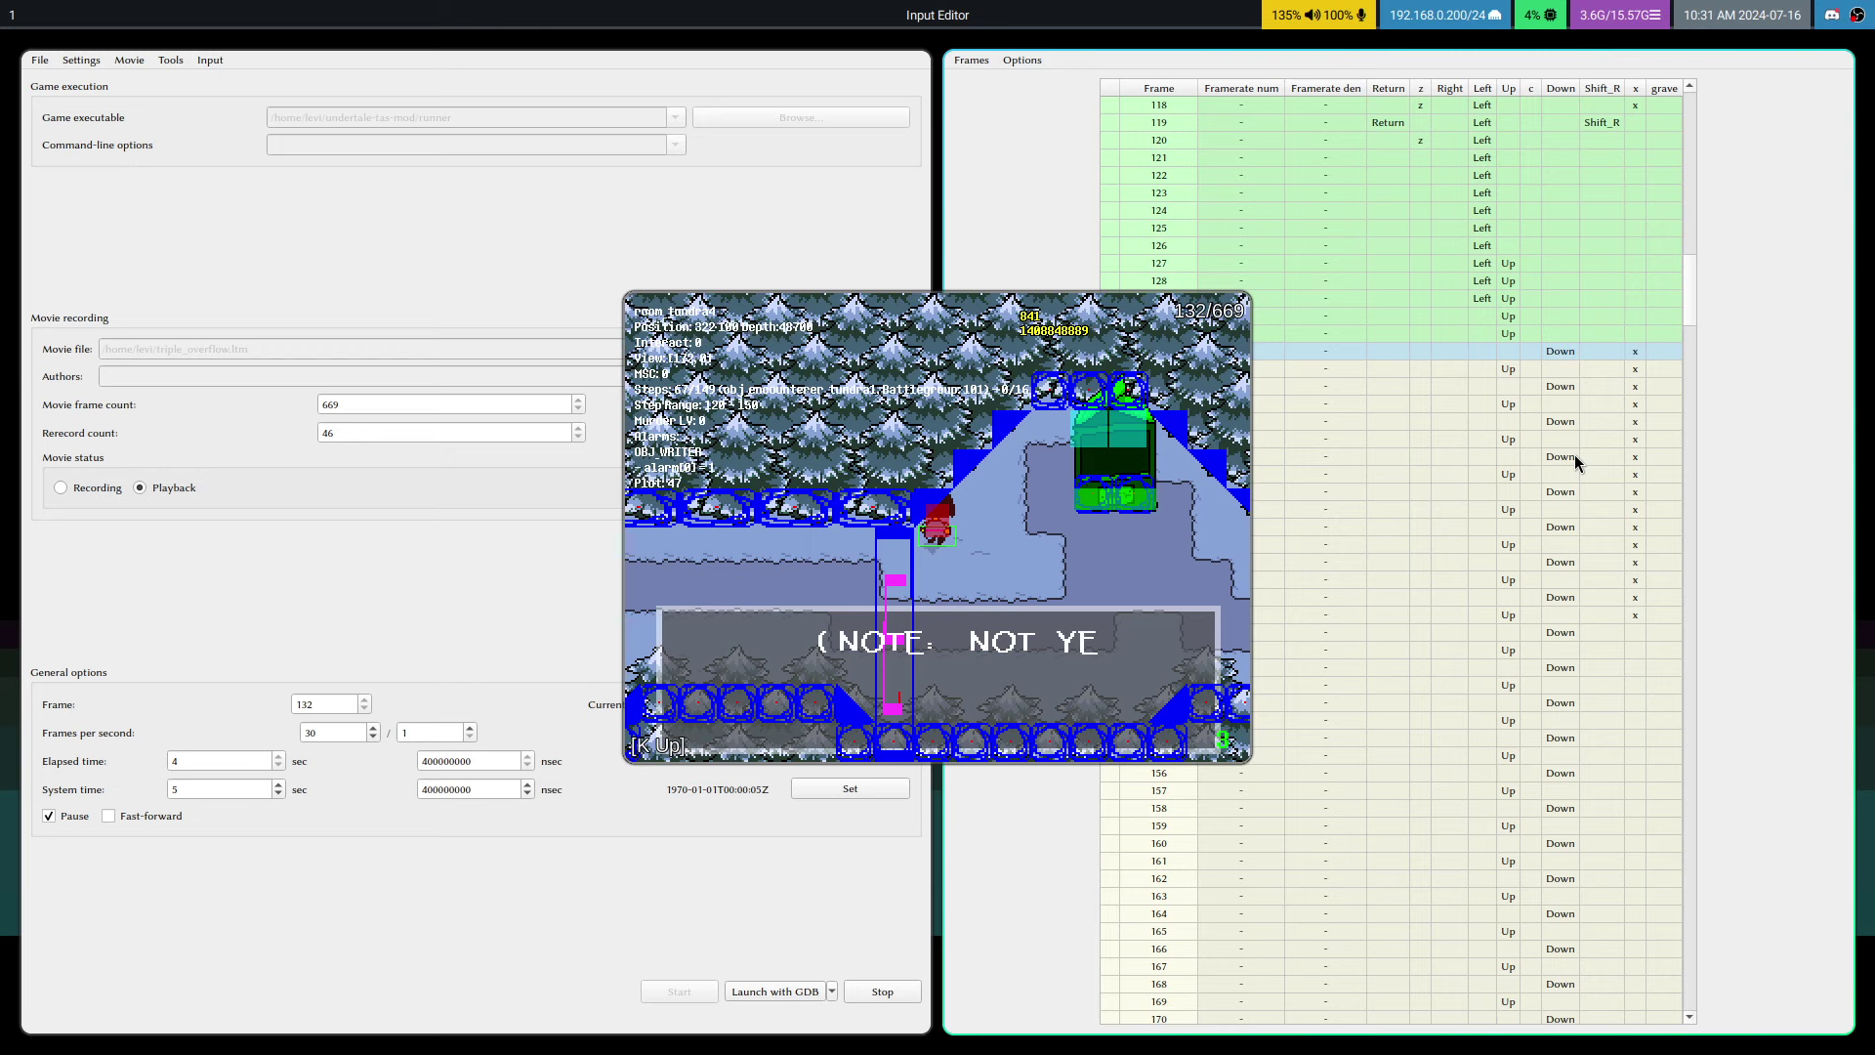
pyautogui.press('v')
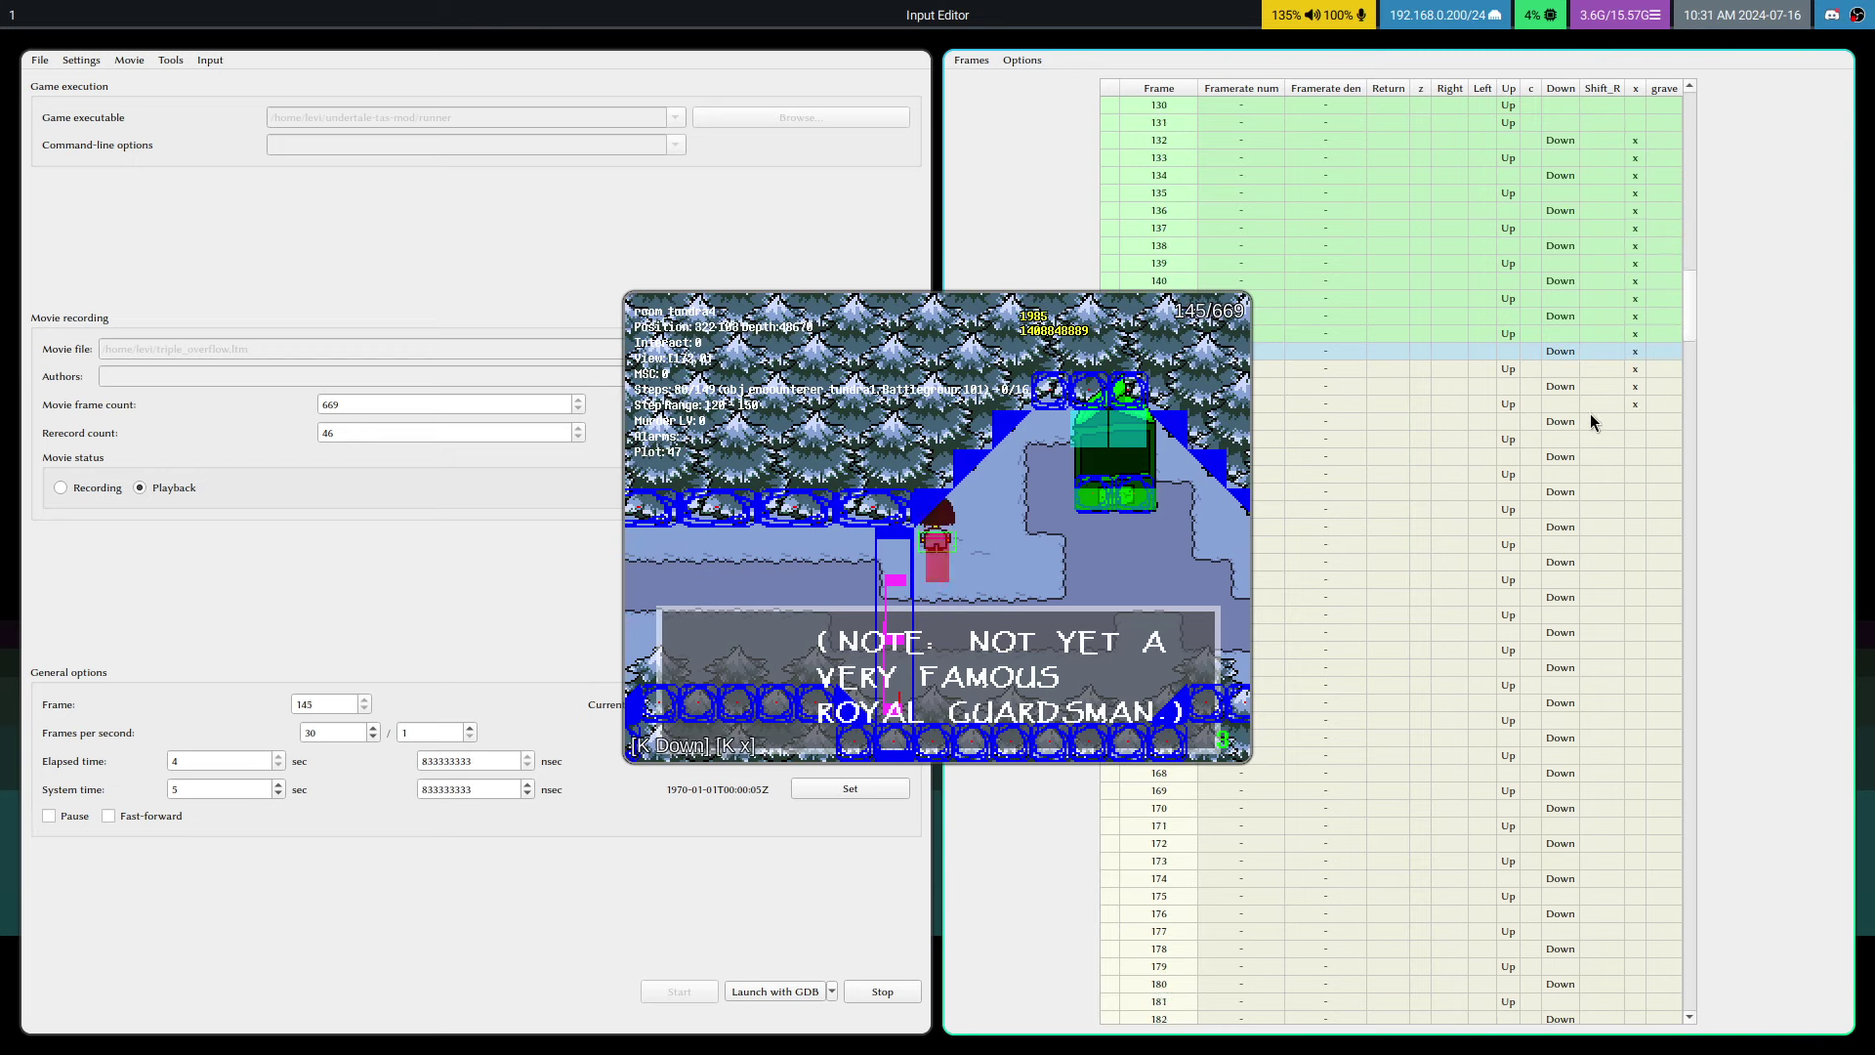
pyautogui.press('v')
pyautogui.press('v')
pyautogui.press('v')
pyautogui.press('v')
pyautogui.click(900, 583)
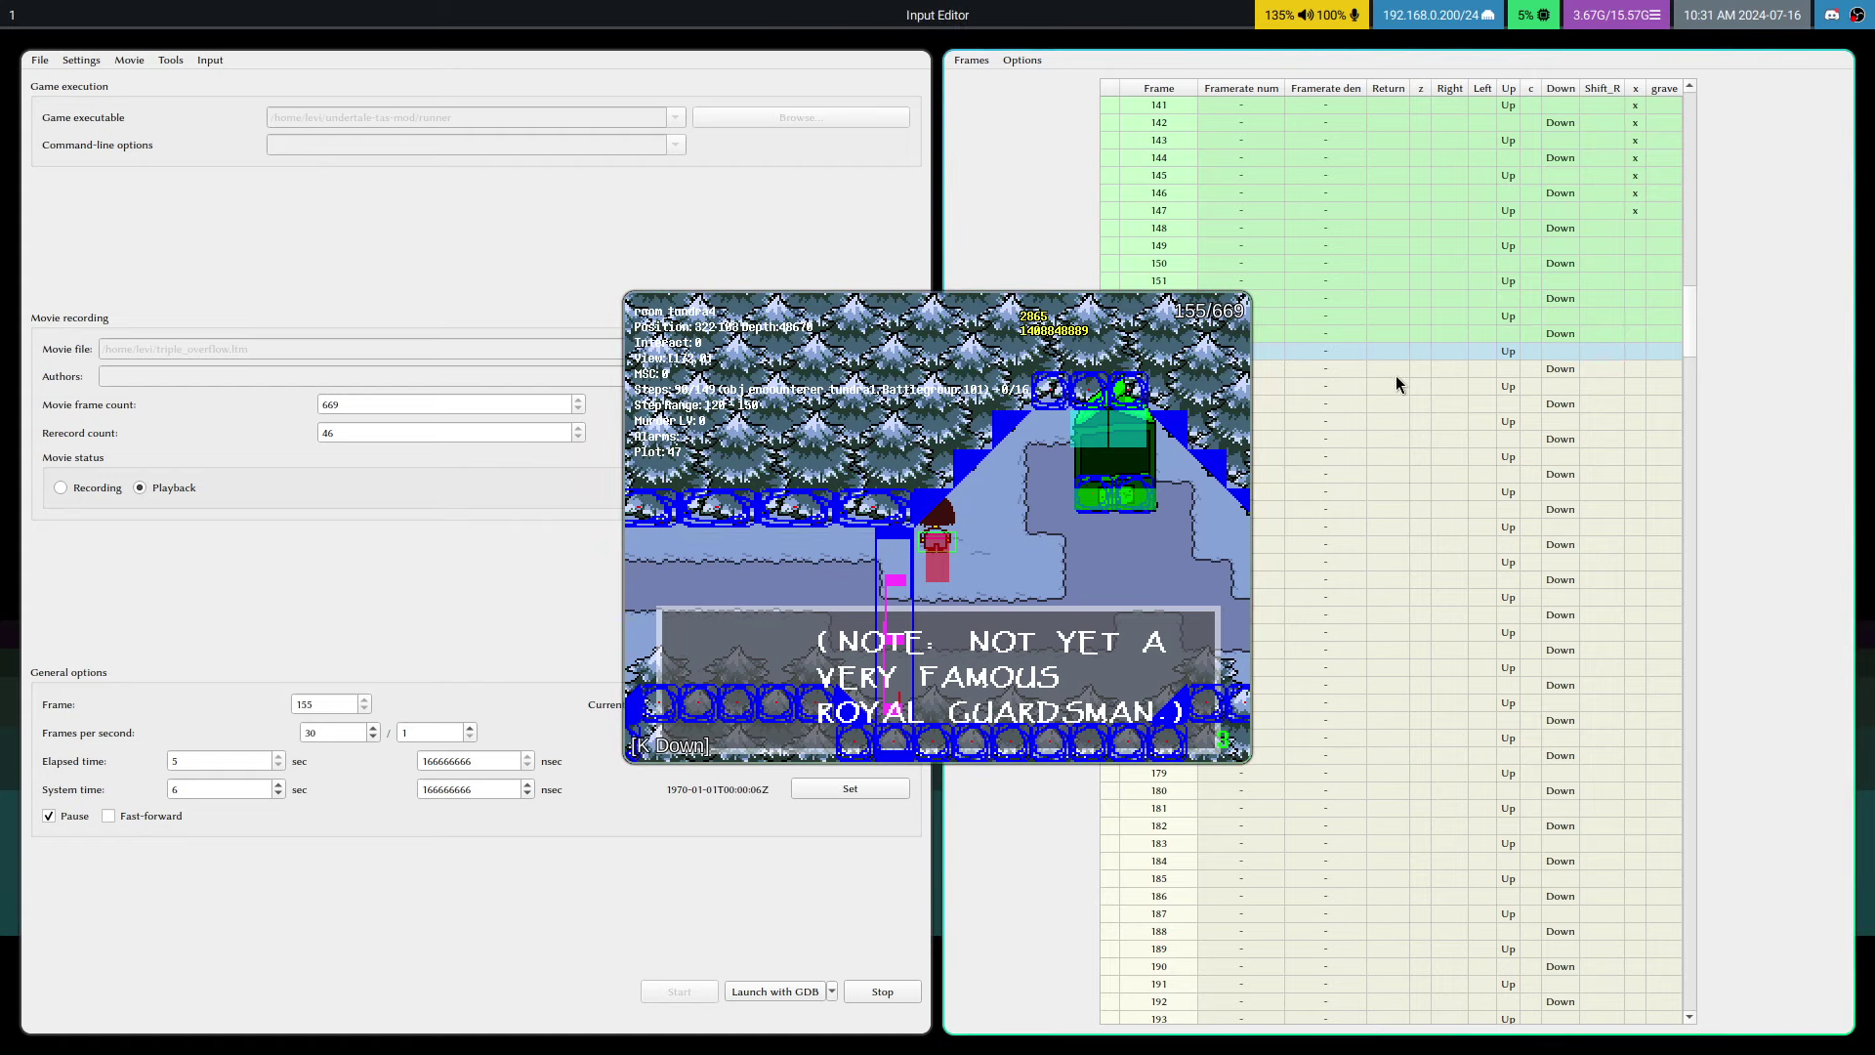
pyautogui.press('v')
pyautogui.press('v')
pyautogui.press('v')
pyautogui.press('v')
pyautogui.press('v')
pyautogui.press('v')
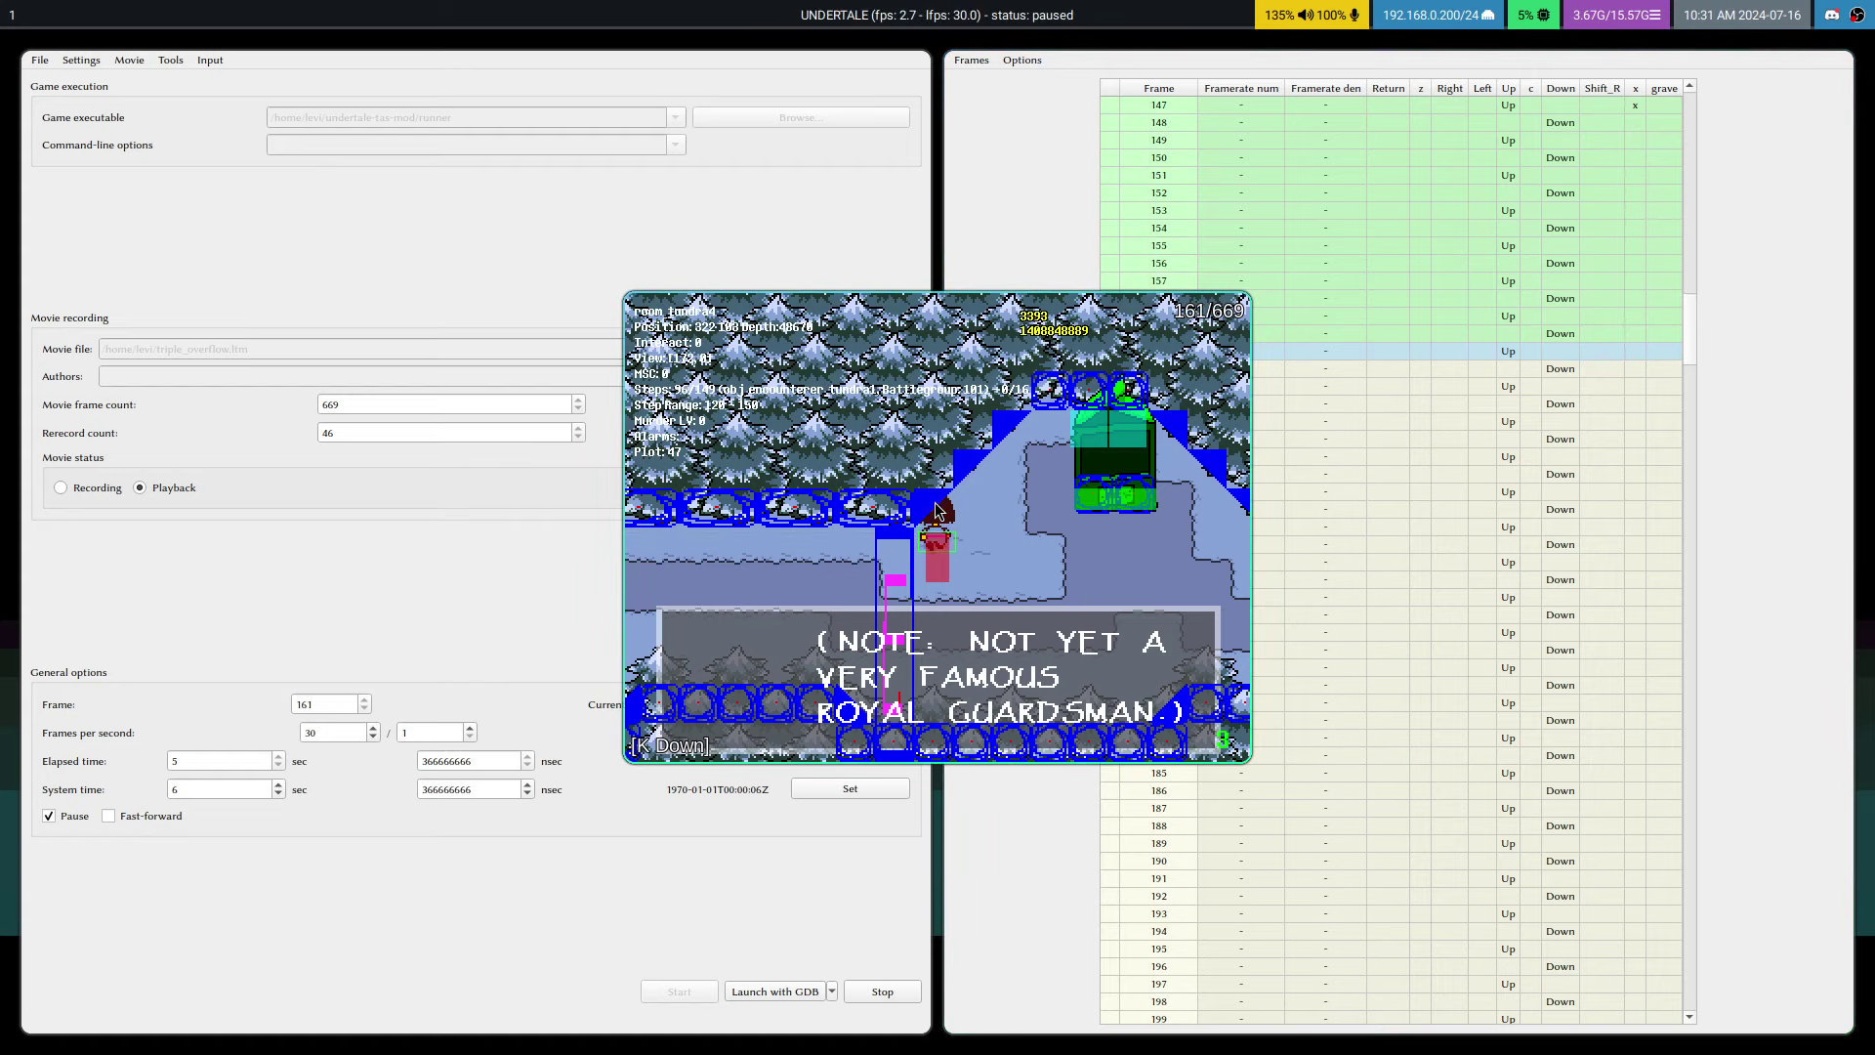
pyautogui.press('v')
pyautogui.press('v')
# - Play to frame 215, step to 221 where the item menu opens, then reload state 1 at 216
pyautogui.press('Pause')
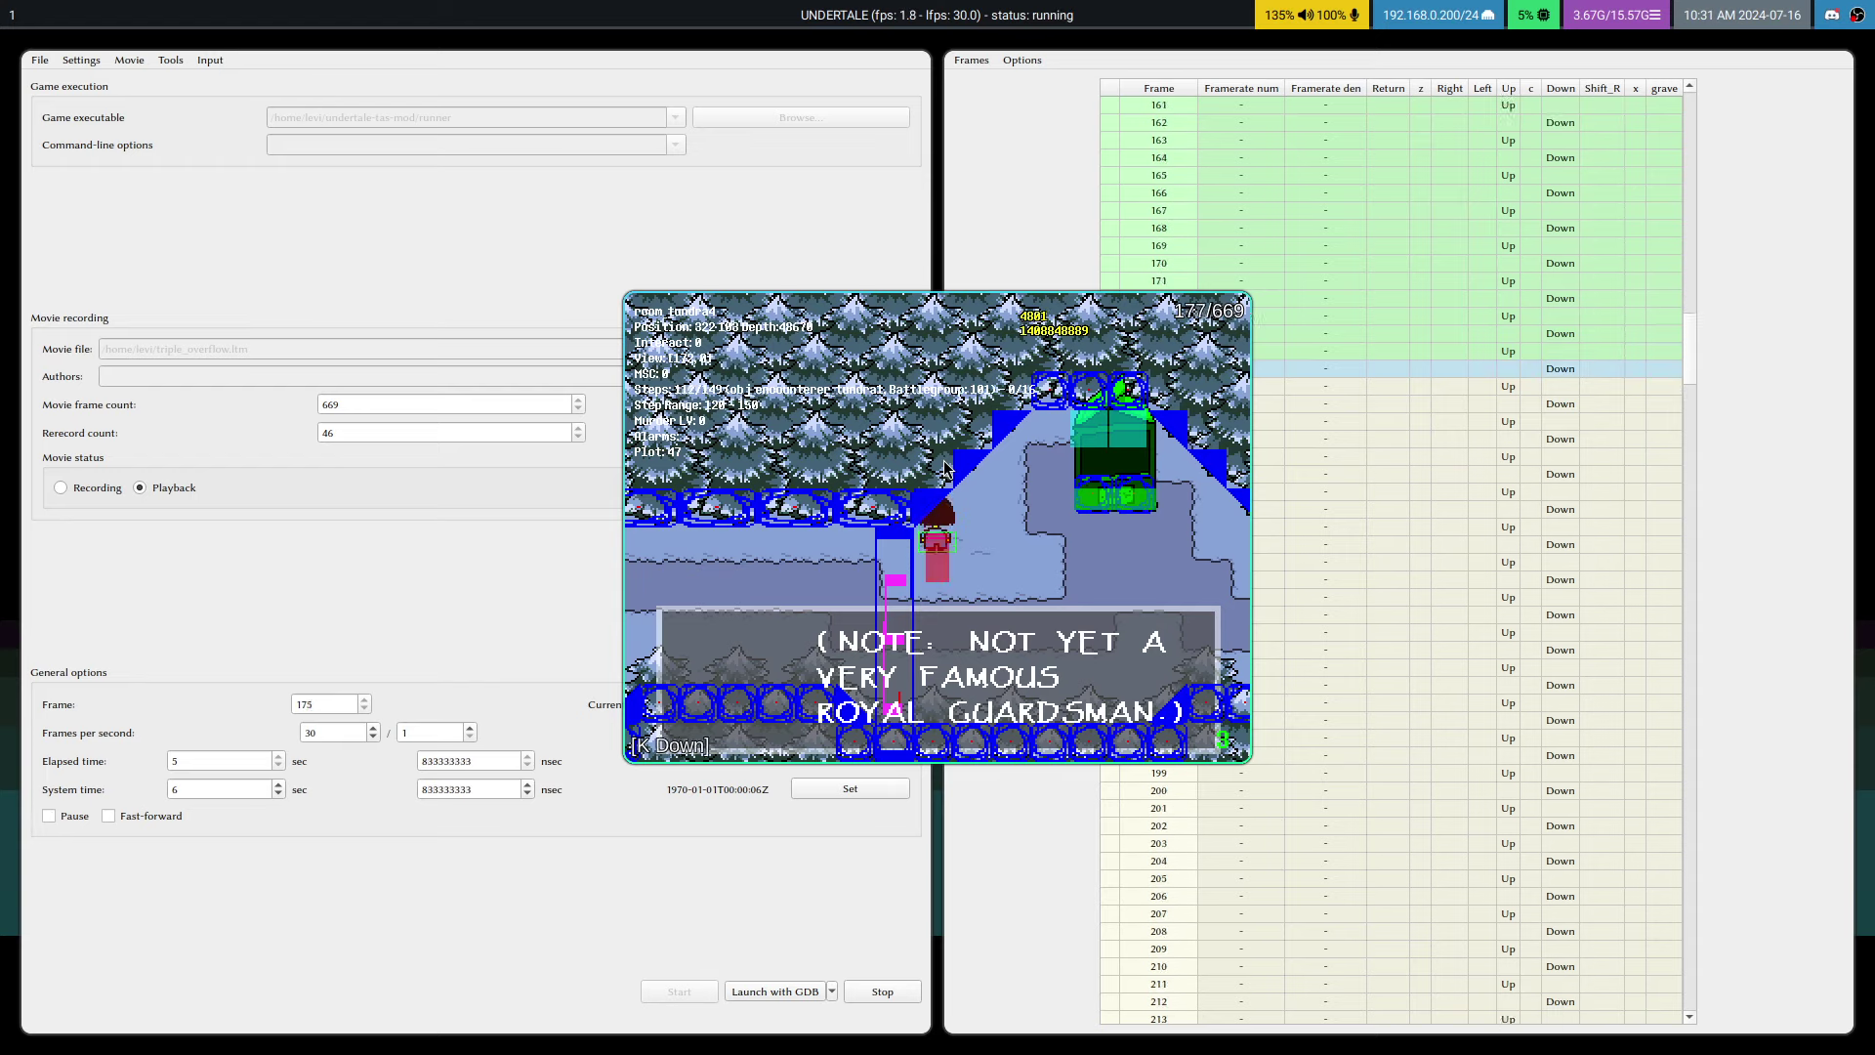
pyautogui.press('Pause')
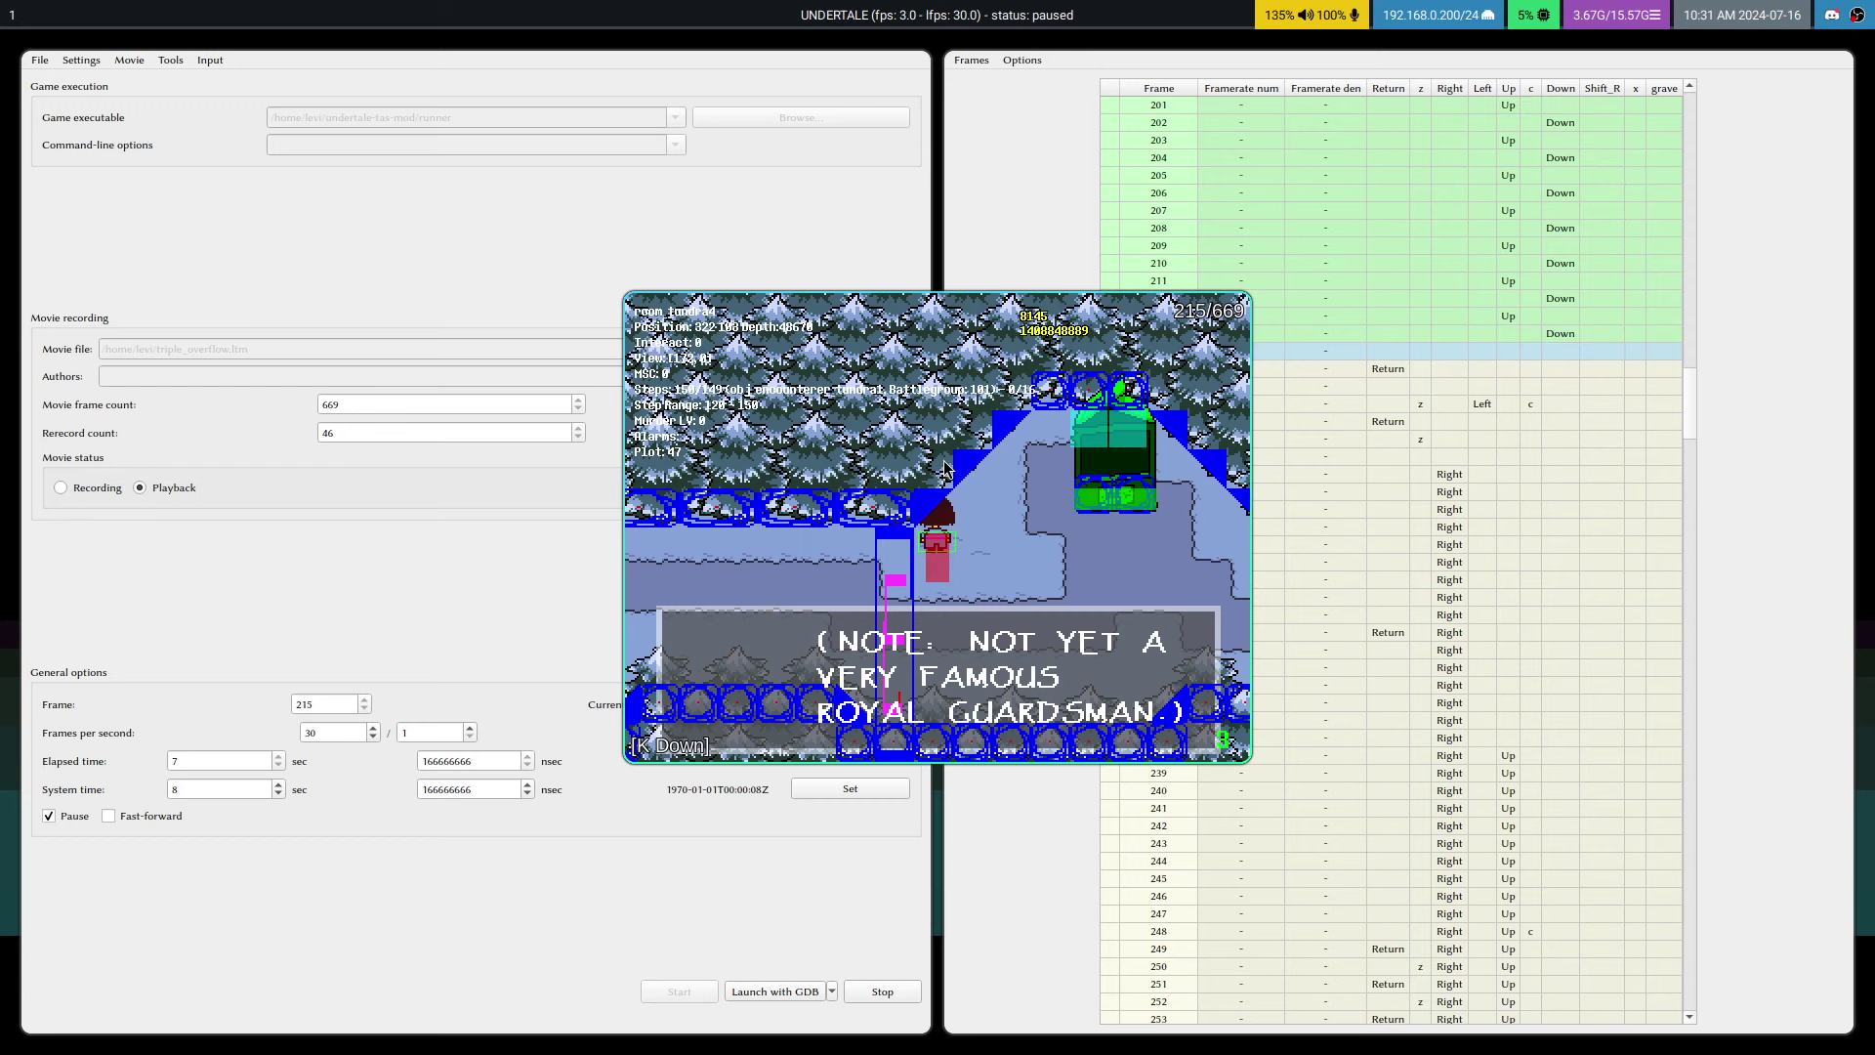
pyautogui.press('v')
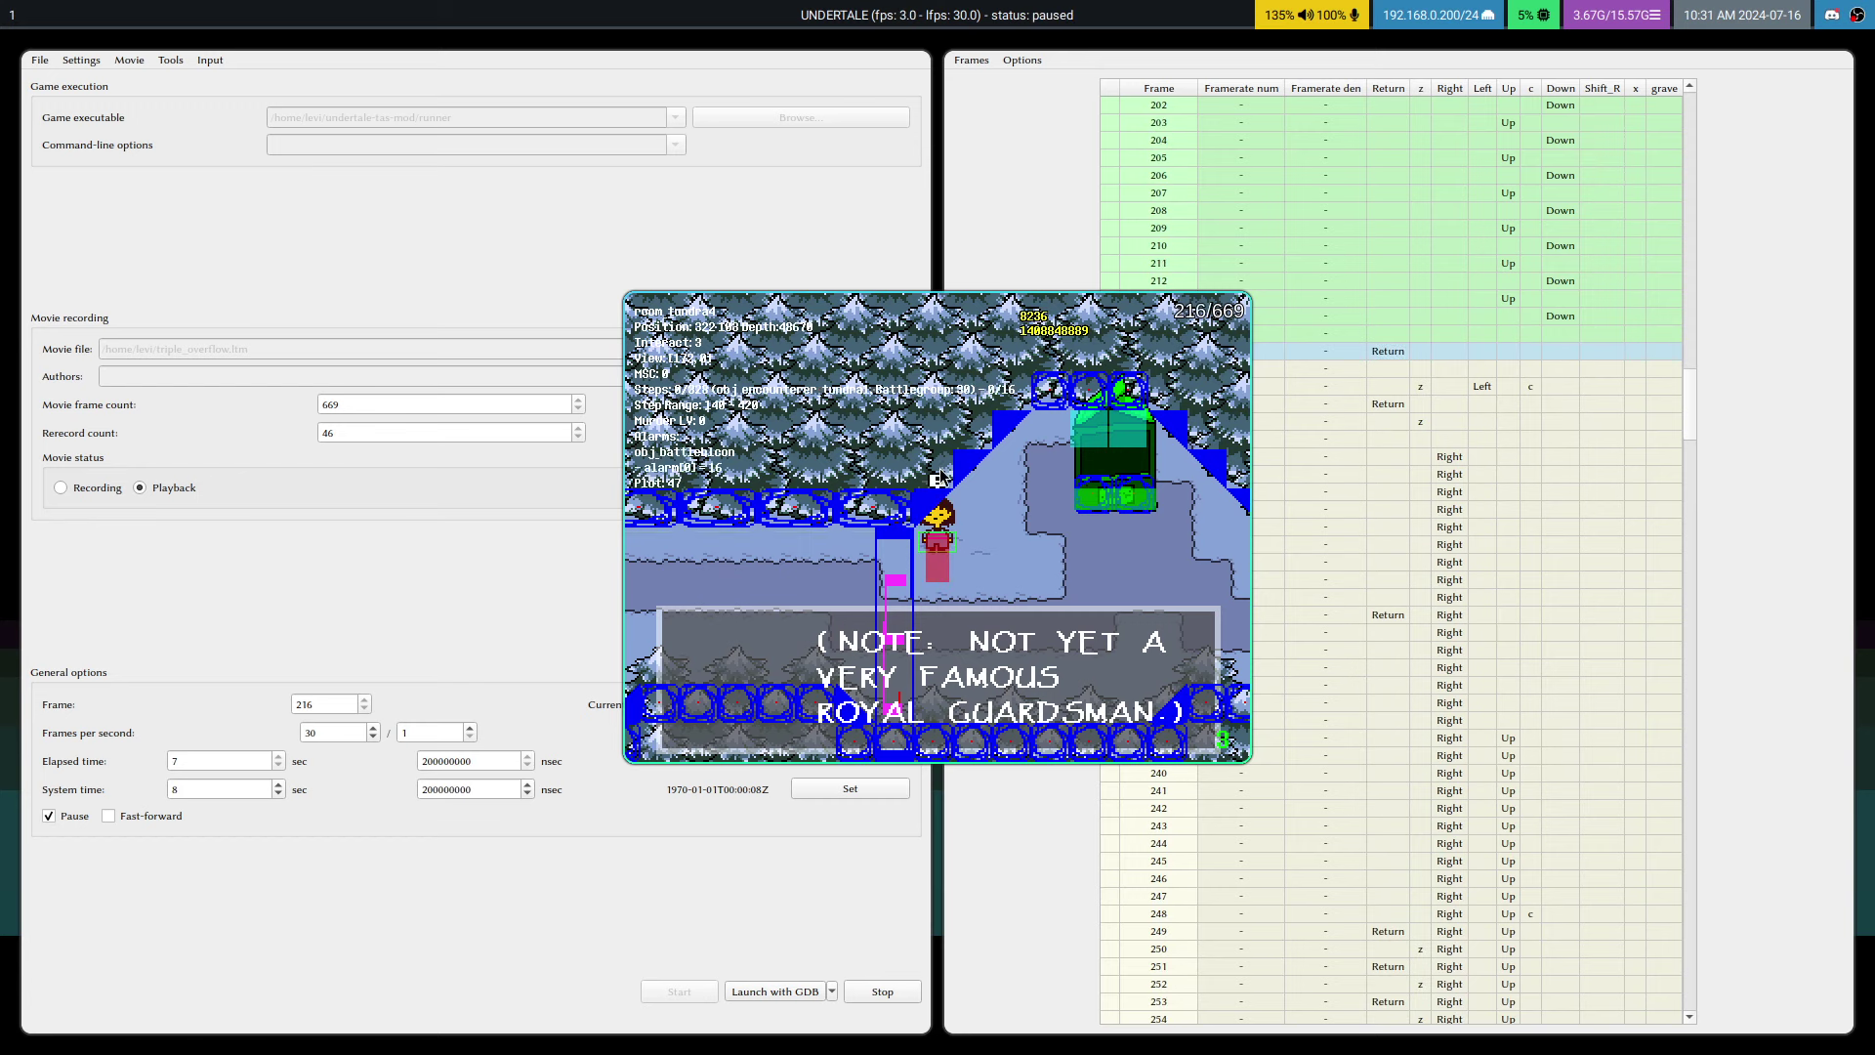
pyautogui.press('v')
pyautogui.press('v')
pyautogui.press('v')
pyautogui.press('v')
pyautogui.press('v')
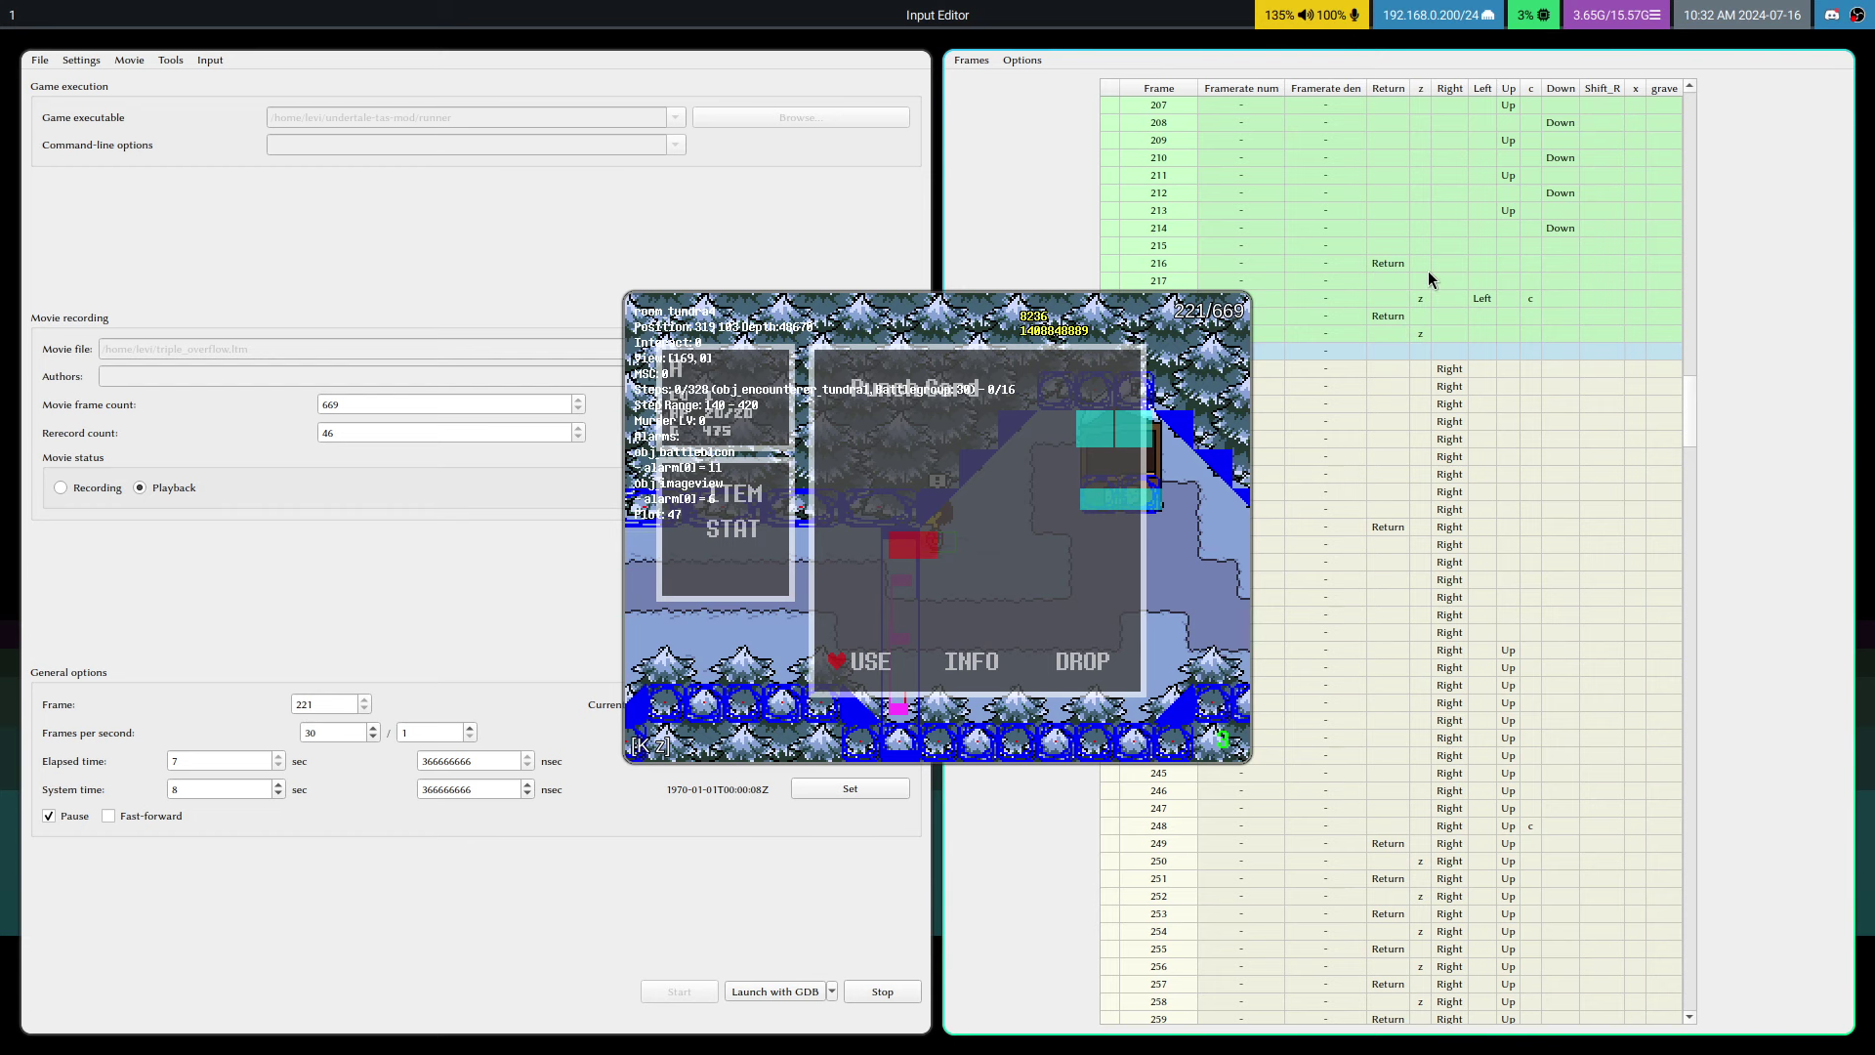
pyautogui.press('F1')
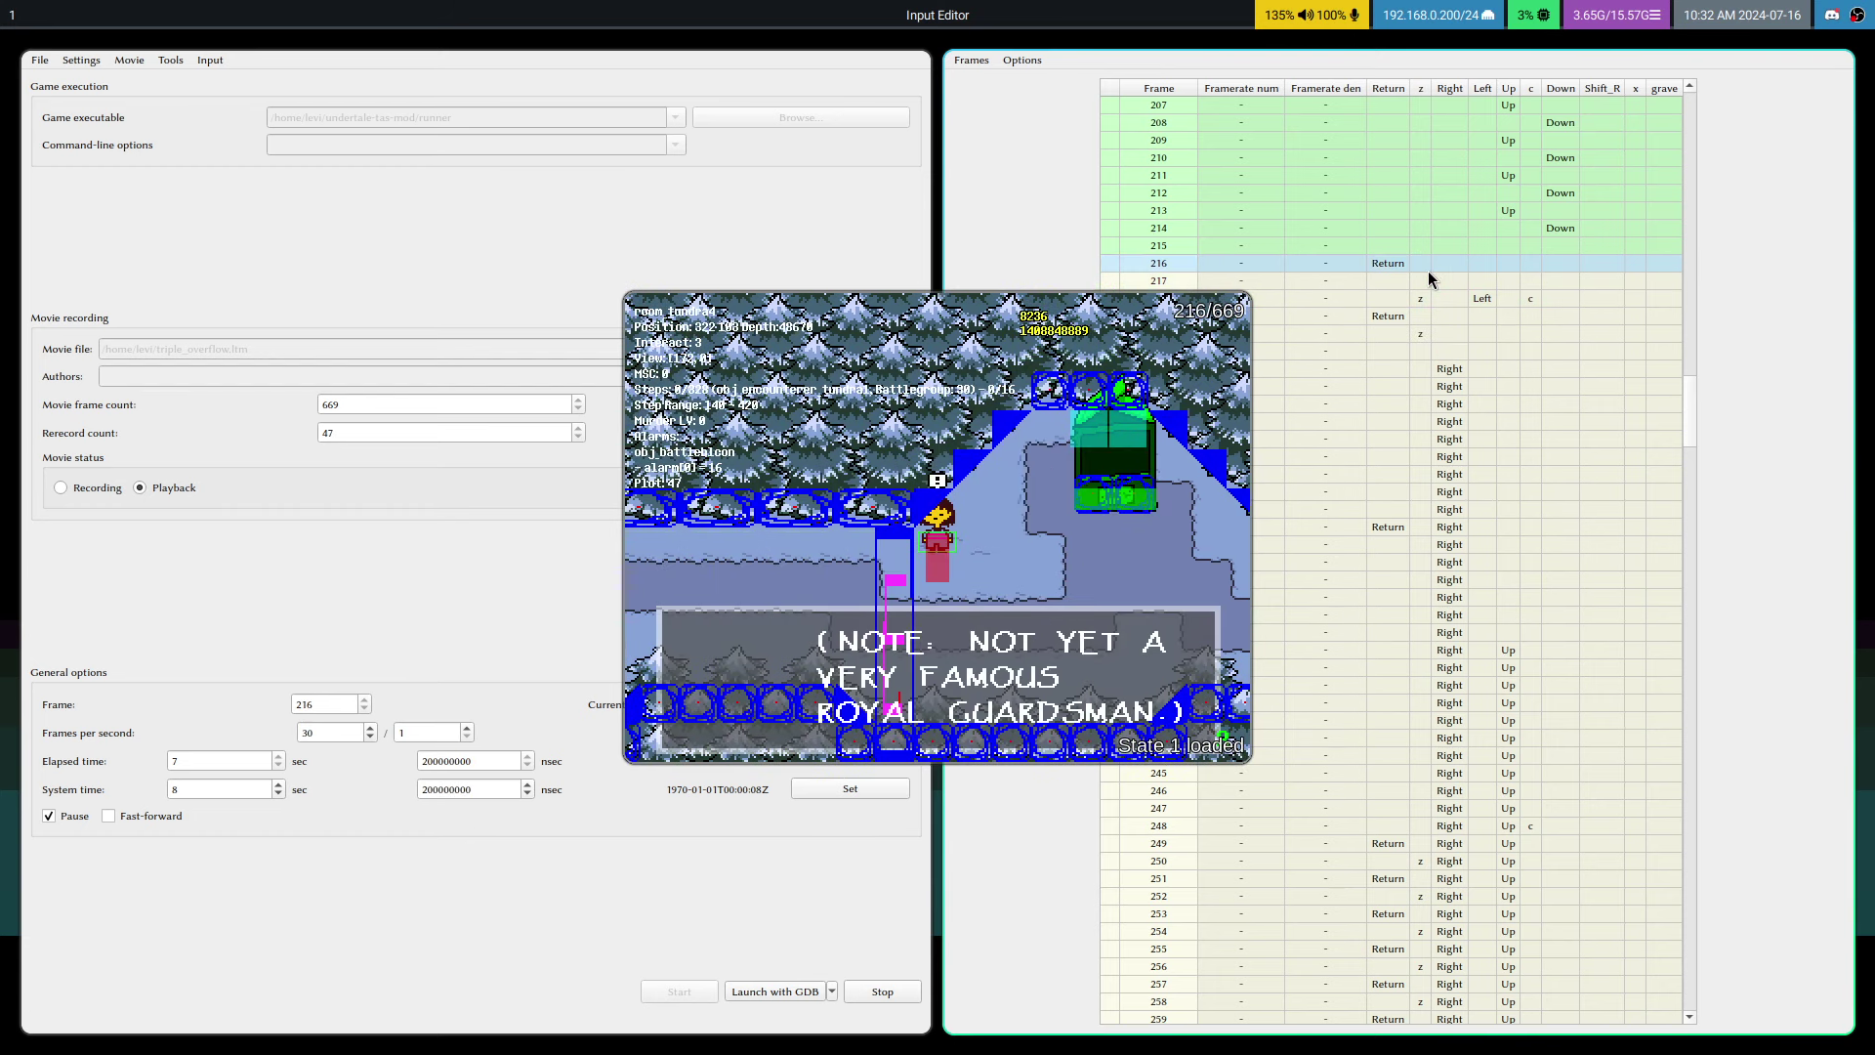
# - Step the movie forward frame by frame from 221 to frame 232
pyautogui.press('v')
pyautogui.press('v')
pyautogui.press('v')
pyautogui.press('v')
pyautogui.press('v')
pyautogui.press('v')
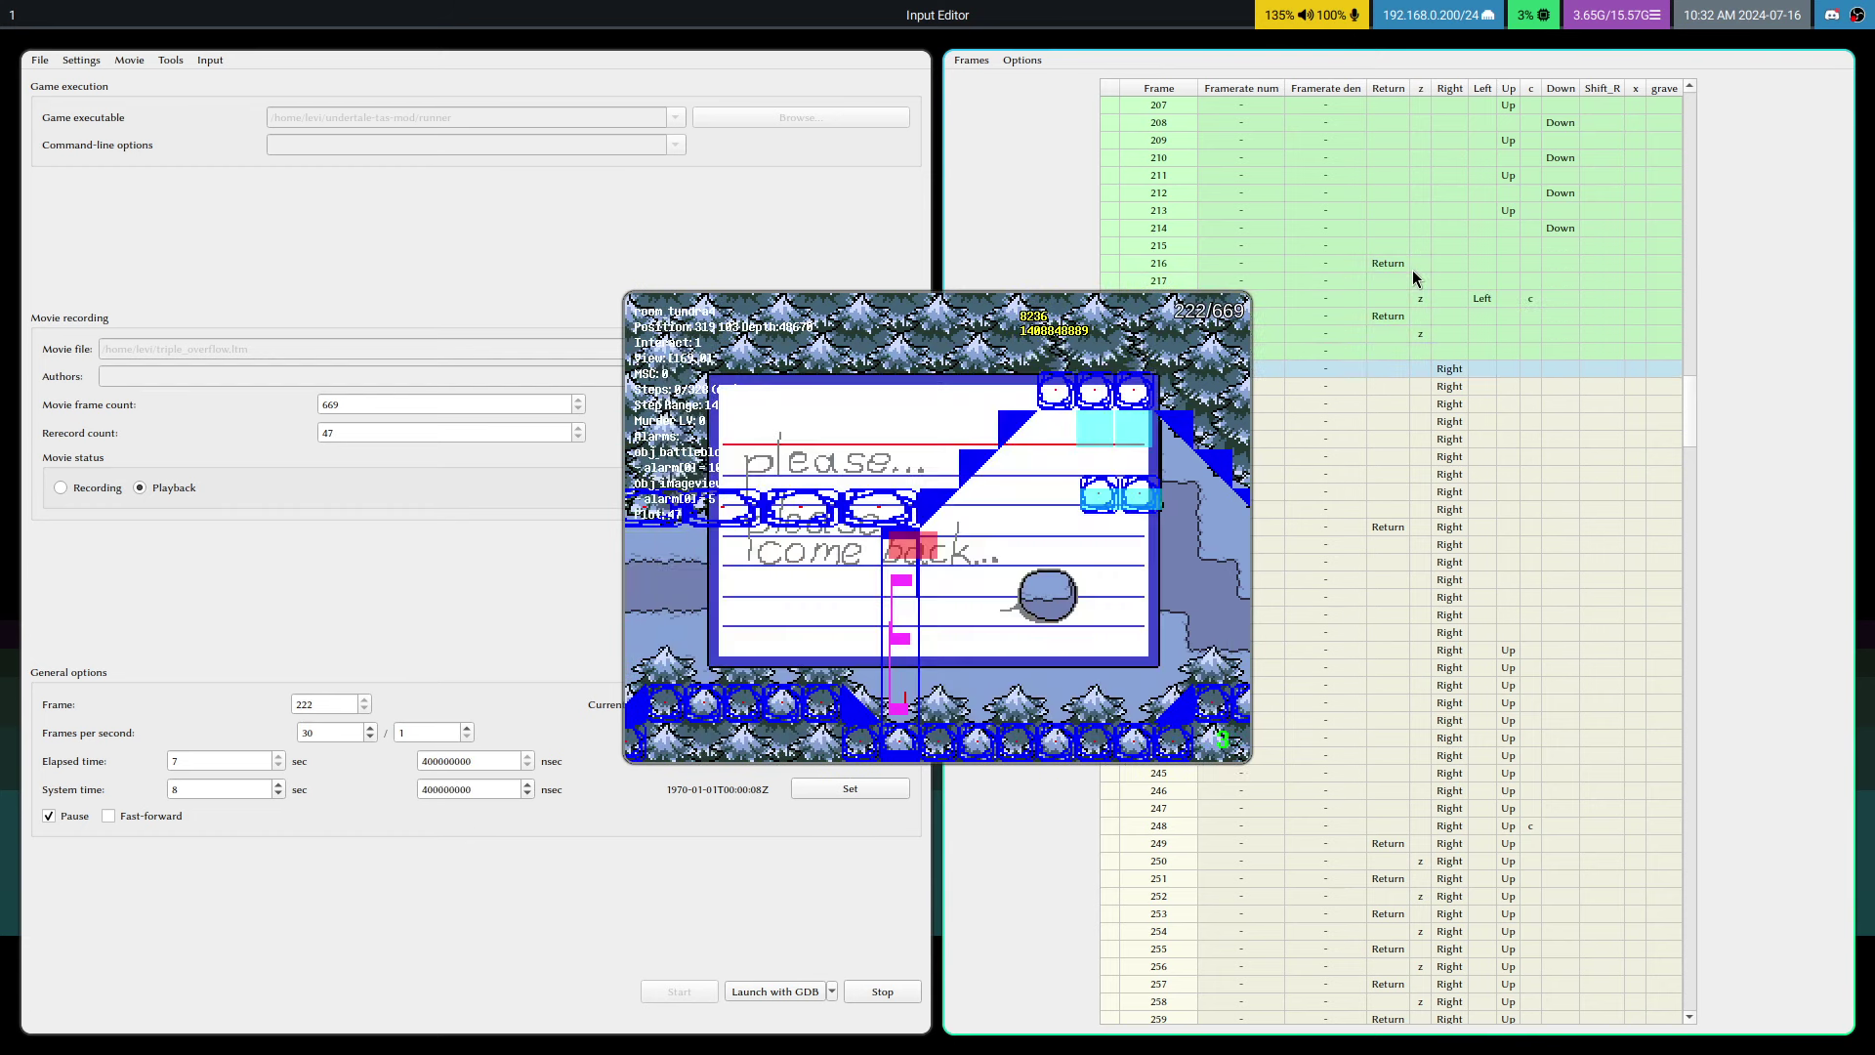
pyautogui.press('v')
pyautogui.press('v')
pyautogui.press('v')
pyautogui.press('v')
pyautogui.press('v')
pyautogui.press('v')
pyautogui.press('v')
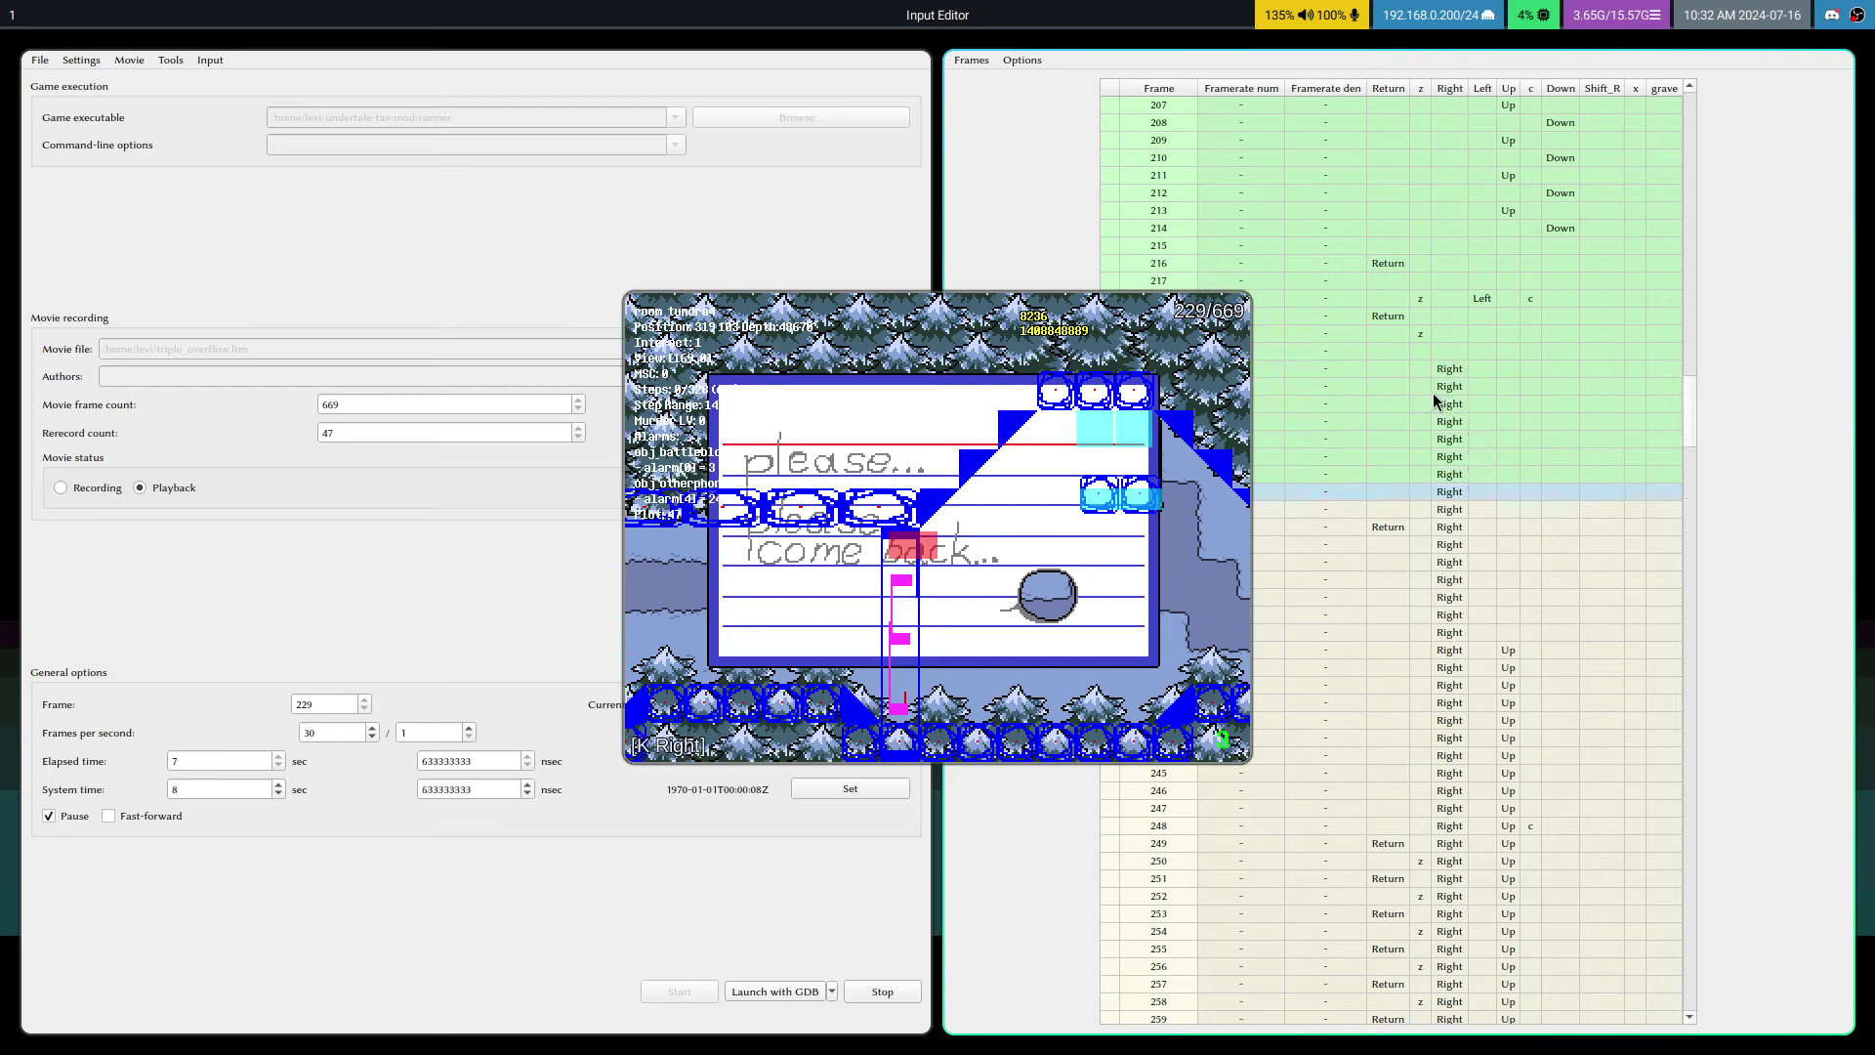
pyautogui.press('v')
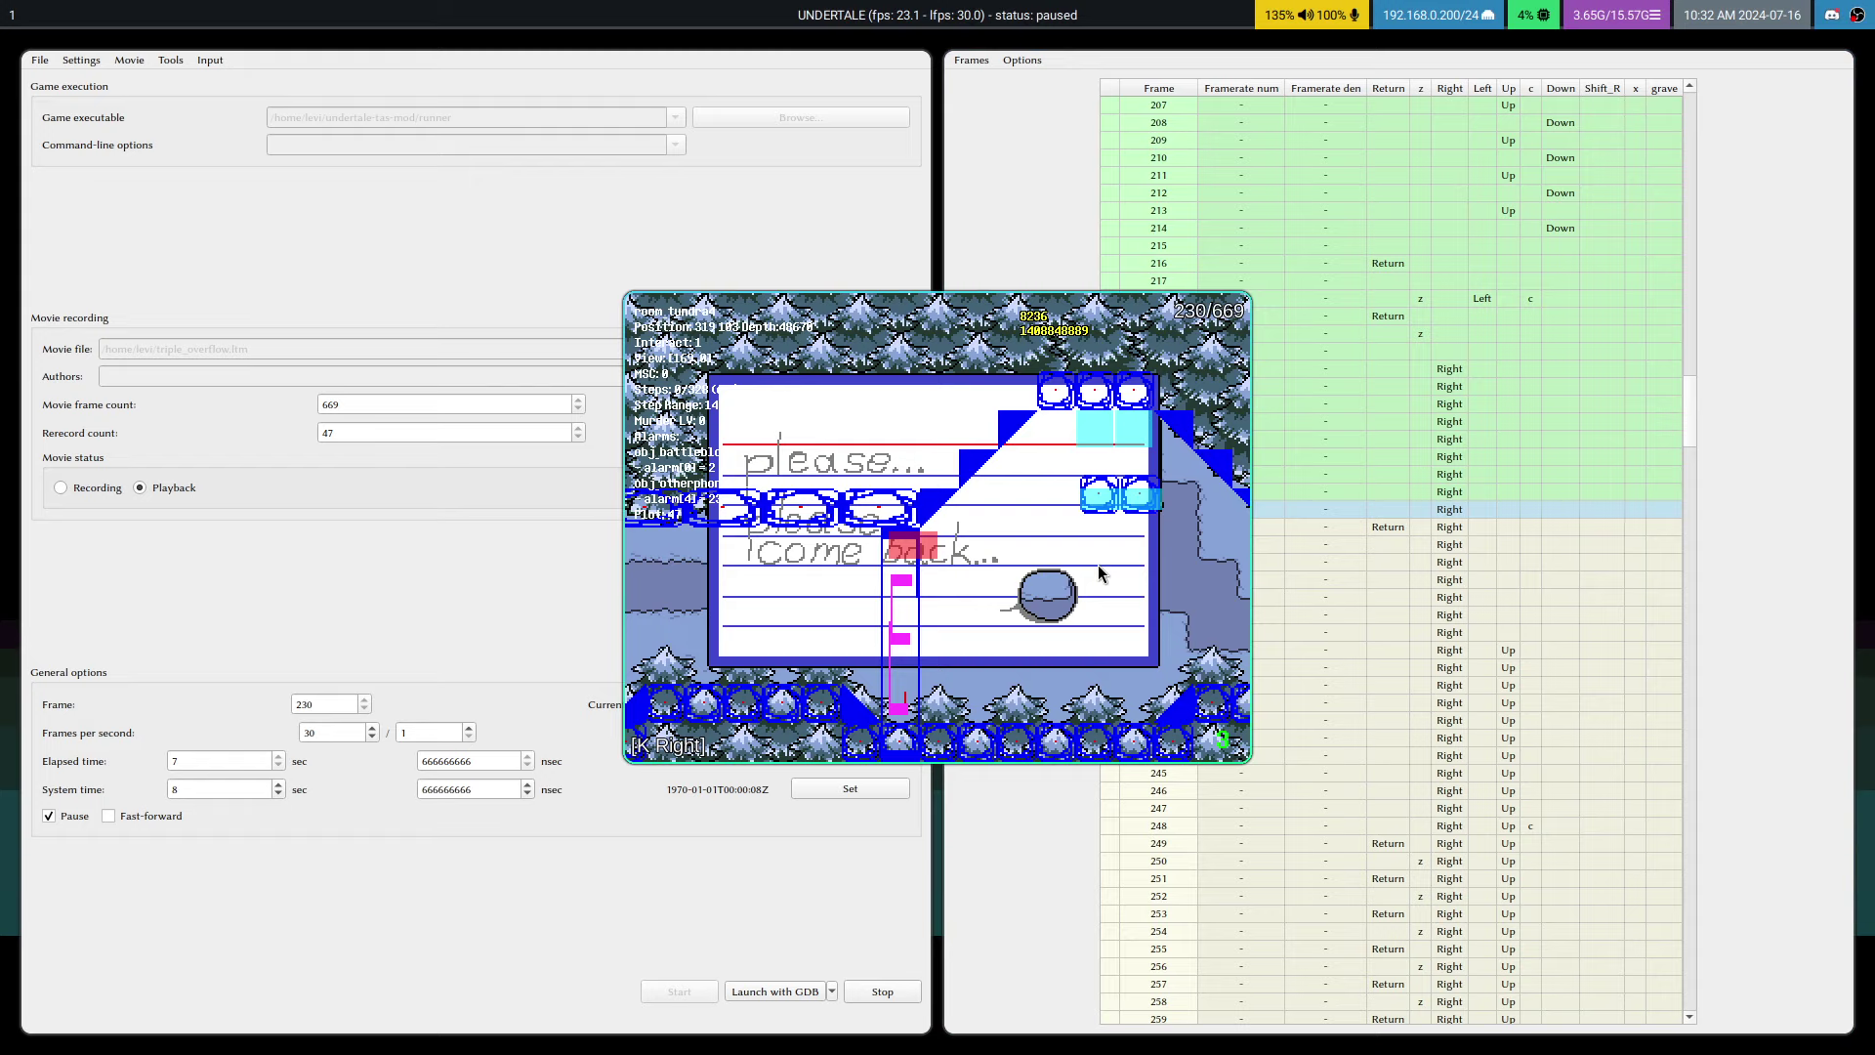
pyautogui.press('v')
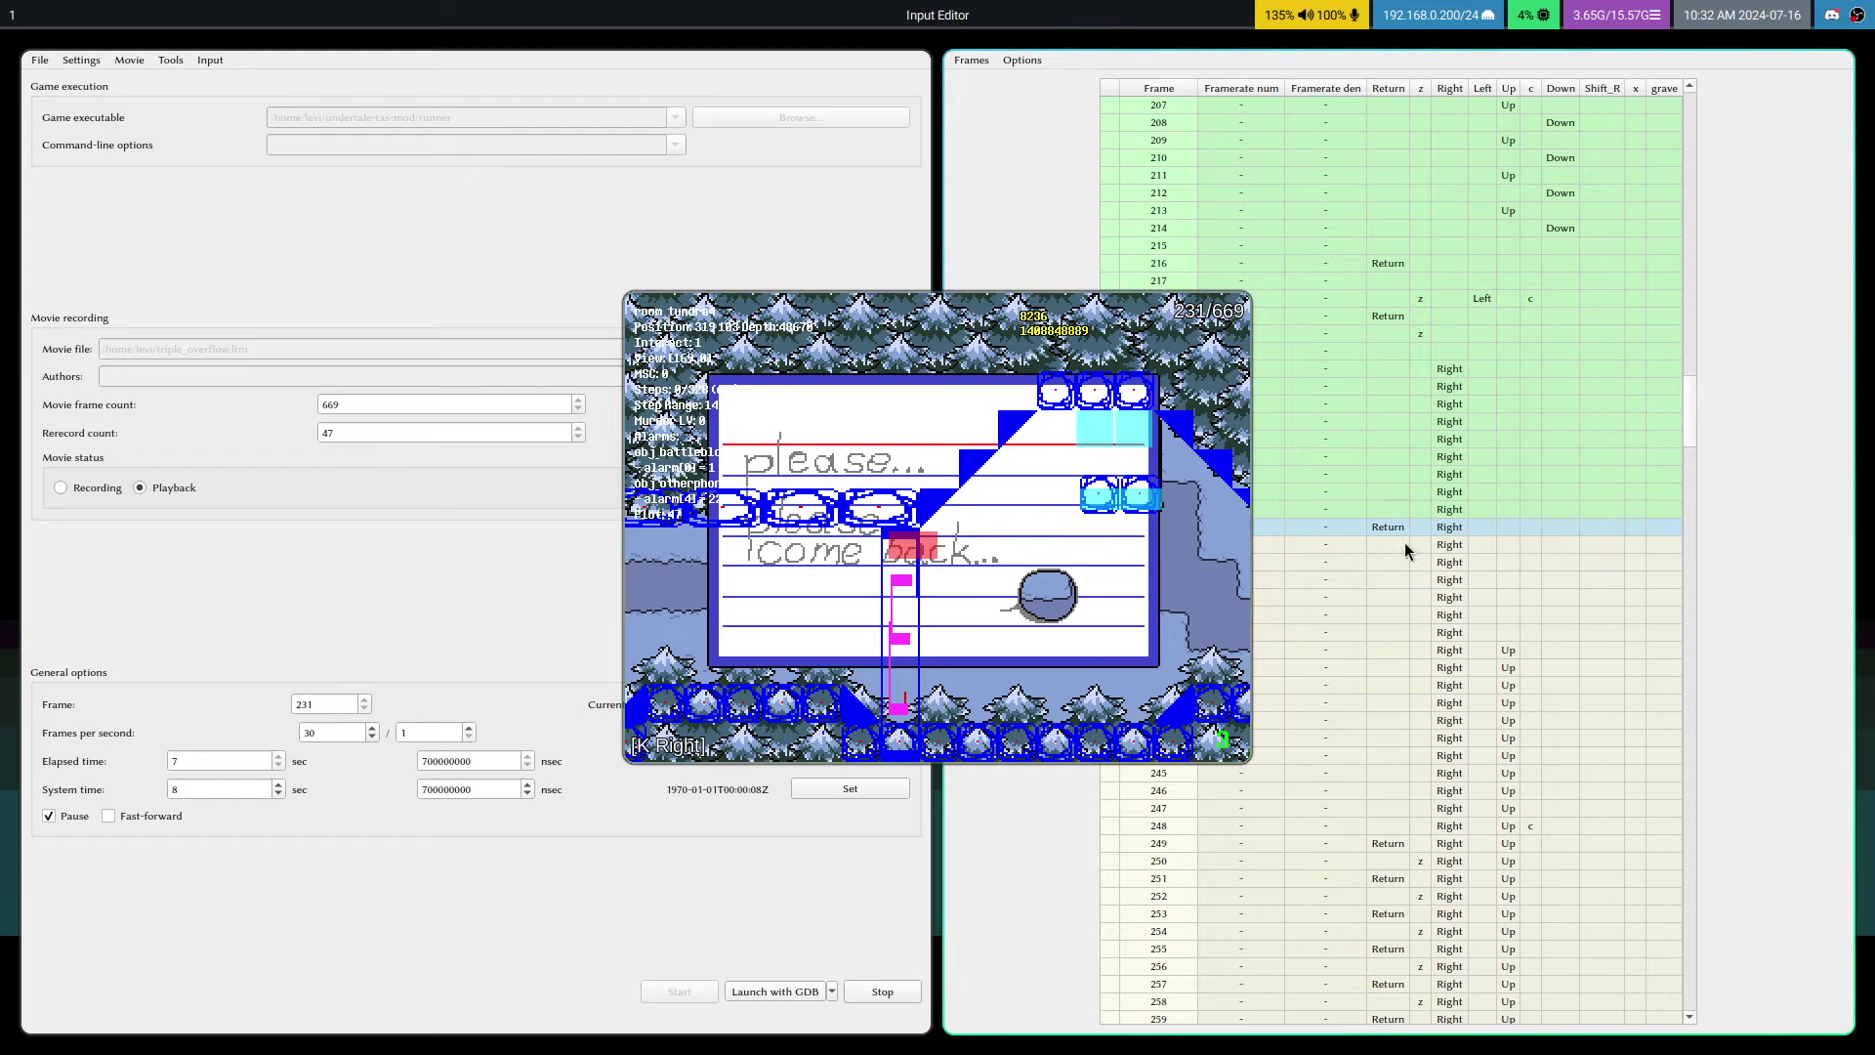
pyautogui.press('v')
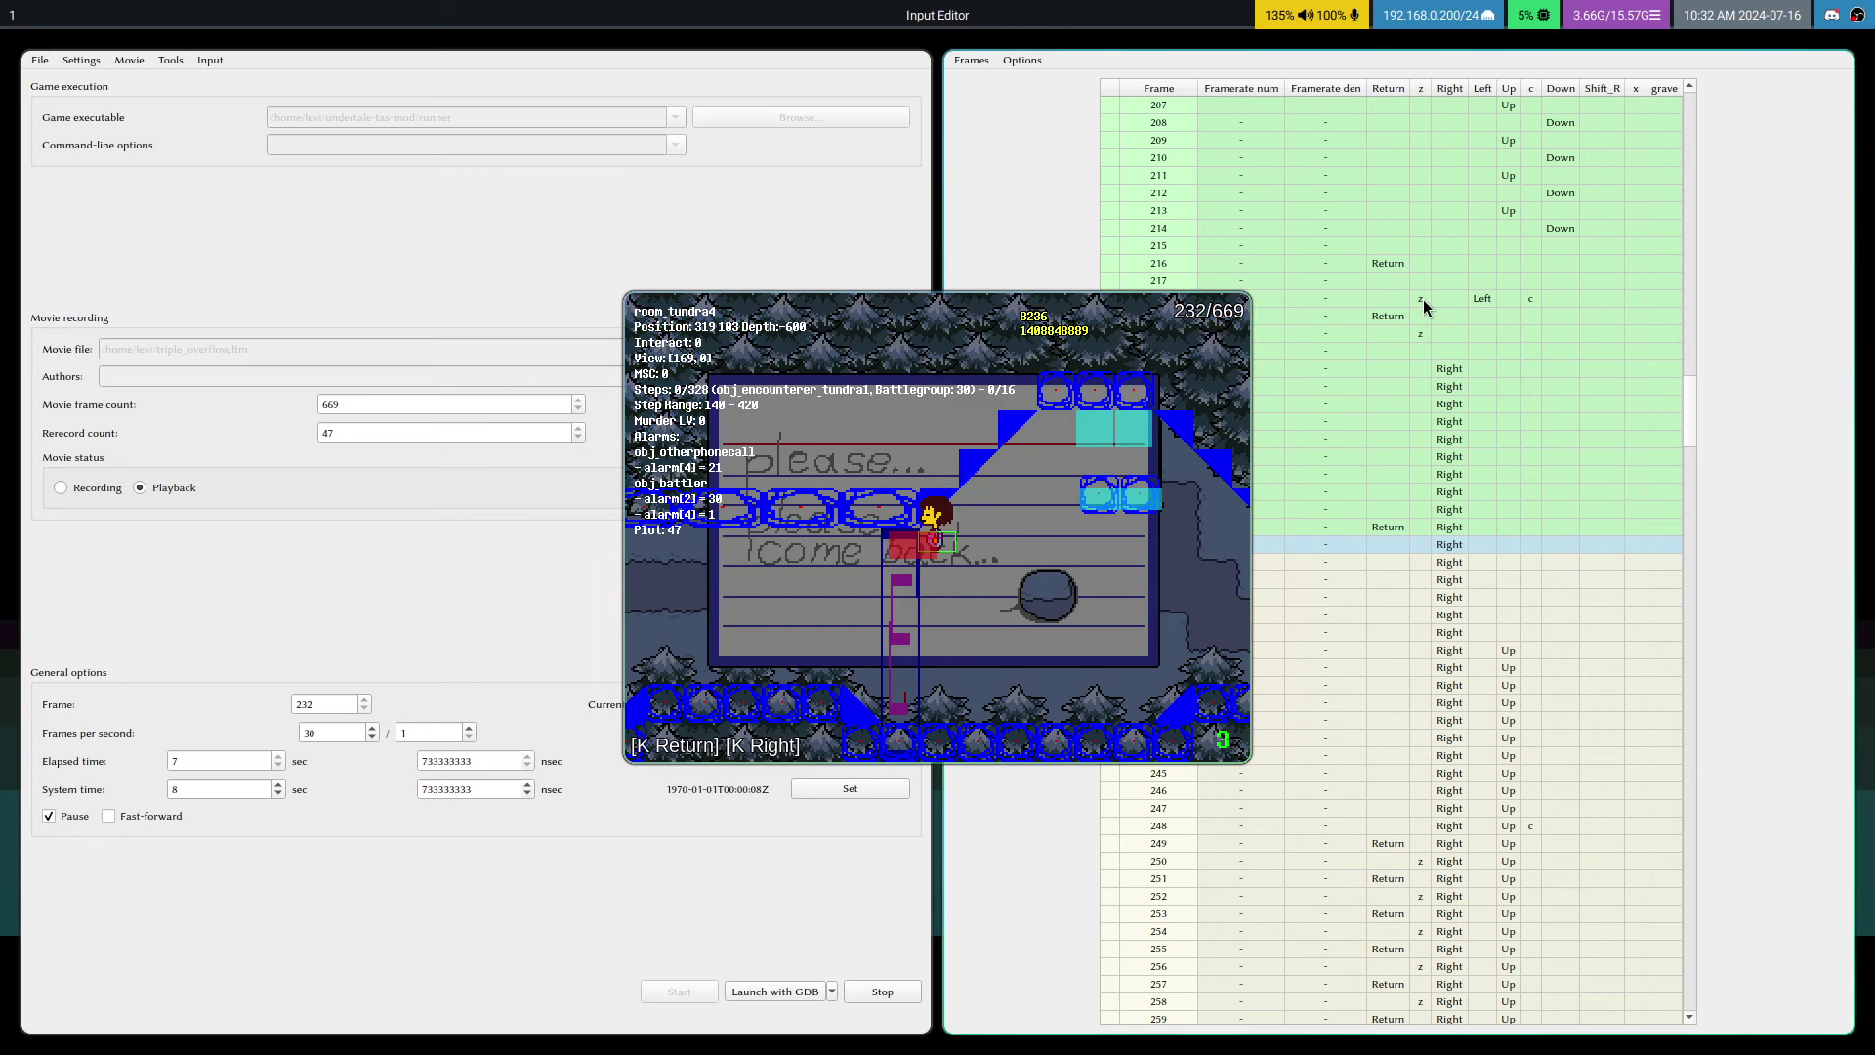
# - Reload state 1, step to frame 223, and add a z press on frame 218
pyautogui.press('F1')
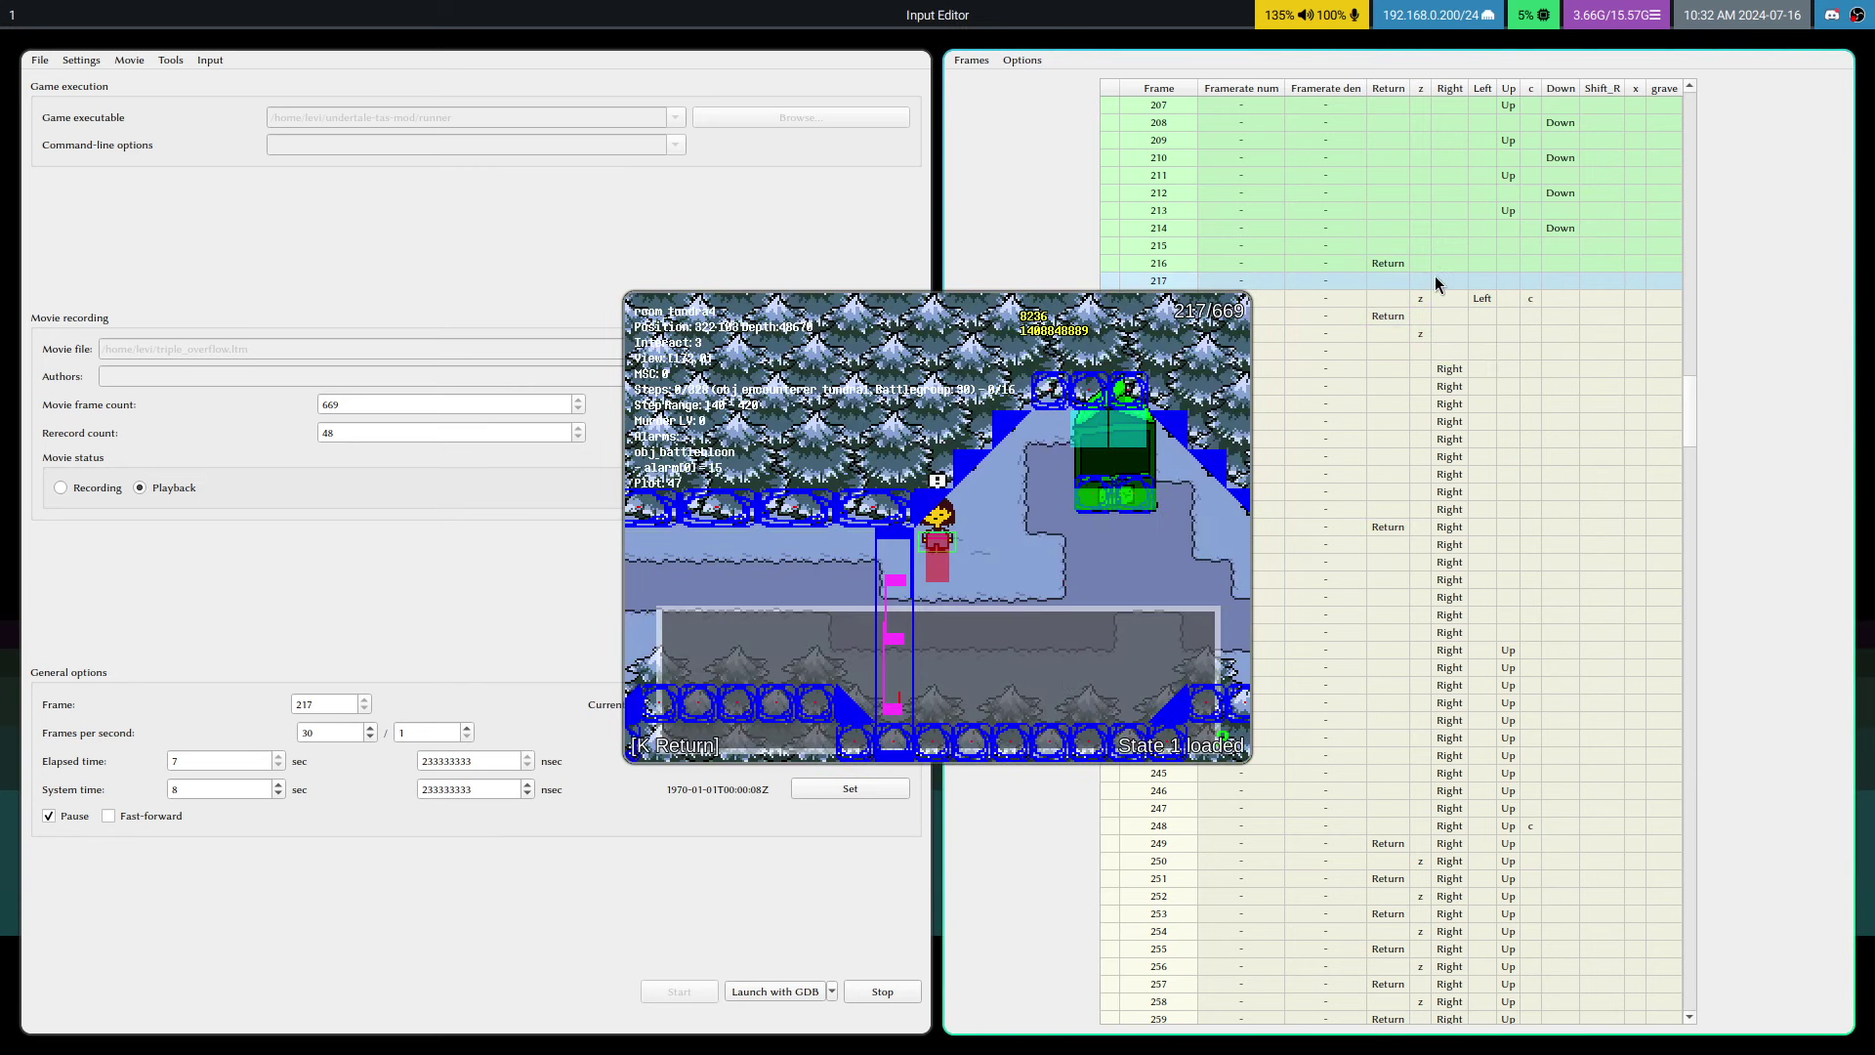
pyautogui.press('BackSpace')
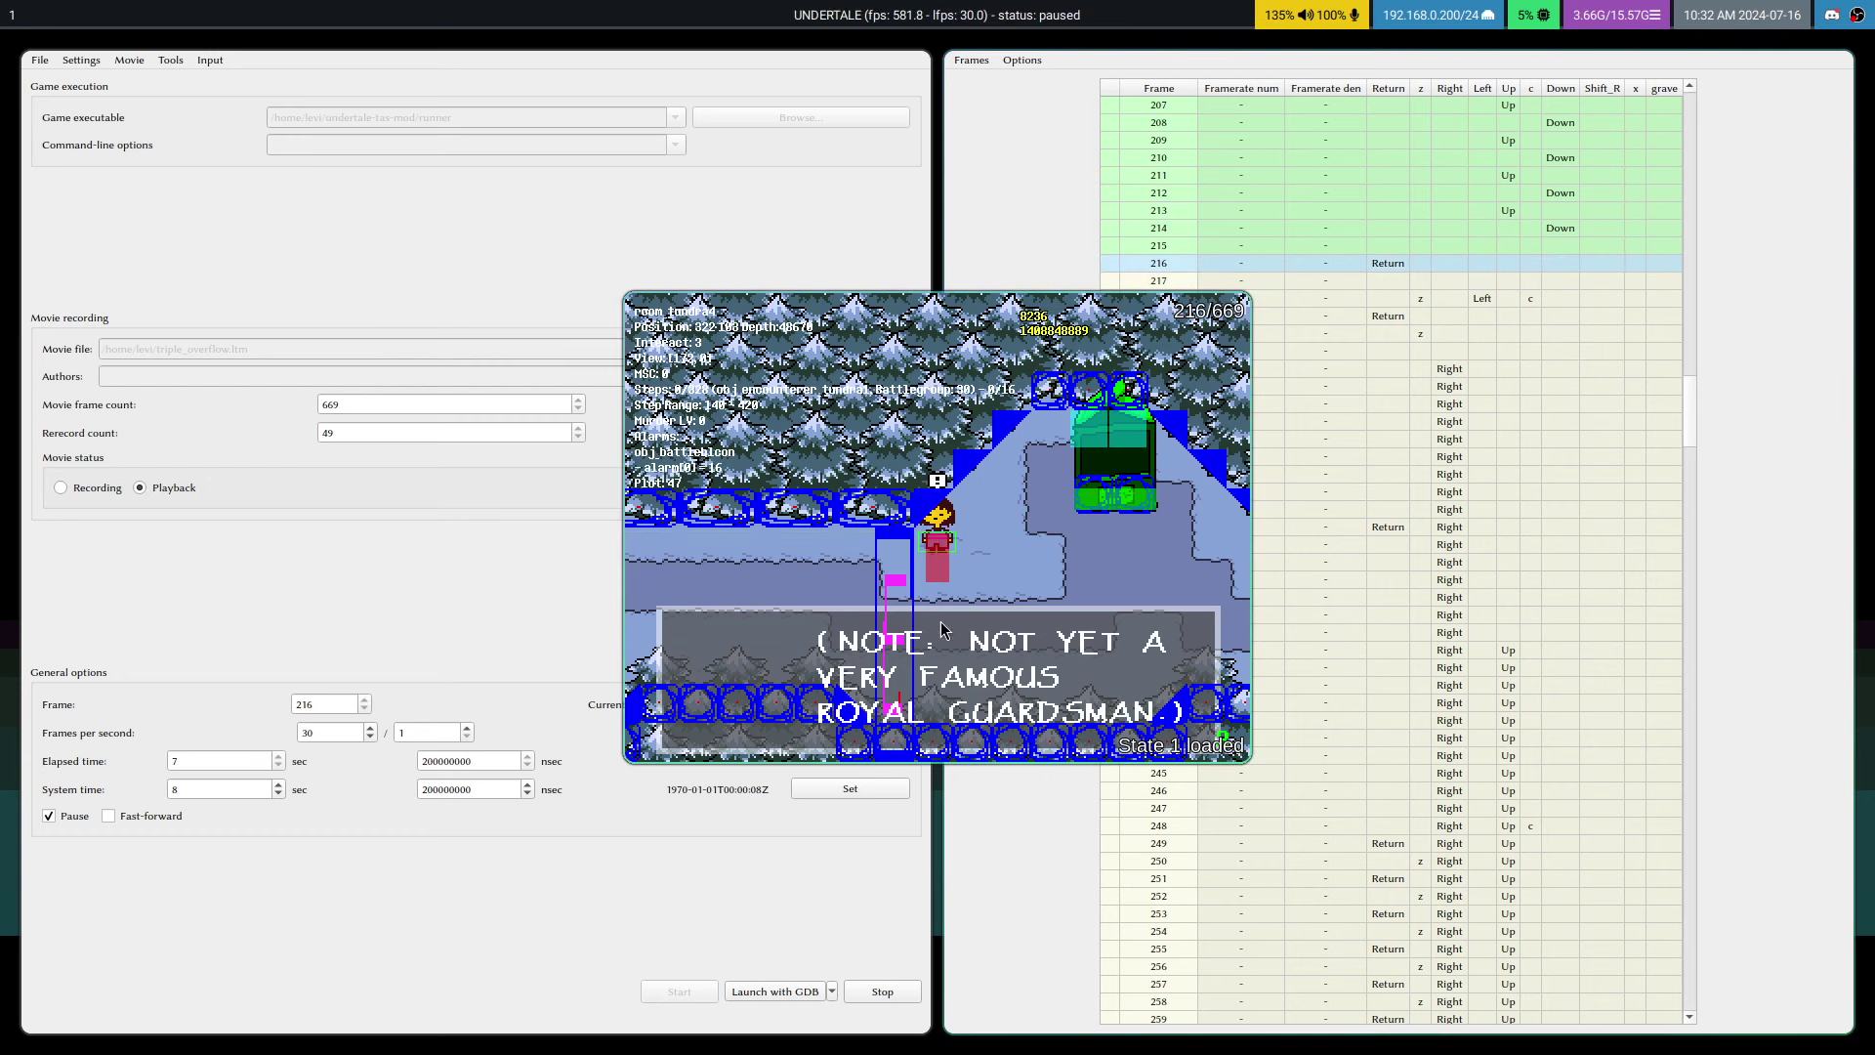
pyautogui.press('v')
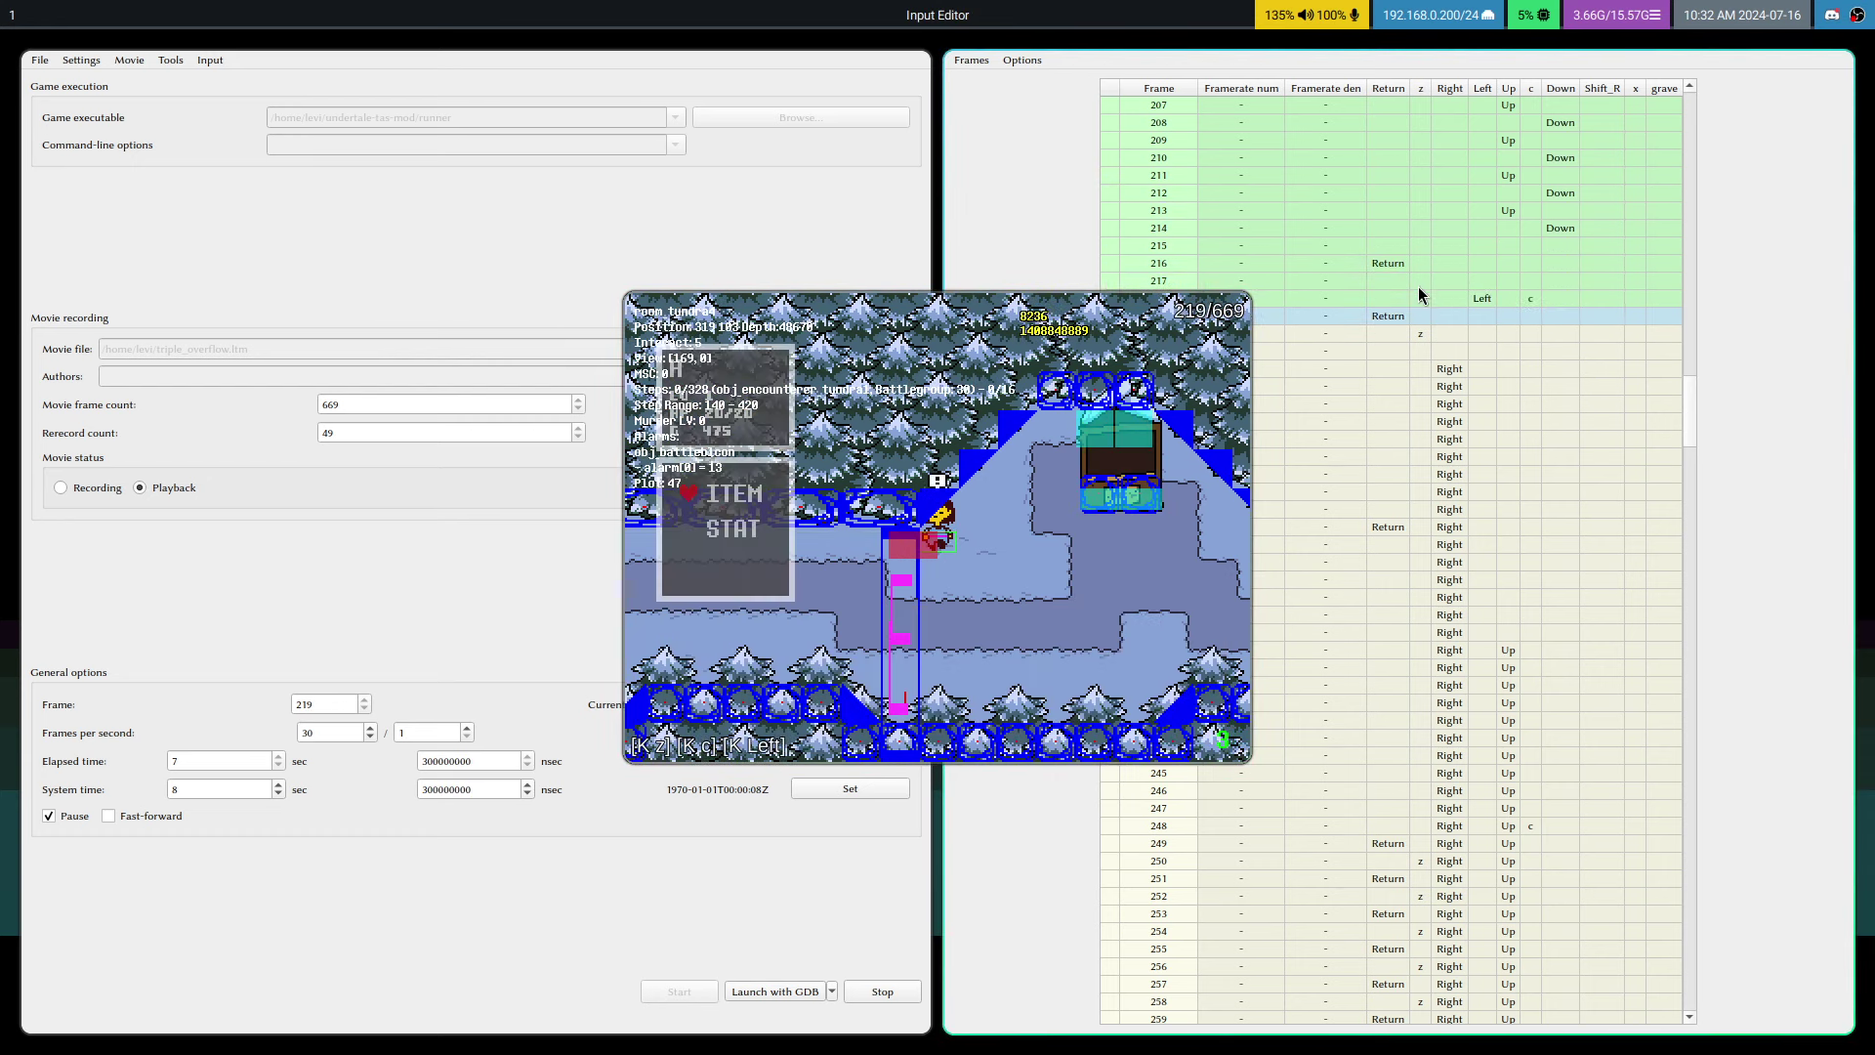
pyautogui.click(1421, 293)
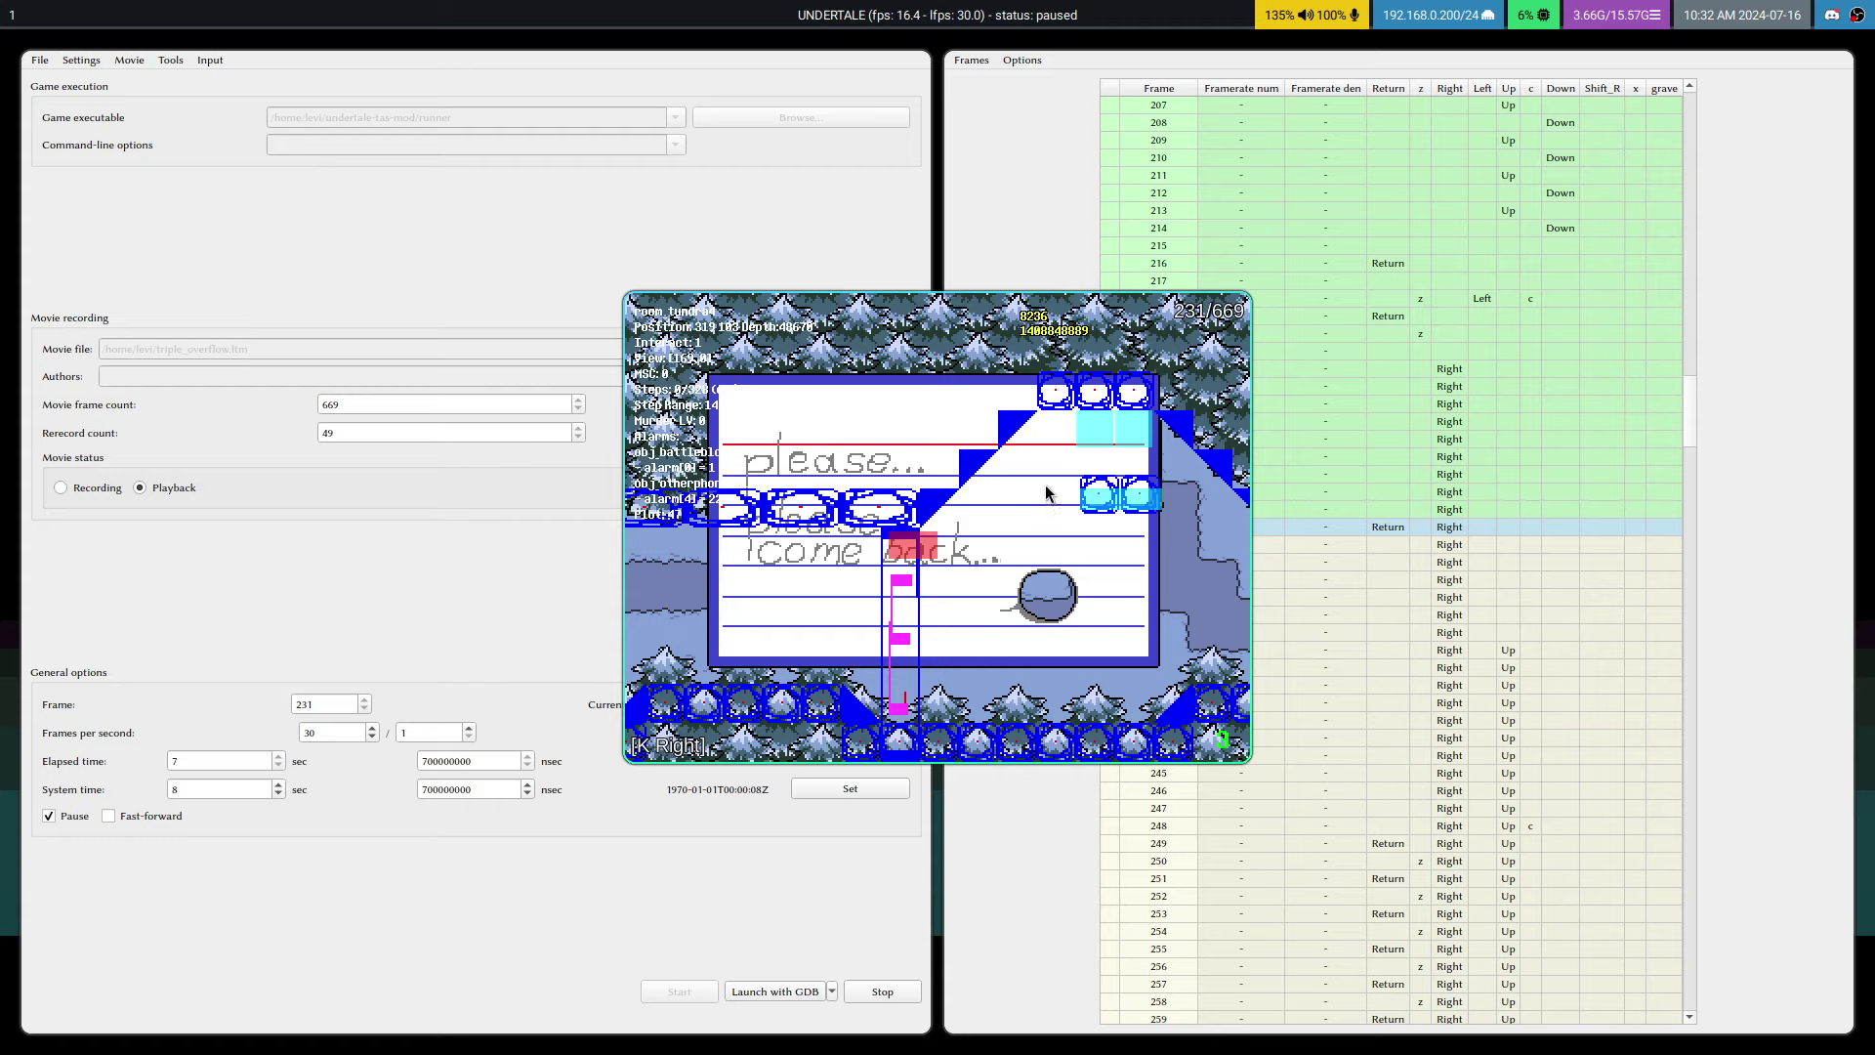
# - At frame 232, toggle a later z press off again and add Right on frame 218
pyautogui.press('v')
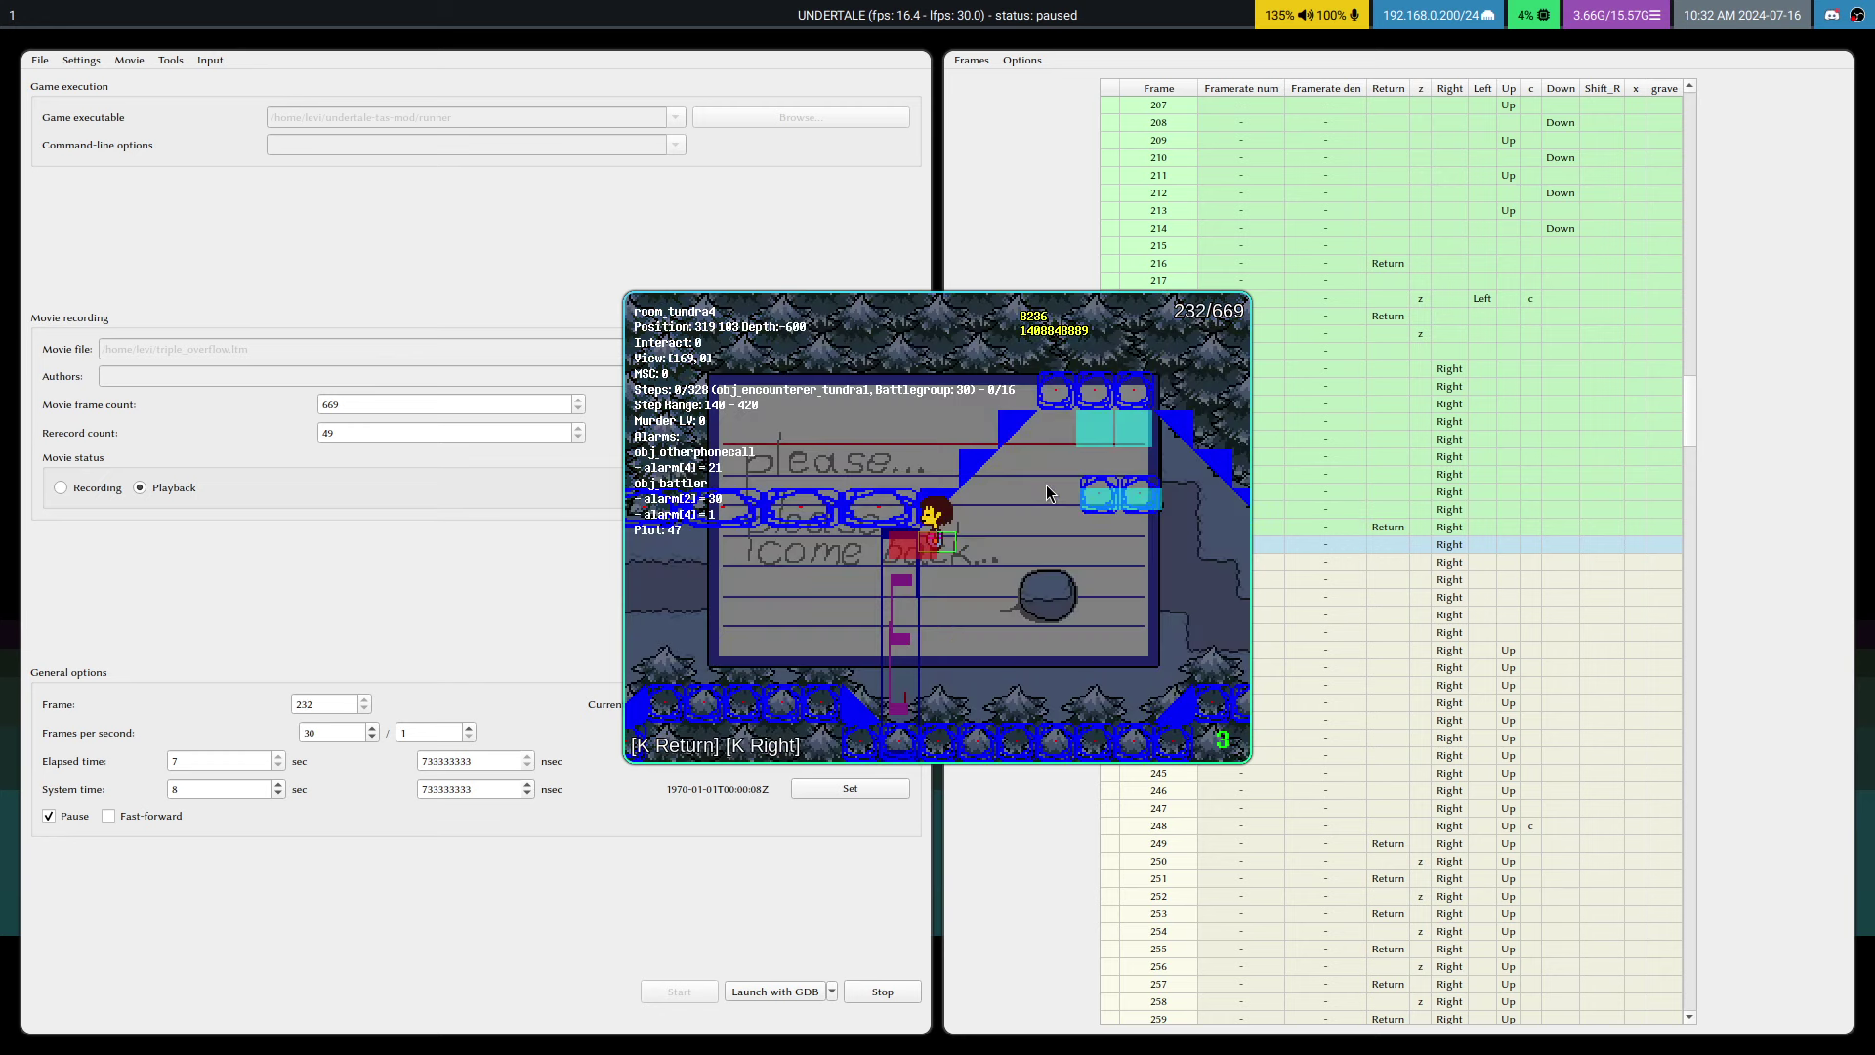
pyautogui.click(1418, 352)
pyautogui.click(1420, 358)
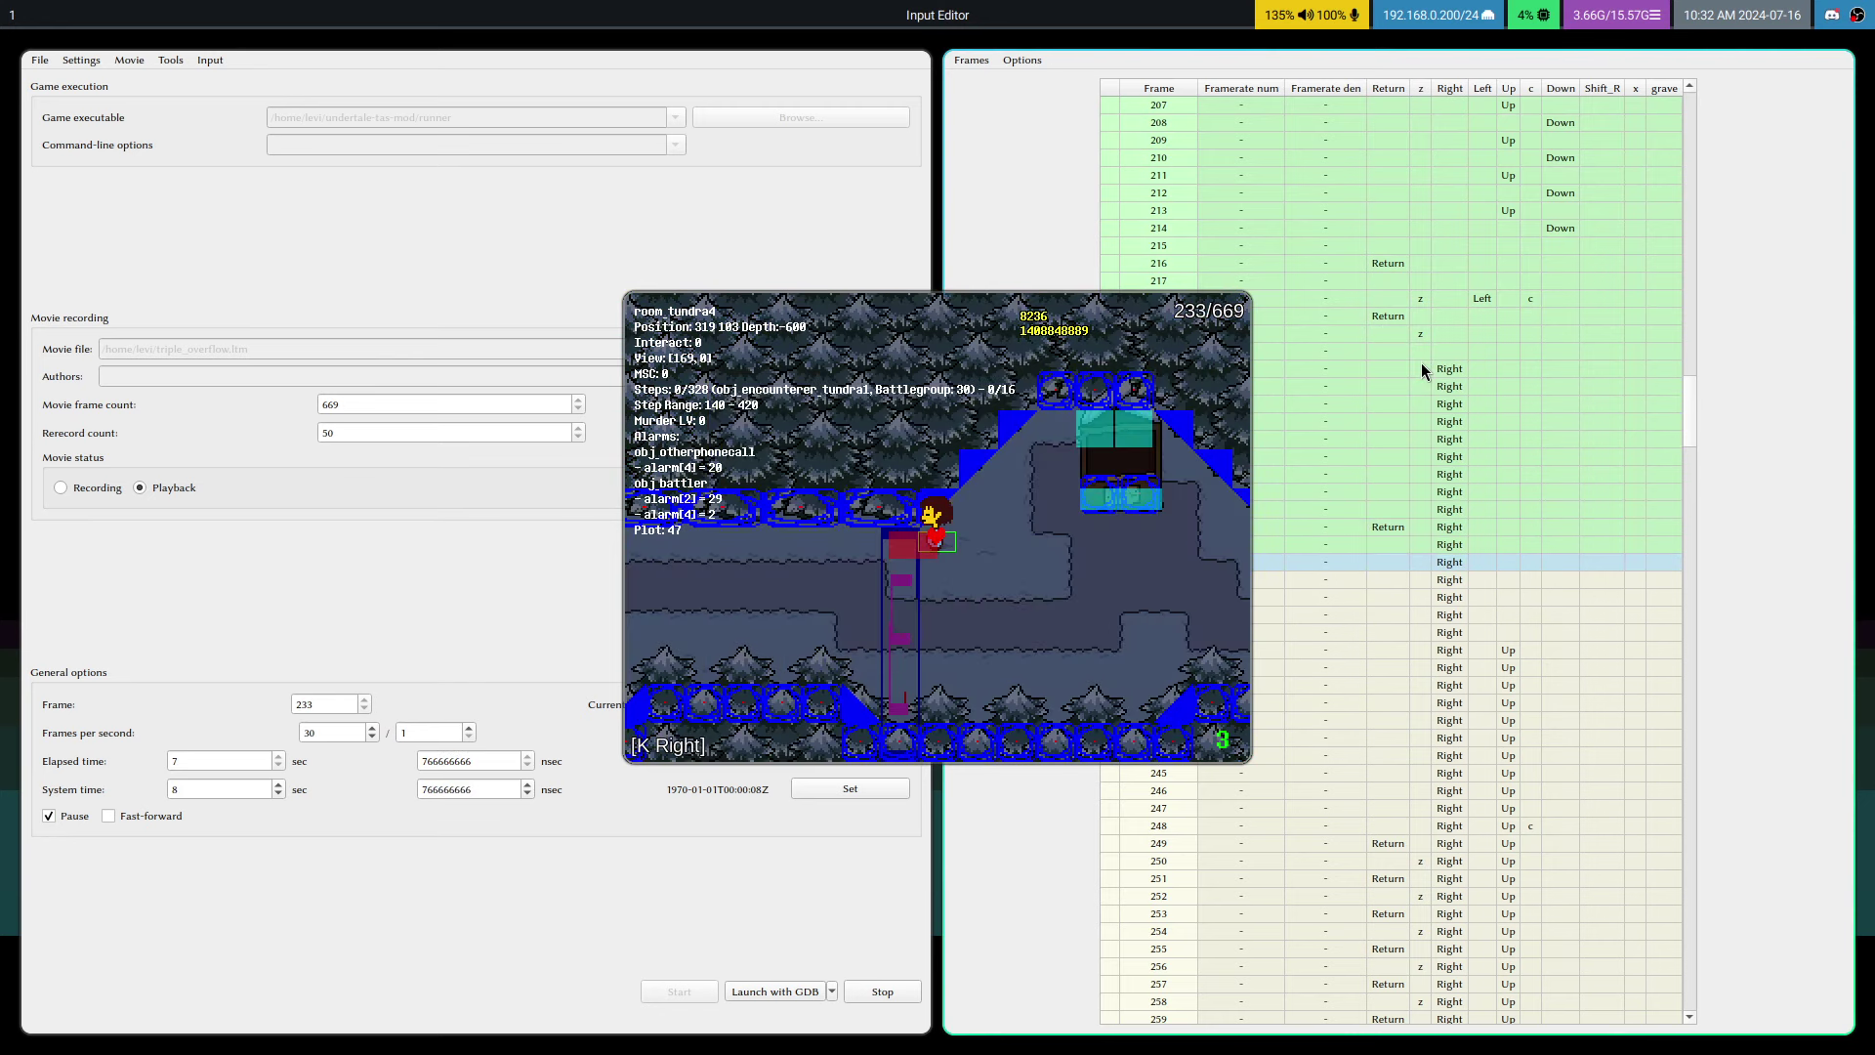
pyautogui.click(1448, 299)
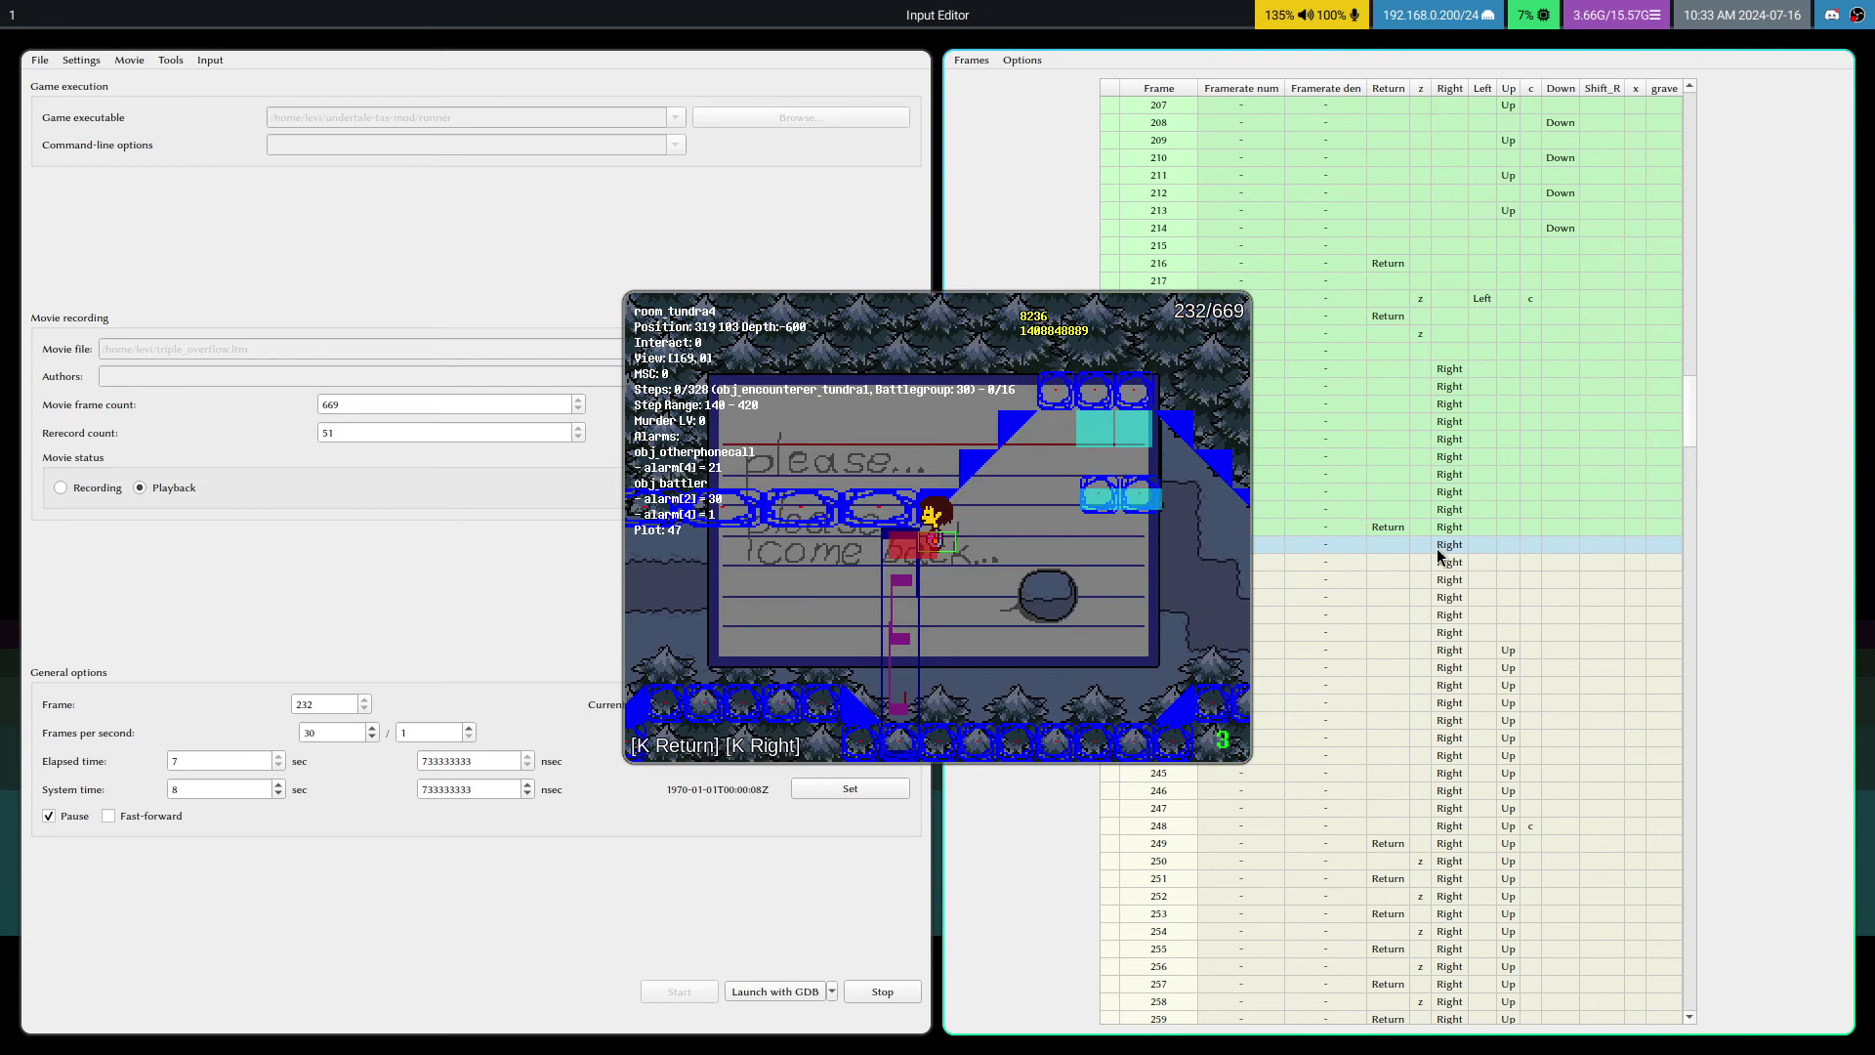
# - Step to frame 237, reload state 1 twice, then advance to frame 261
pyautogui.press('v')
pyautogui.press('v')
pyautogui.press('v')
pyautogui.press('v')
pyautogui.press('v')
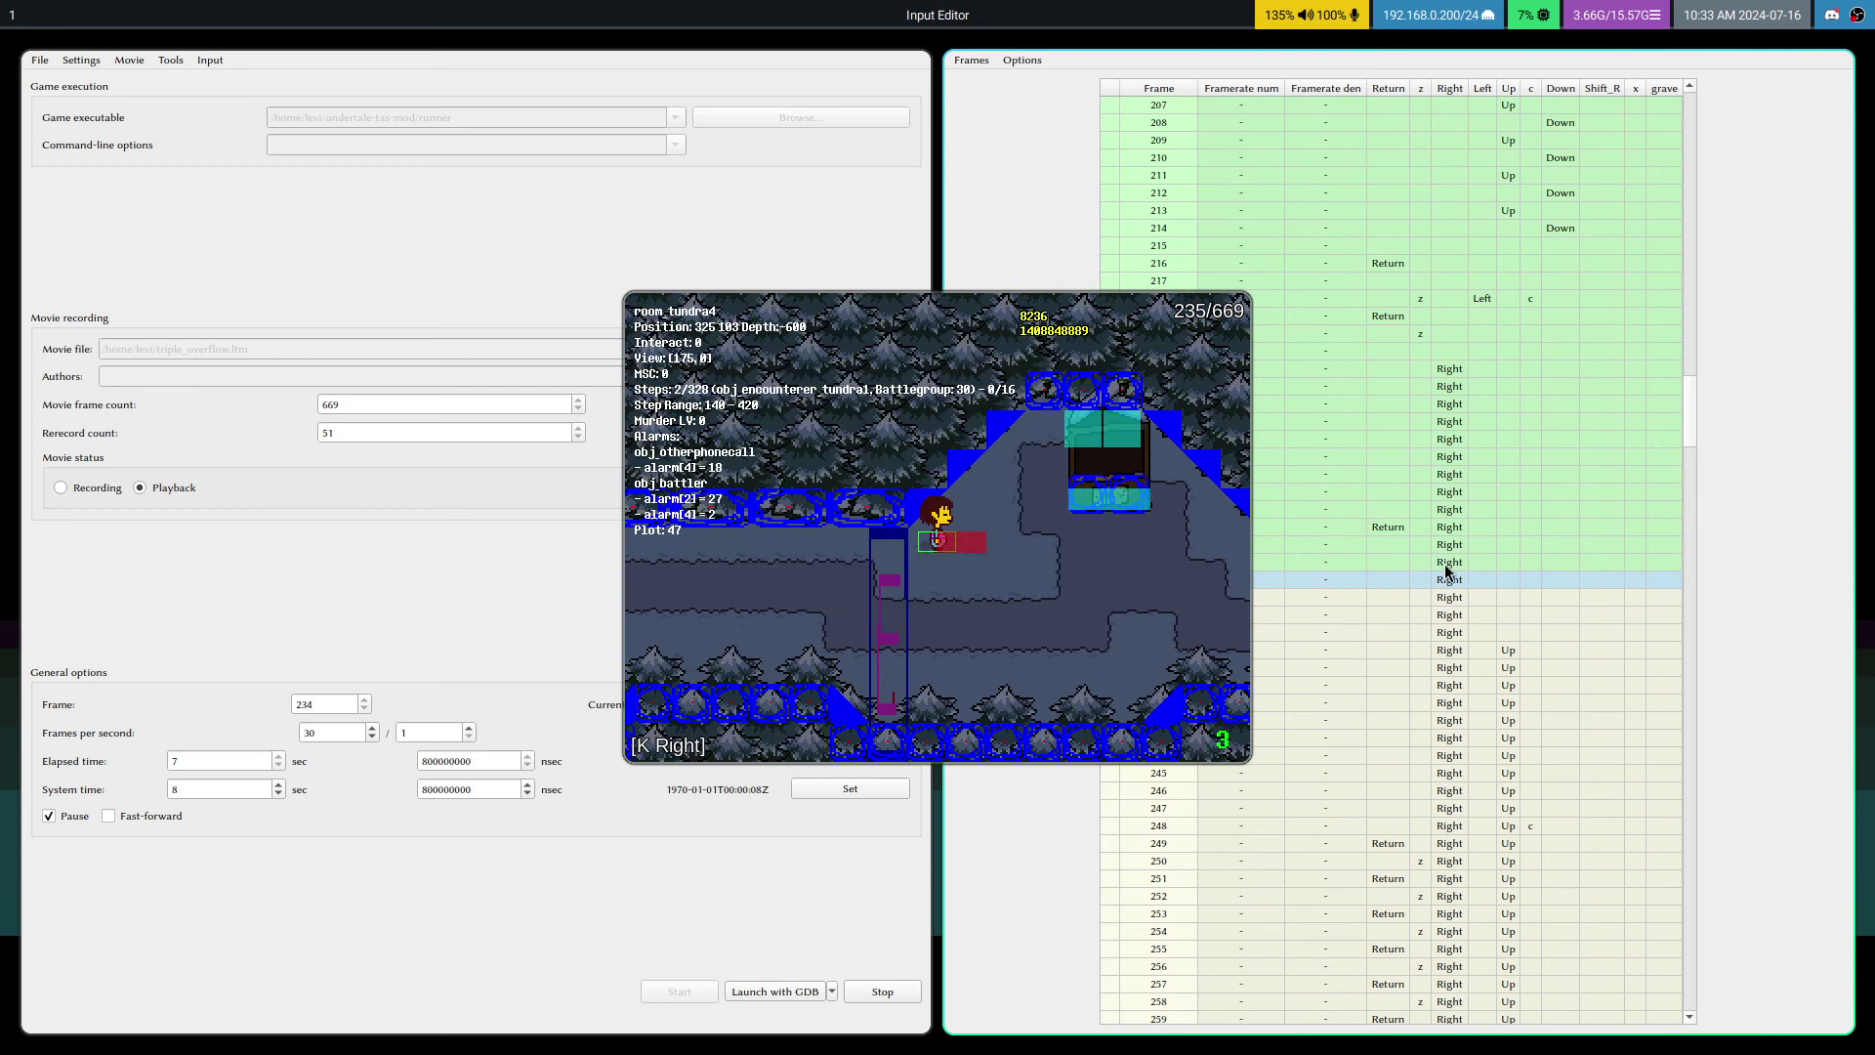
pyautogui.press('v')
pyautogui.press('v')
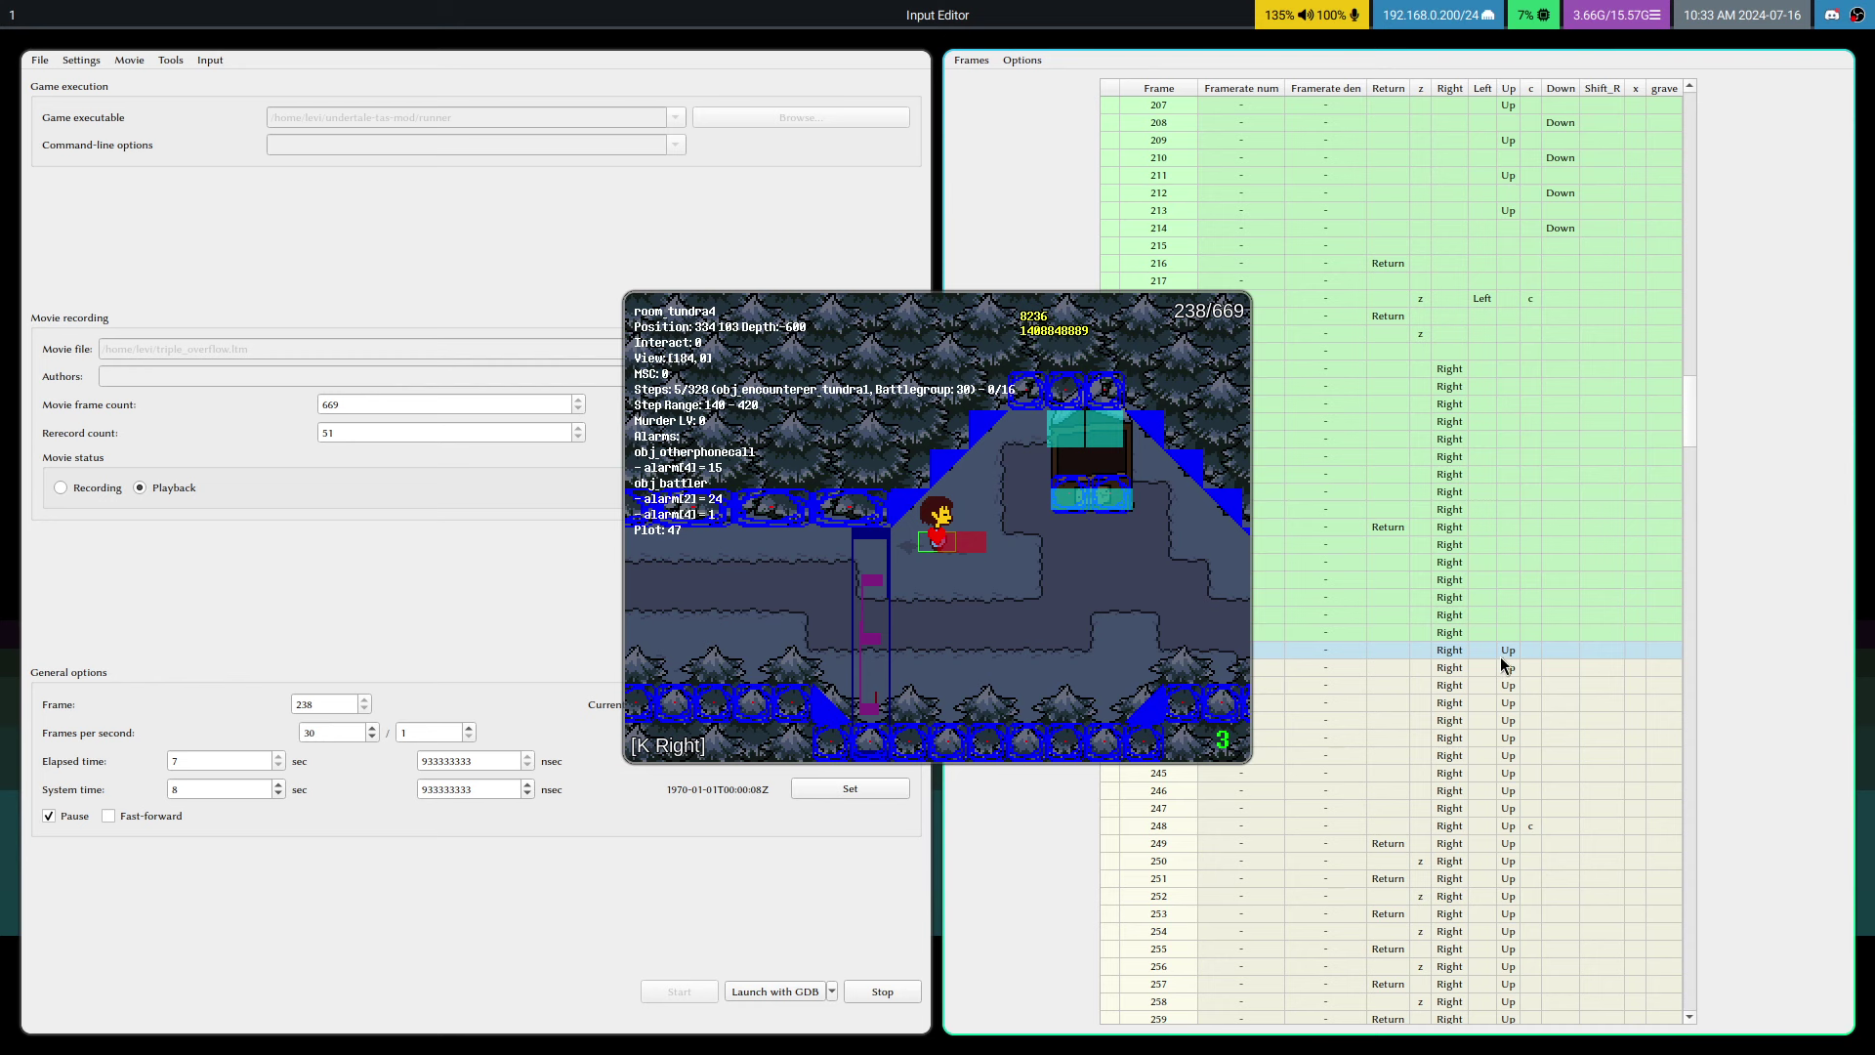
pyautogui.press('F1')
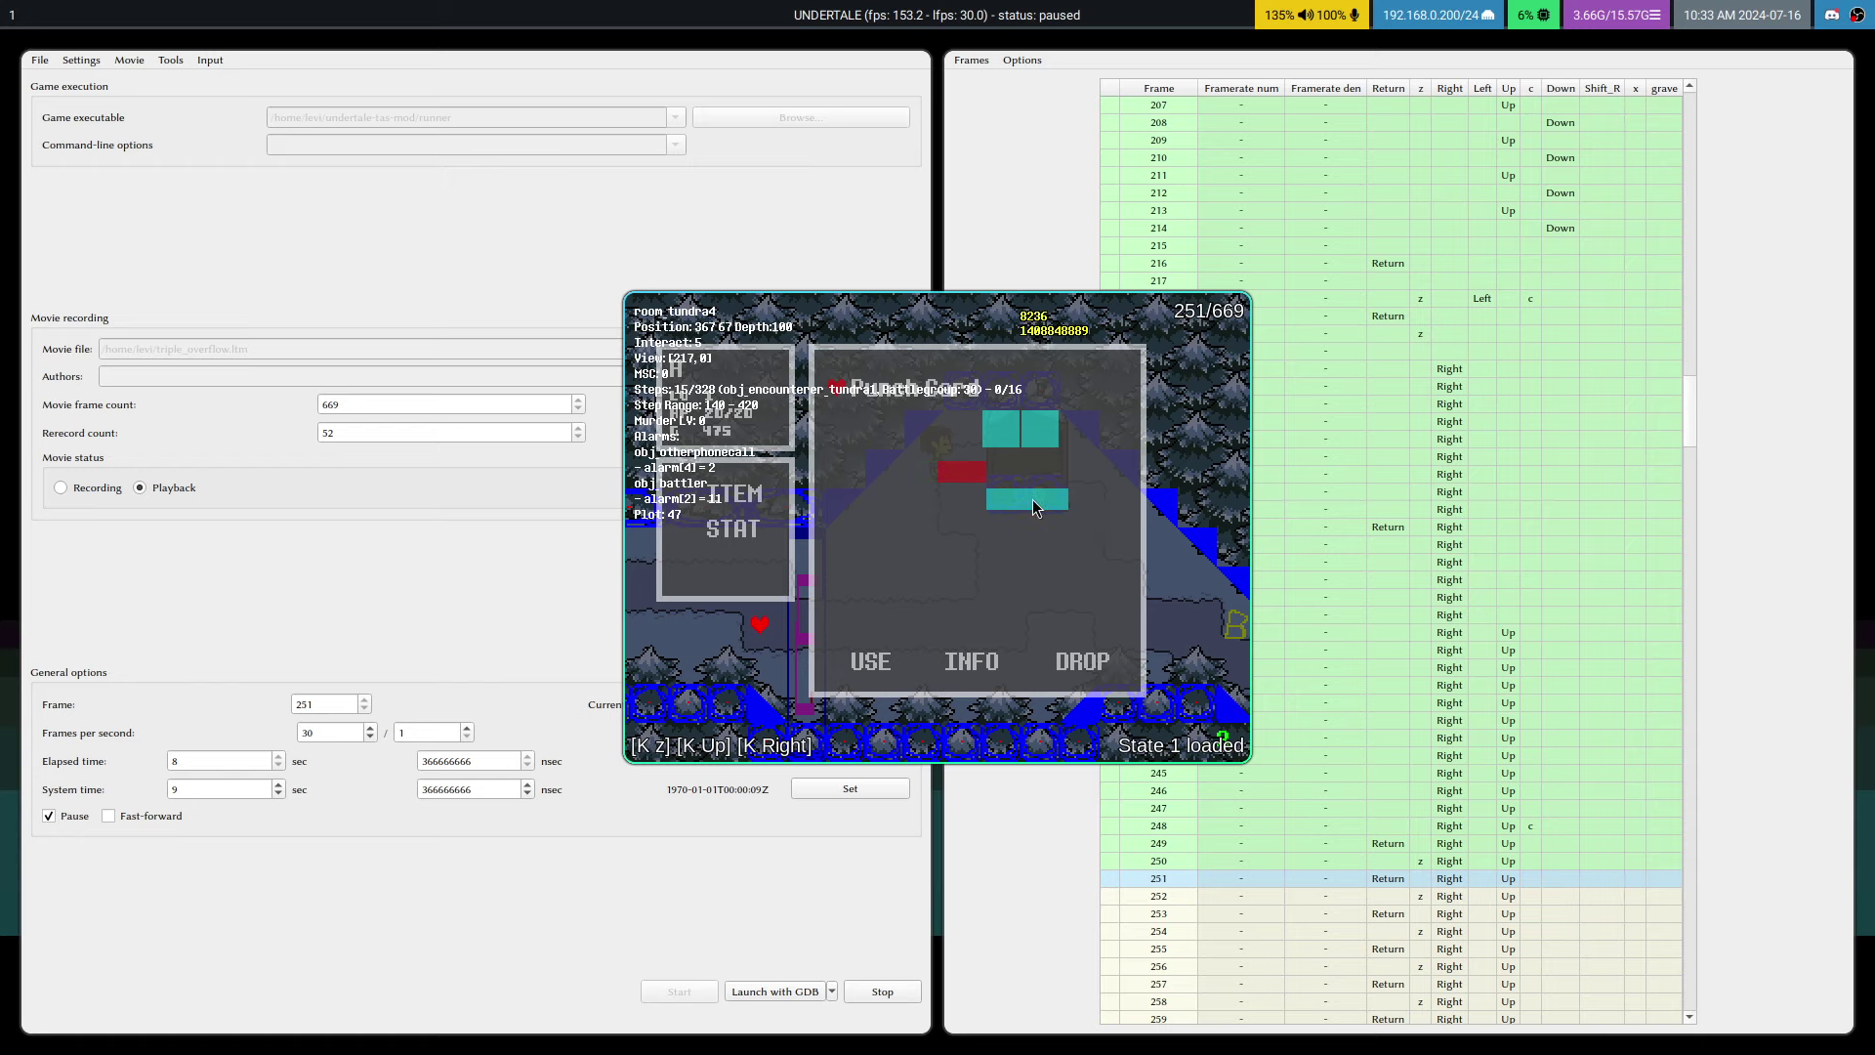
pyautogui.press('F1')
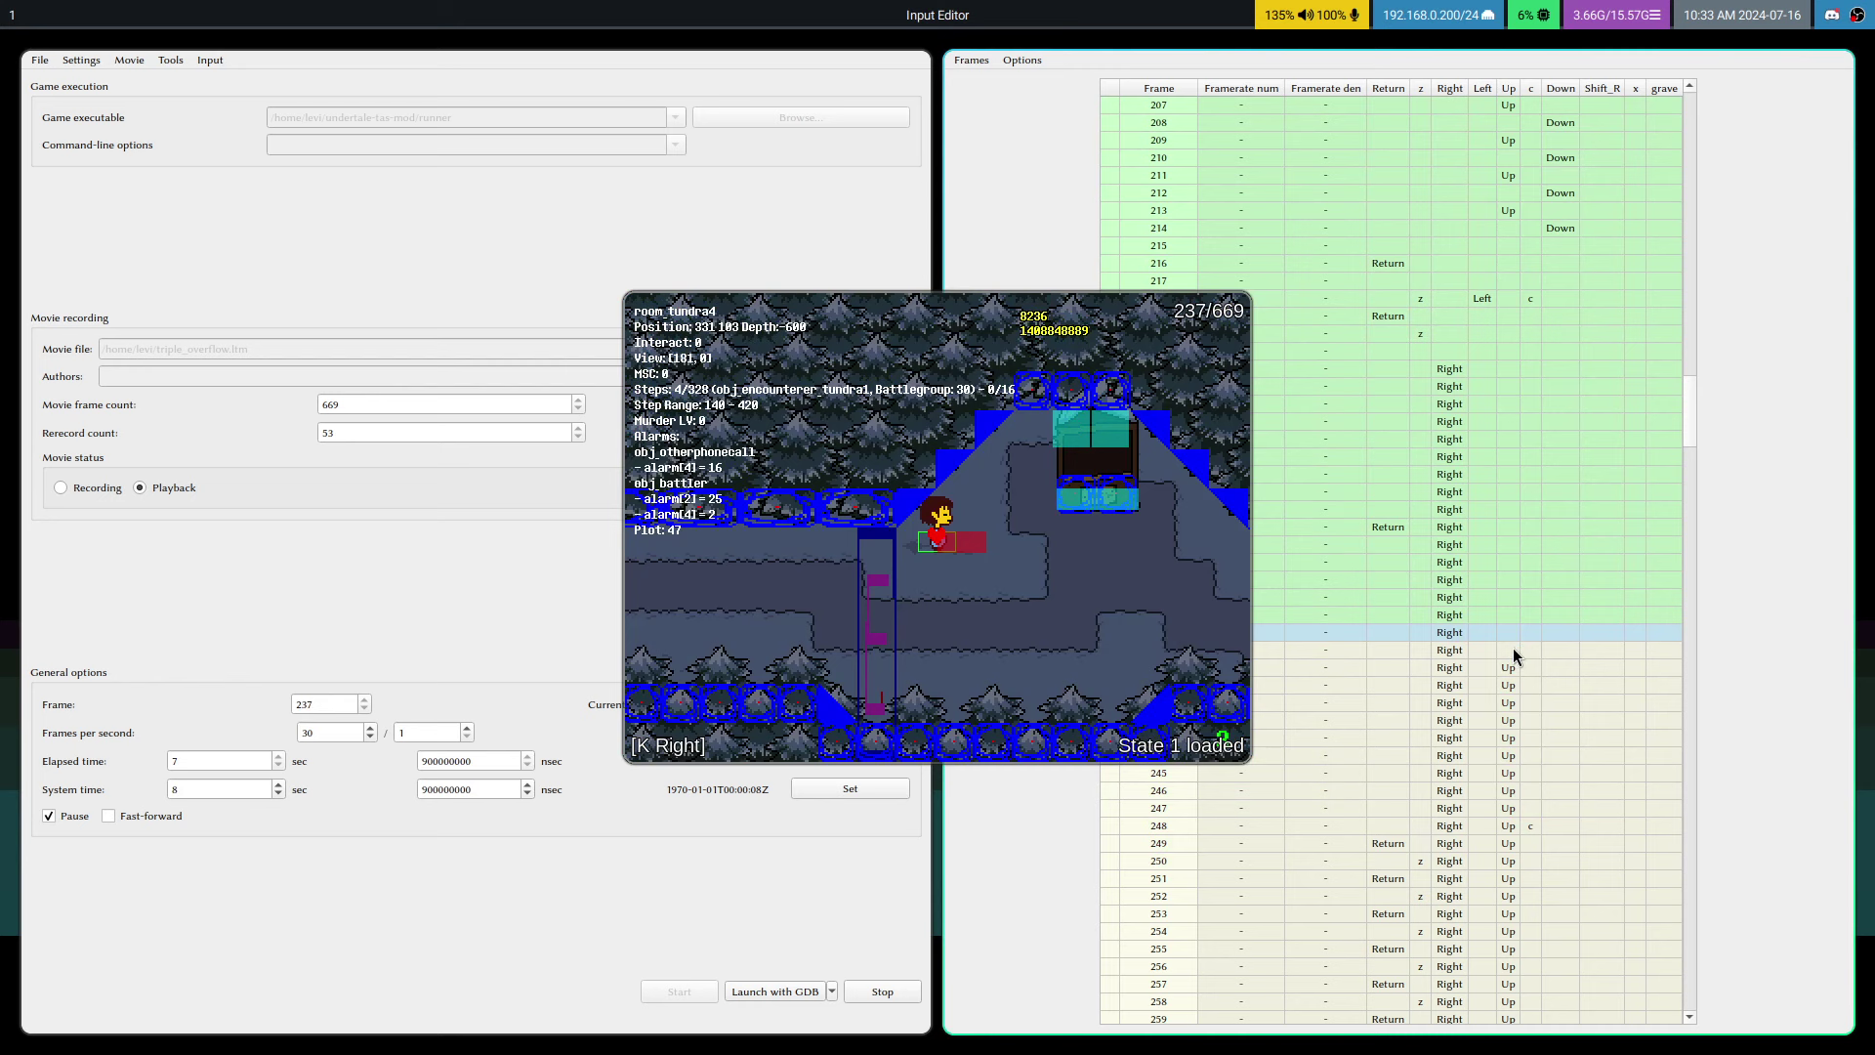
pyautogui.press('v')
pyautogui.press('v')
pyautogui.press('v')
pyautogui.press('v')
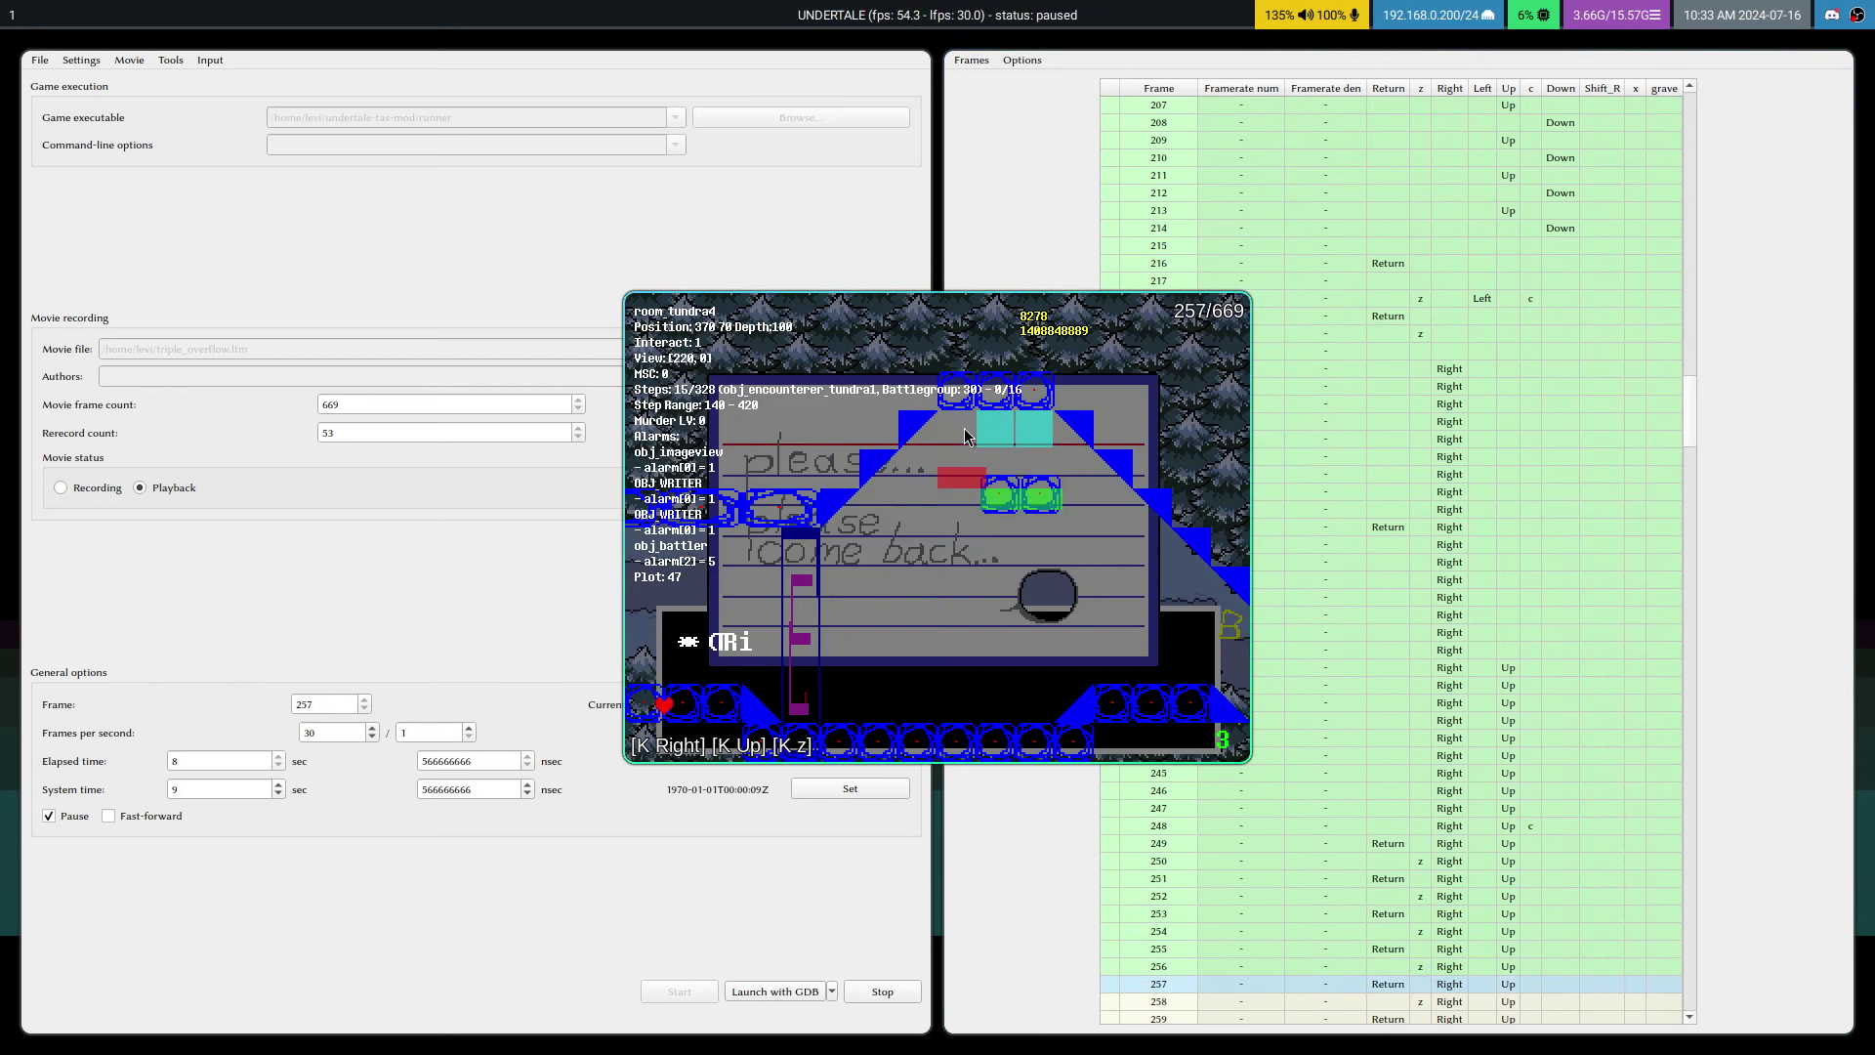
pyautogui.press('v')
pyautogui.press('v')
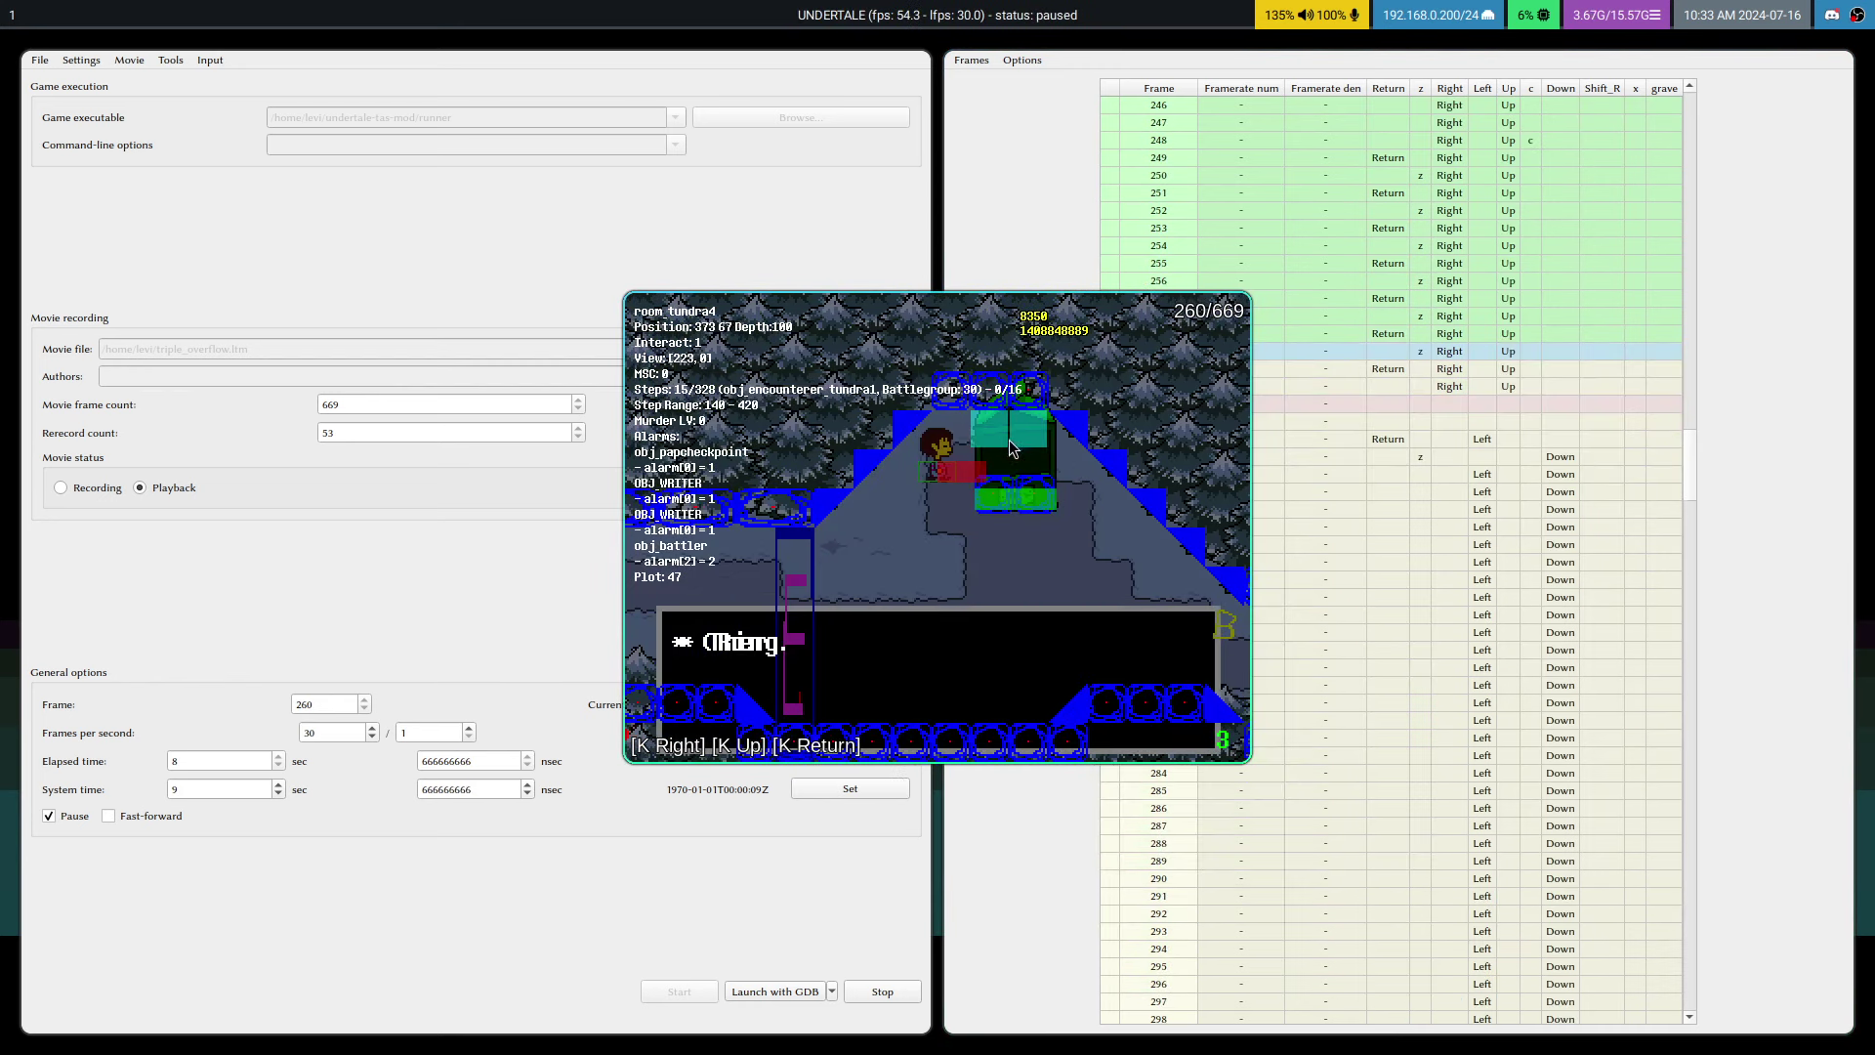
pyautogui.scroll(9, 1465, 371)
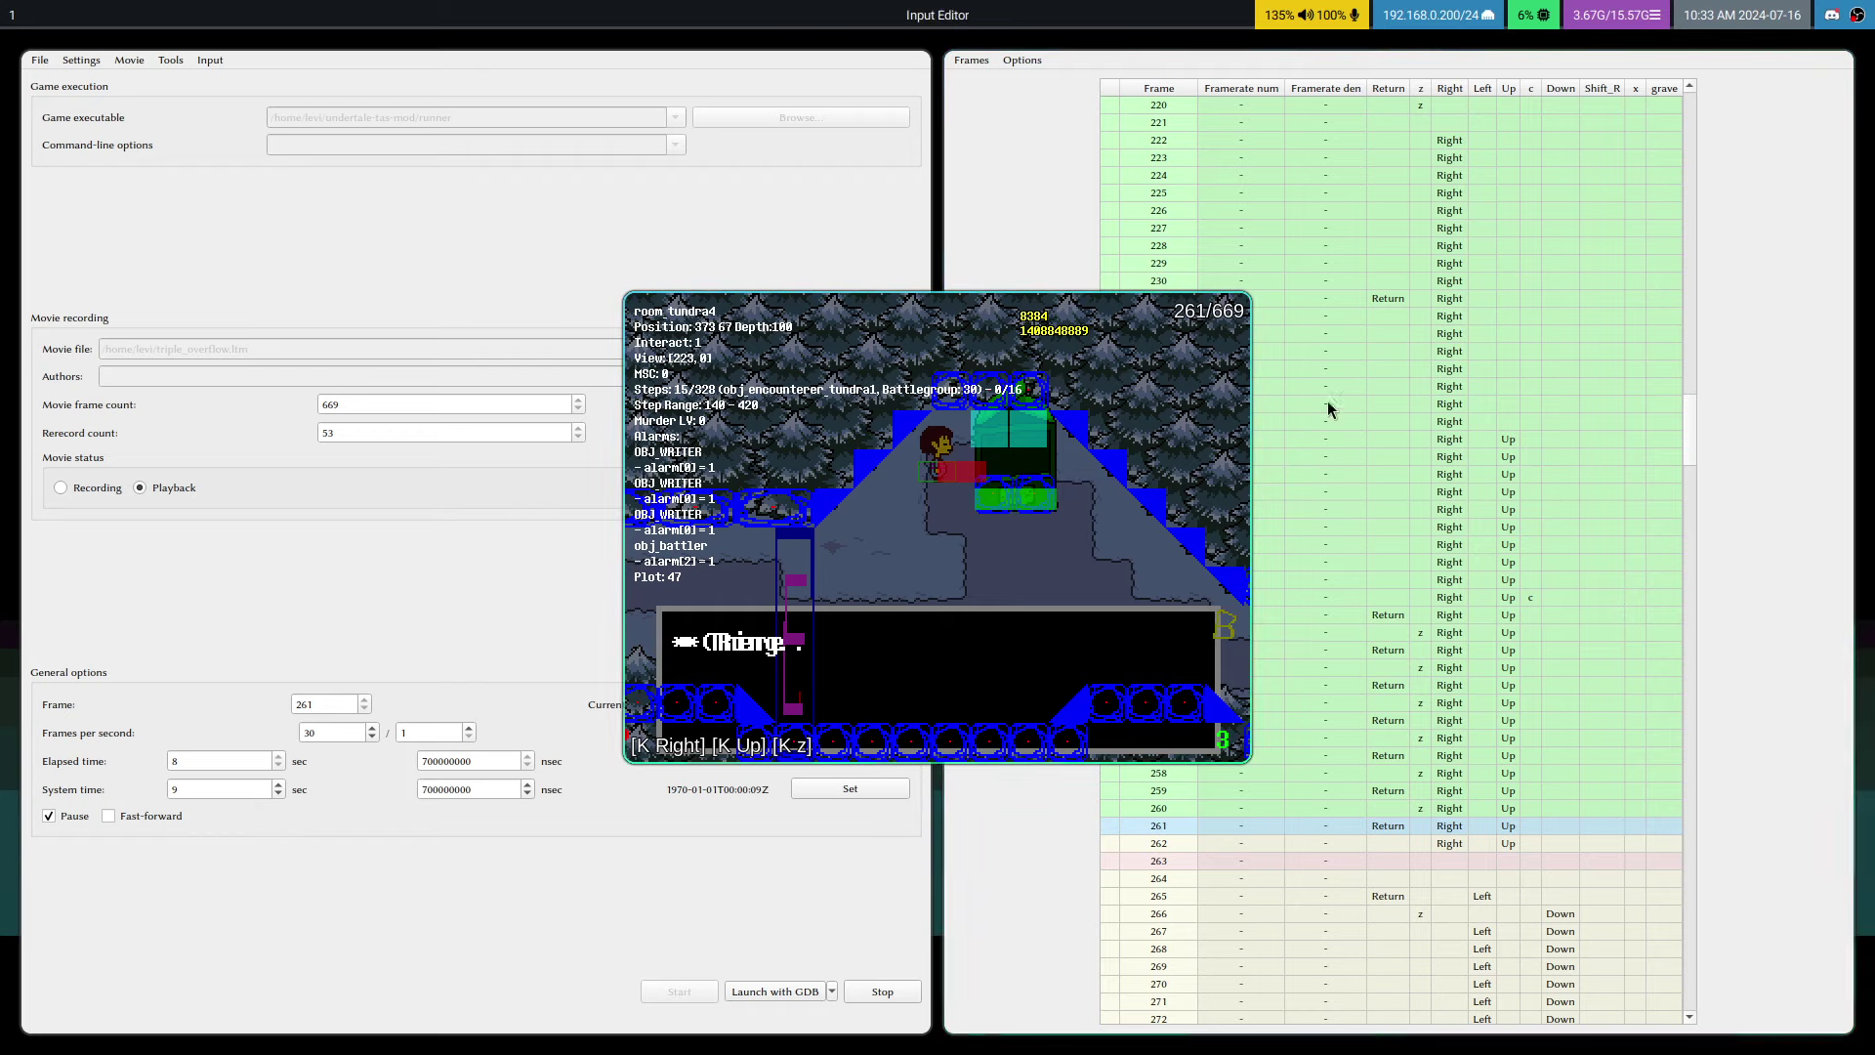
# - Reload state 1 and step through the text box and 'please come back' scene to frame 261
pyautogui.press('F1')
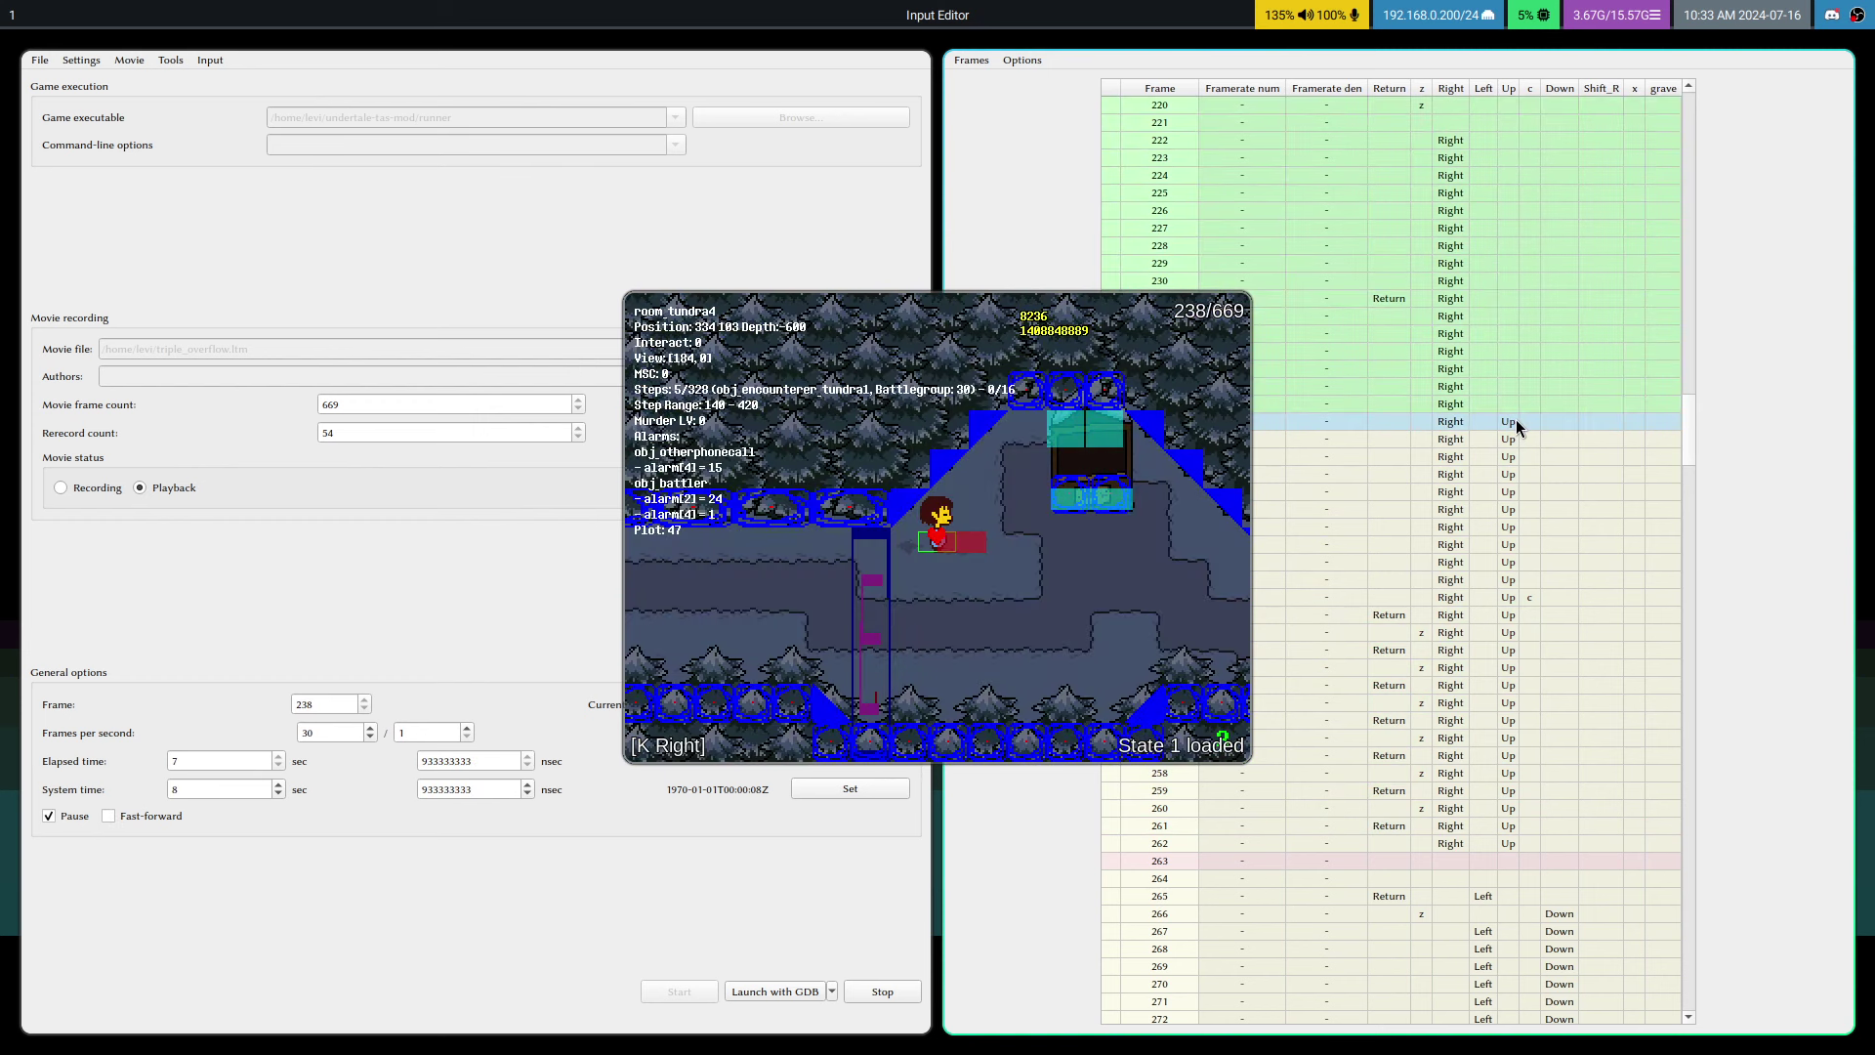
pyautogui.press('v')
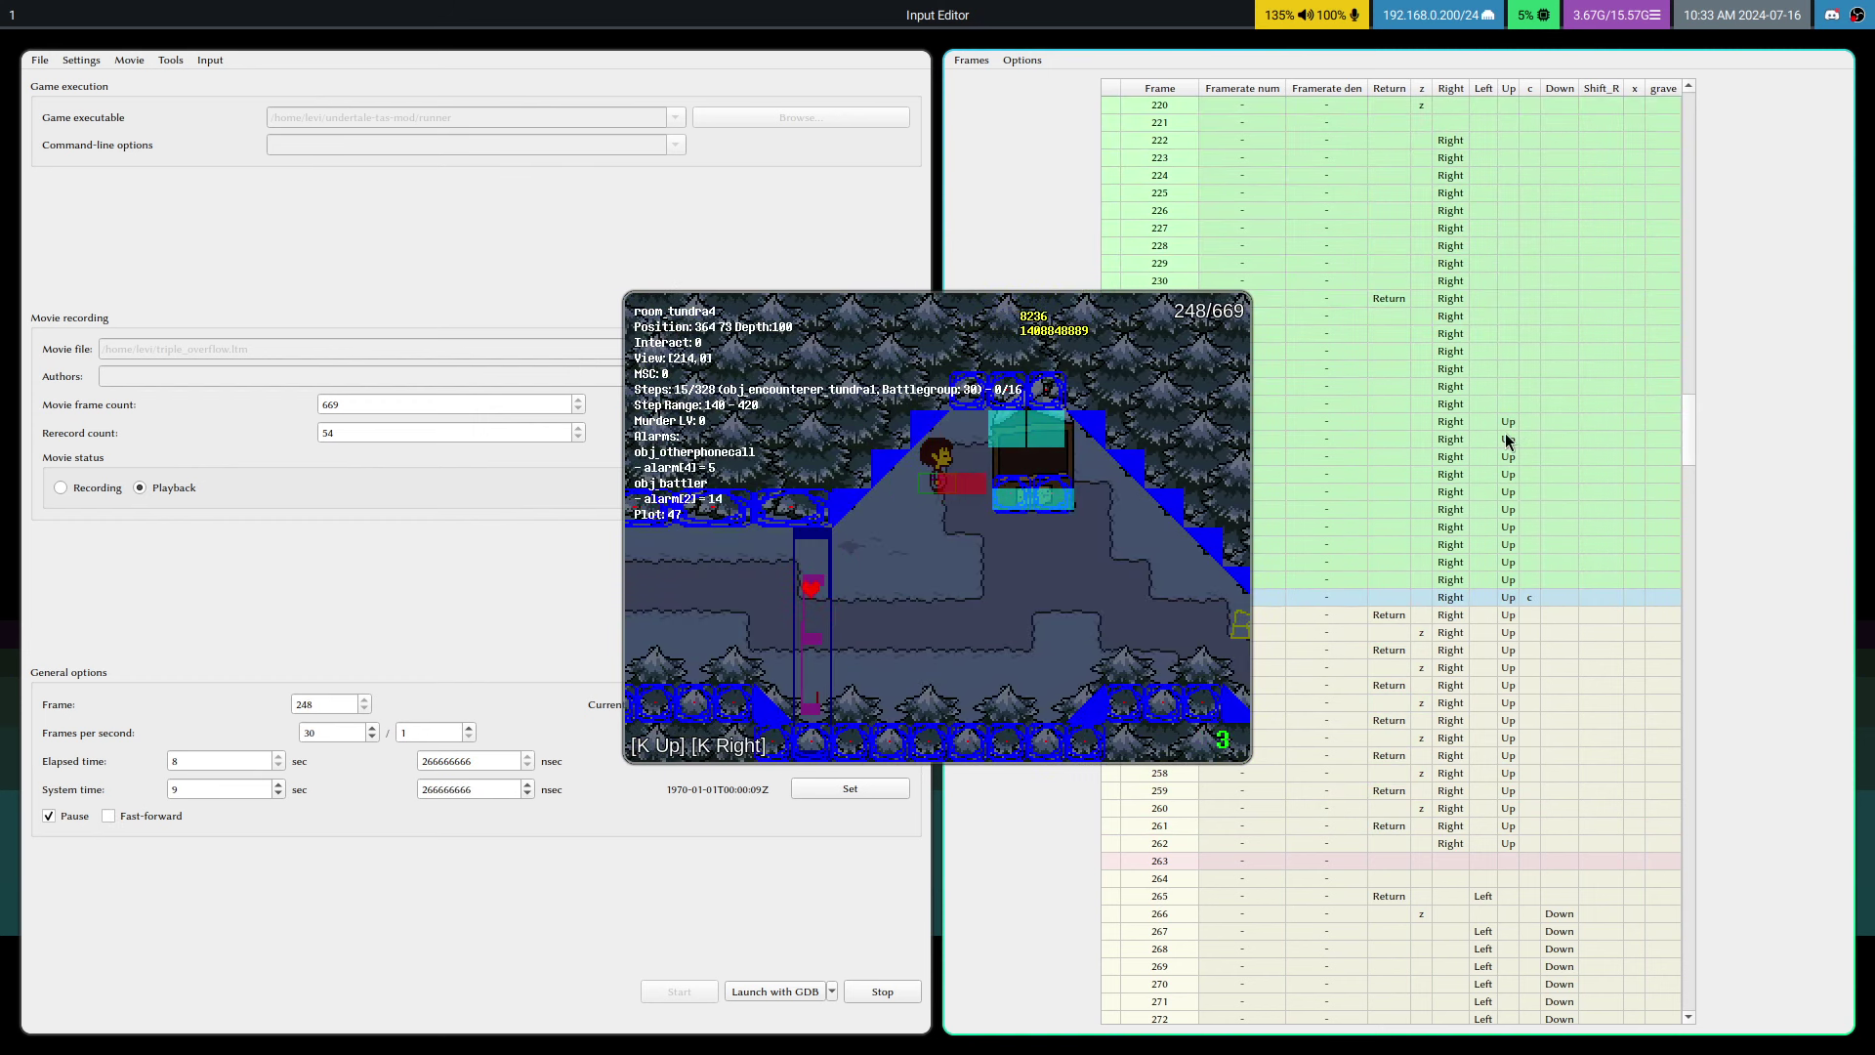
pyautogui.press('v')
pyautogui.press('v')
pyautogui.press('v')
pyautogui.press('v')
pyautogui.press('v')
pyautogui.press('F1')
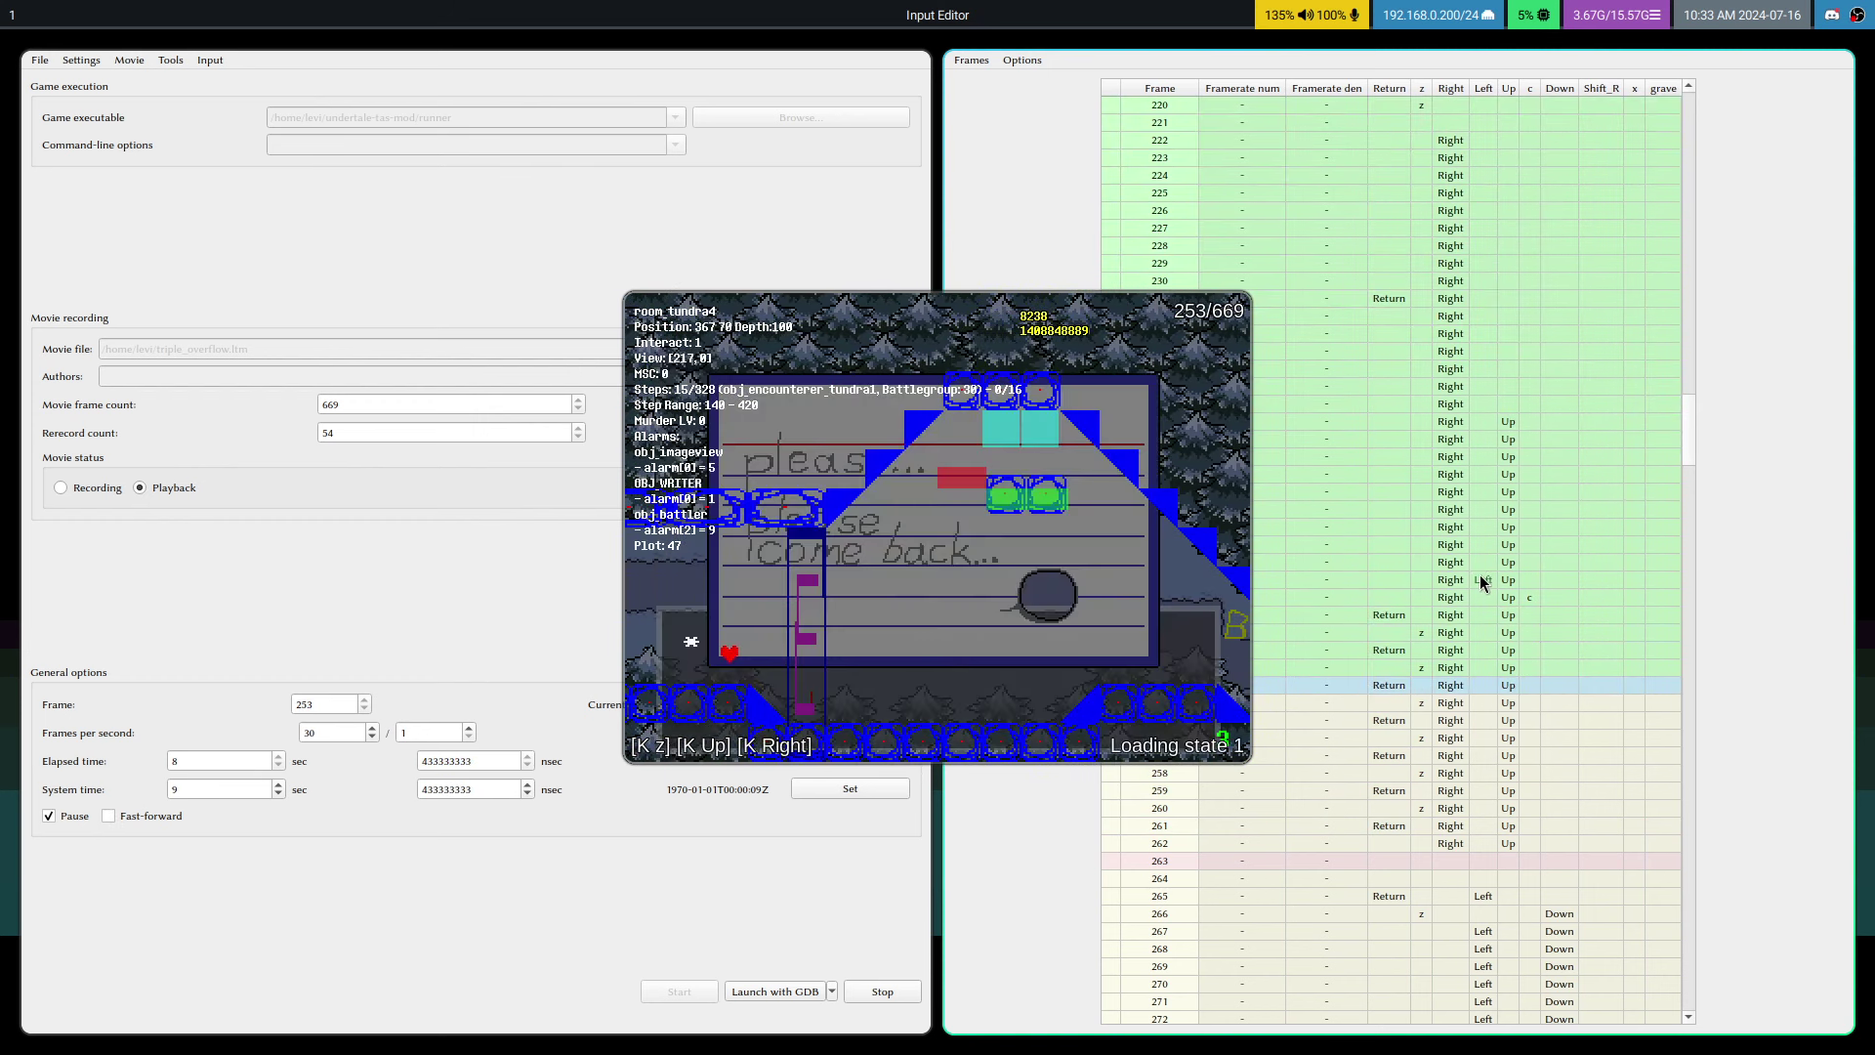
pyautogui.press('v')
pyautogui.press('v')
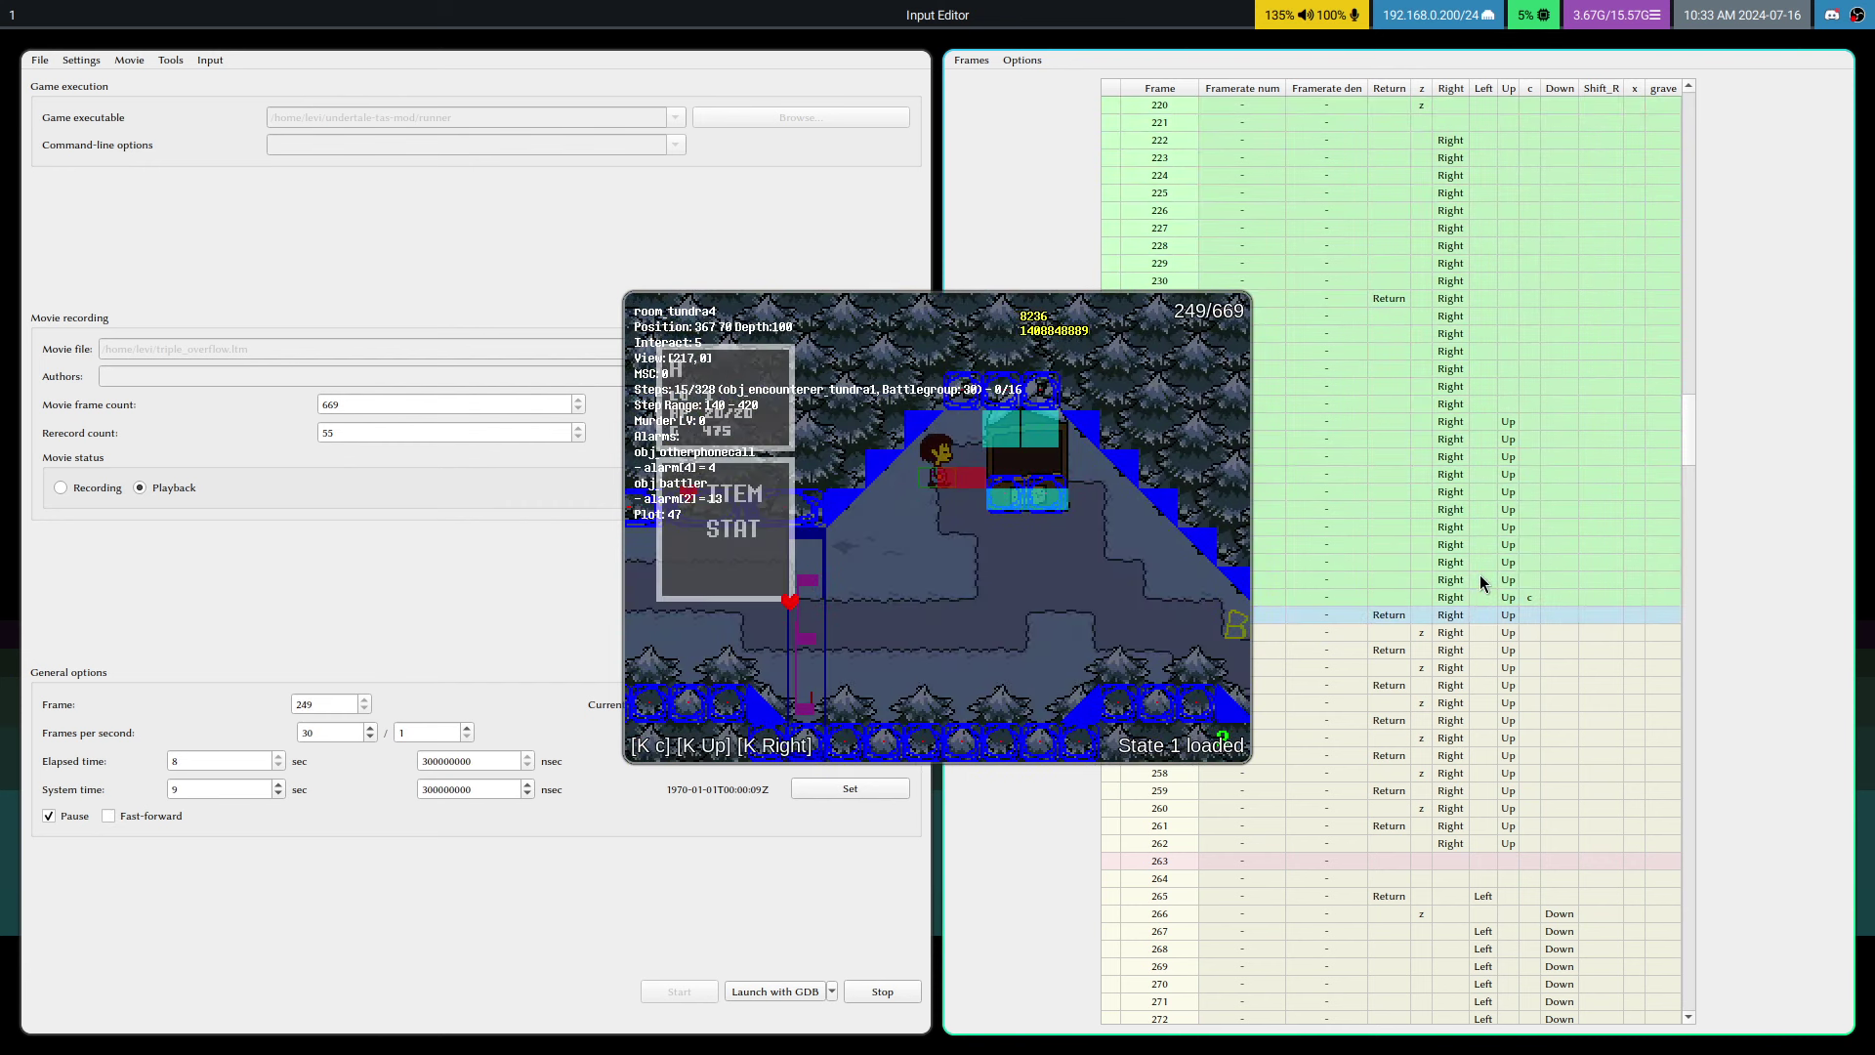
pyautogui.press('v')
pyautogui.press('v')
pyautogui.press('v')
pyautogui.press('v')
pyautogui.press('v')
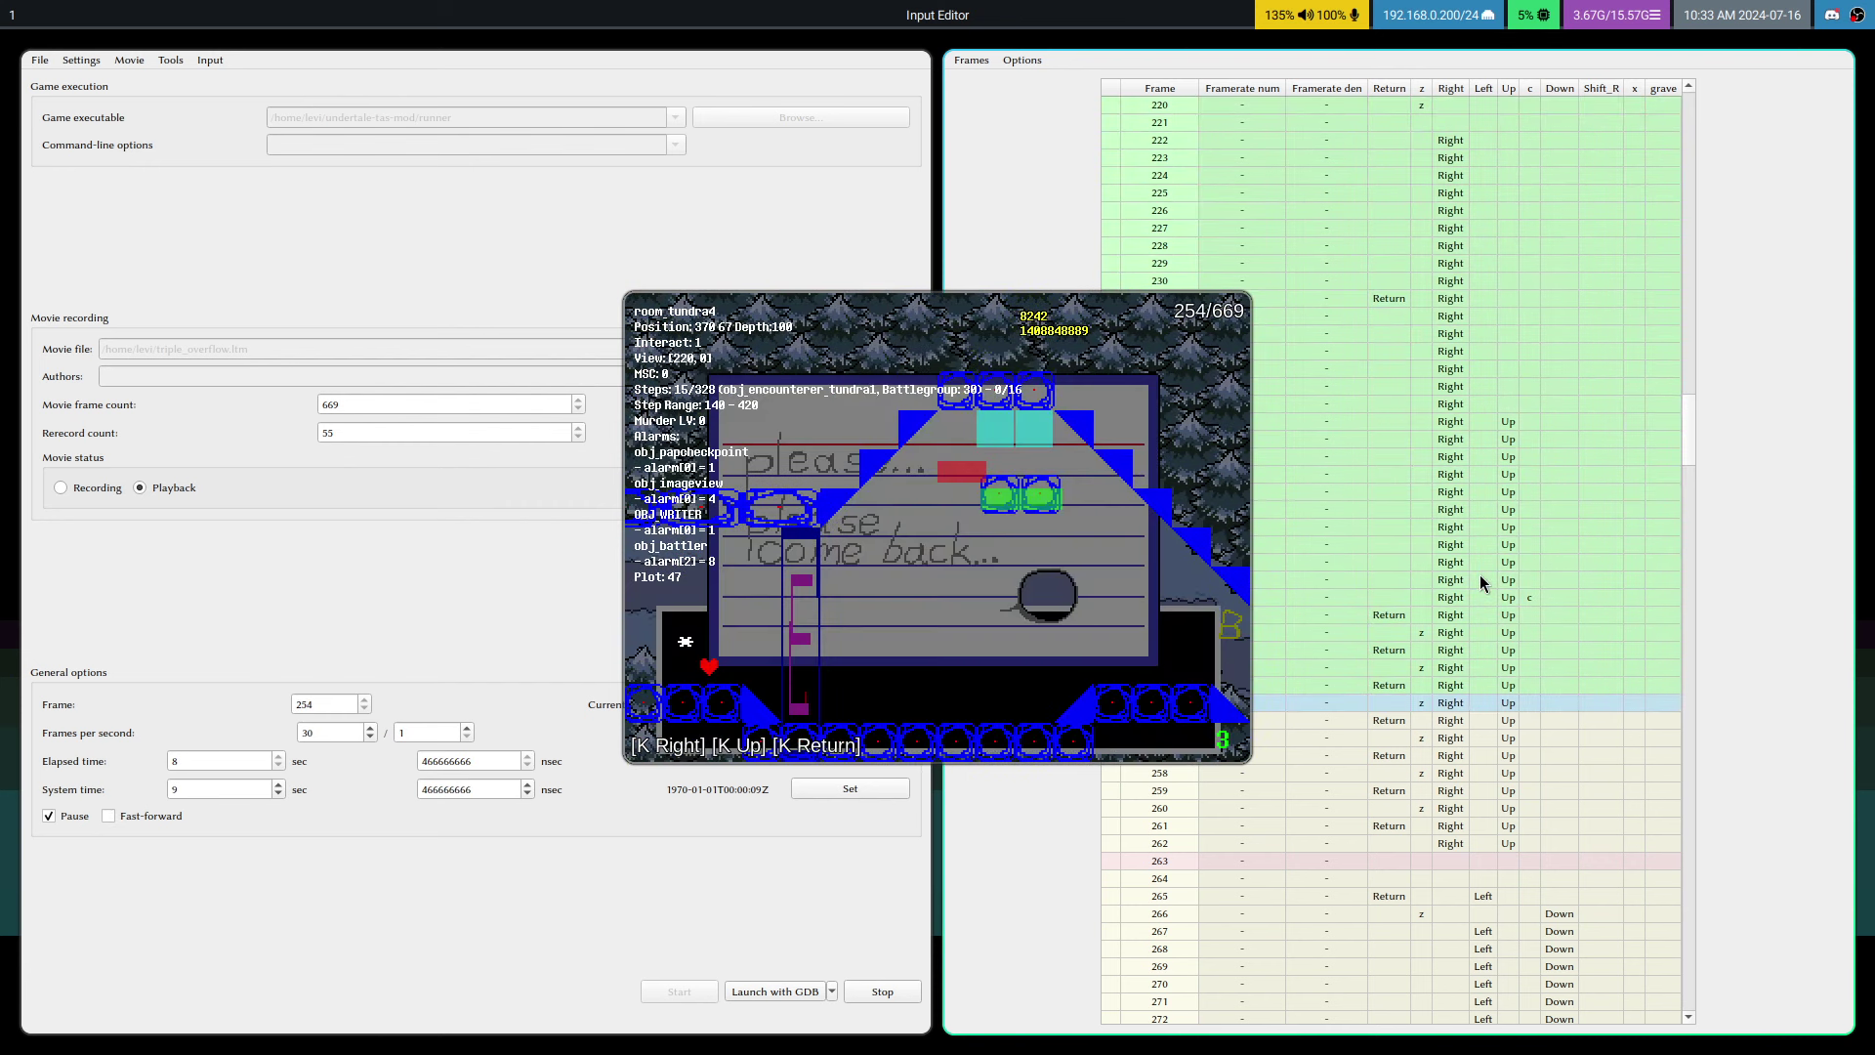
pyautogui.press('v')
pyautogui.press('v')
pyautogui.press('v')
pyautogui.press('v')
pyautogui.press('v')
pyautogui.press('v')
pyautogui.press('v')
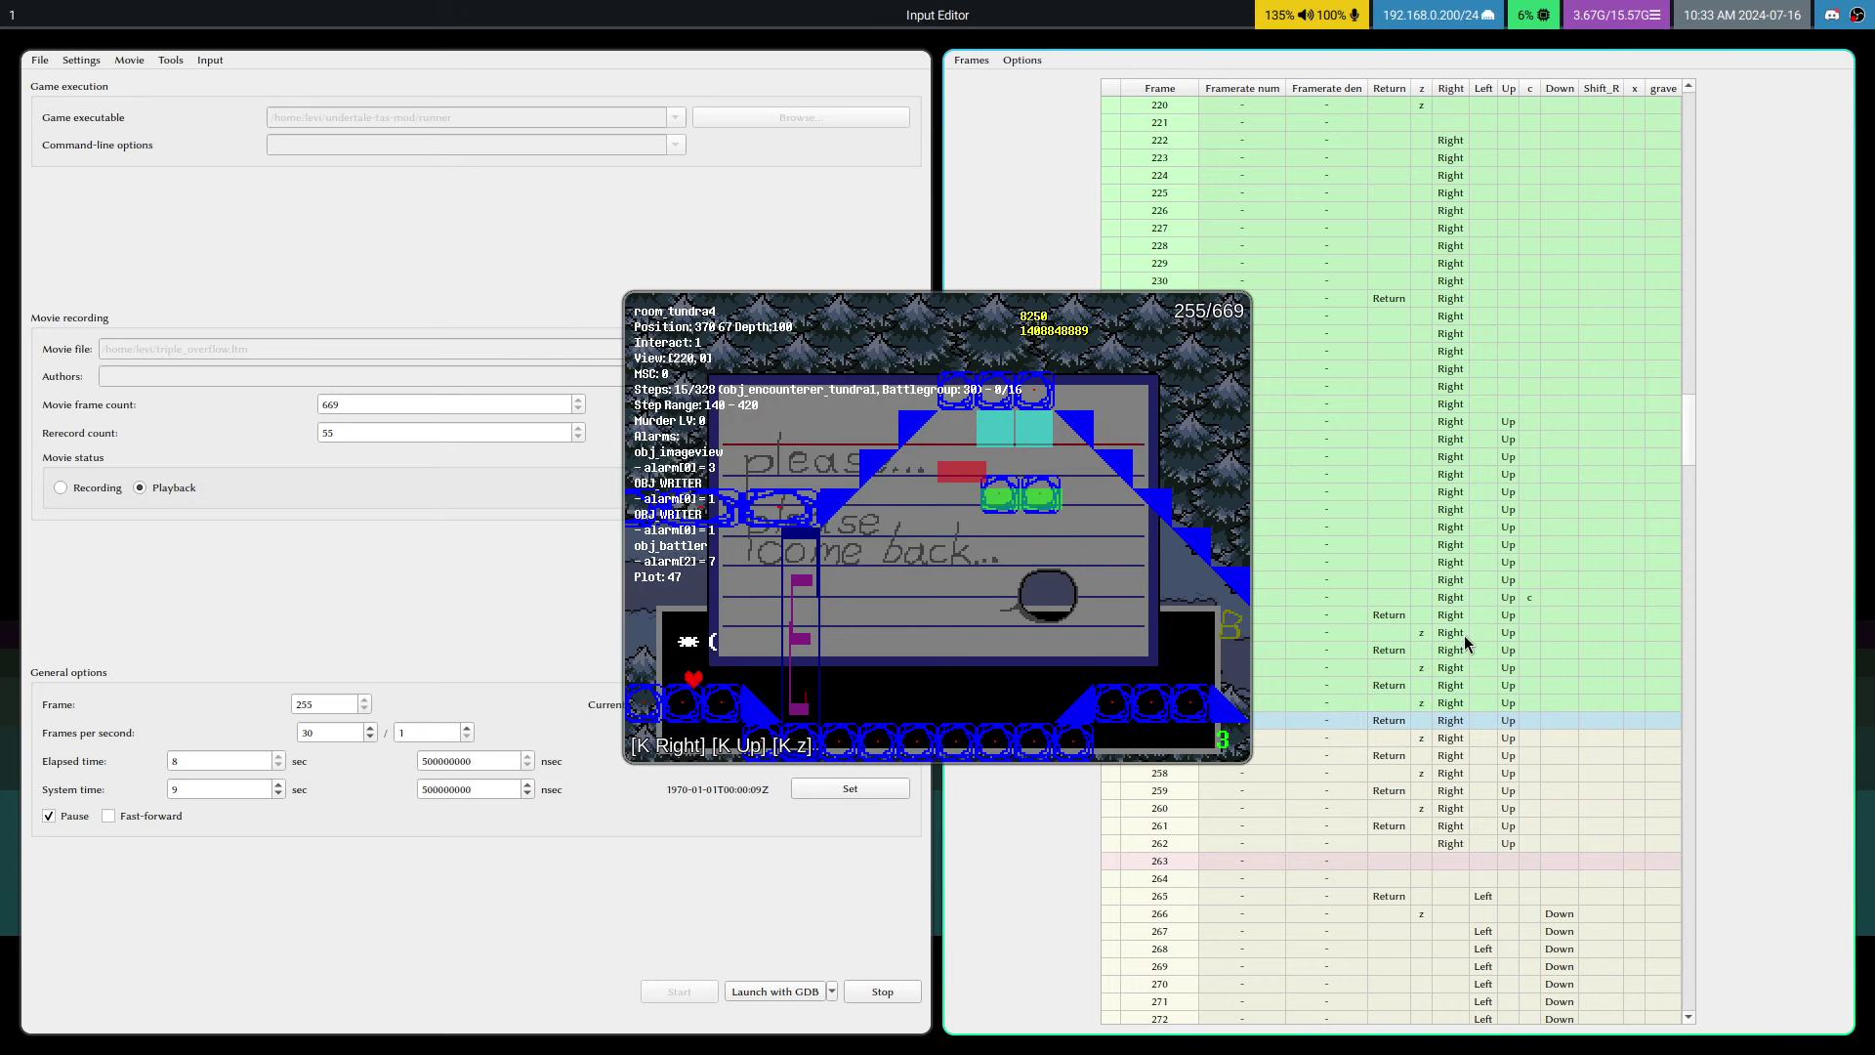
pyautogui.press('v')
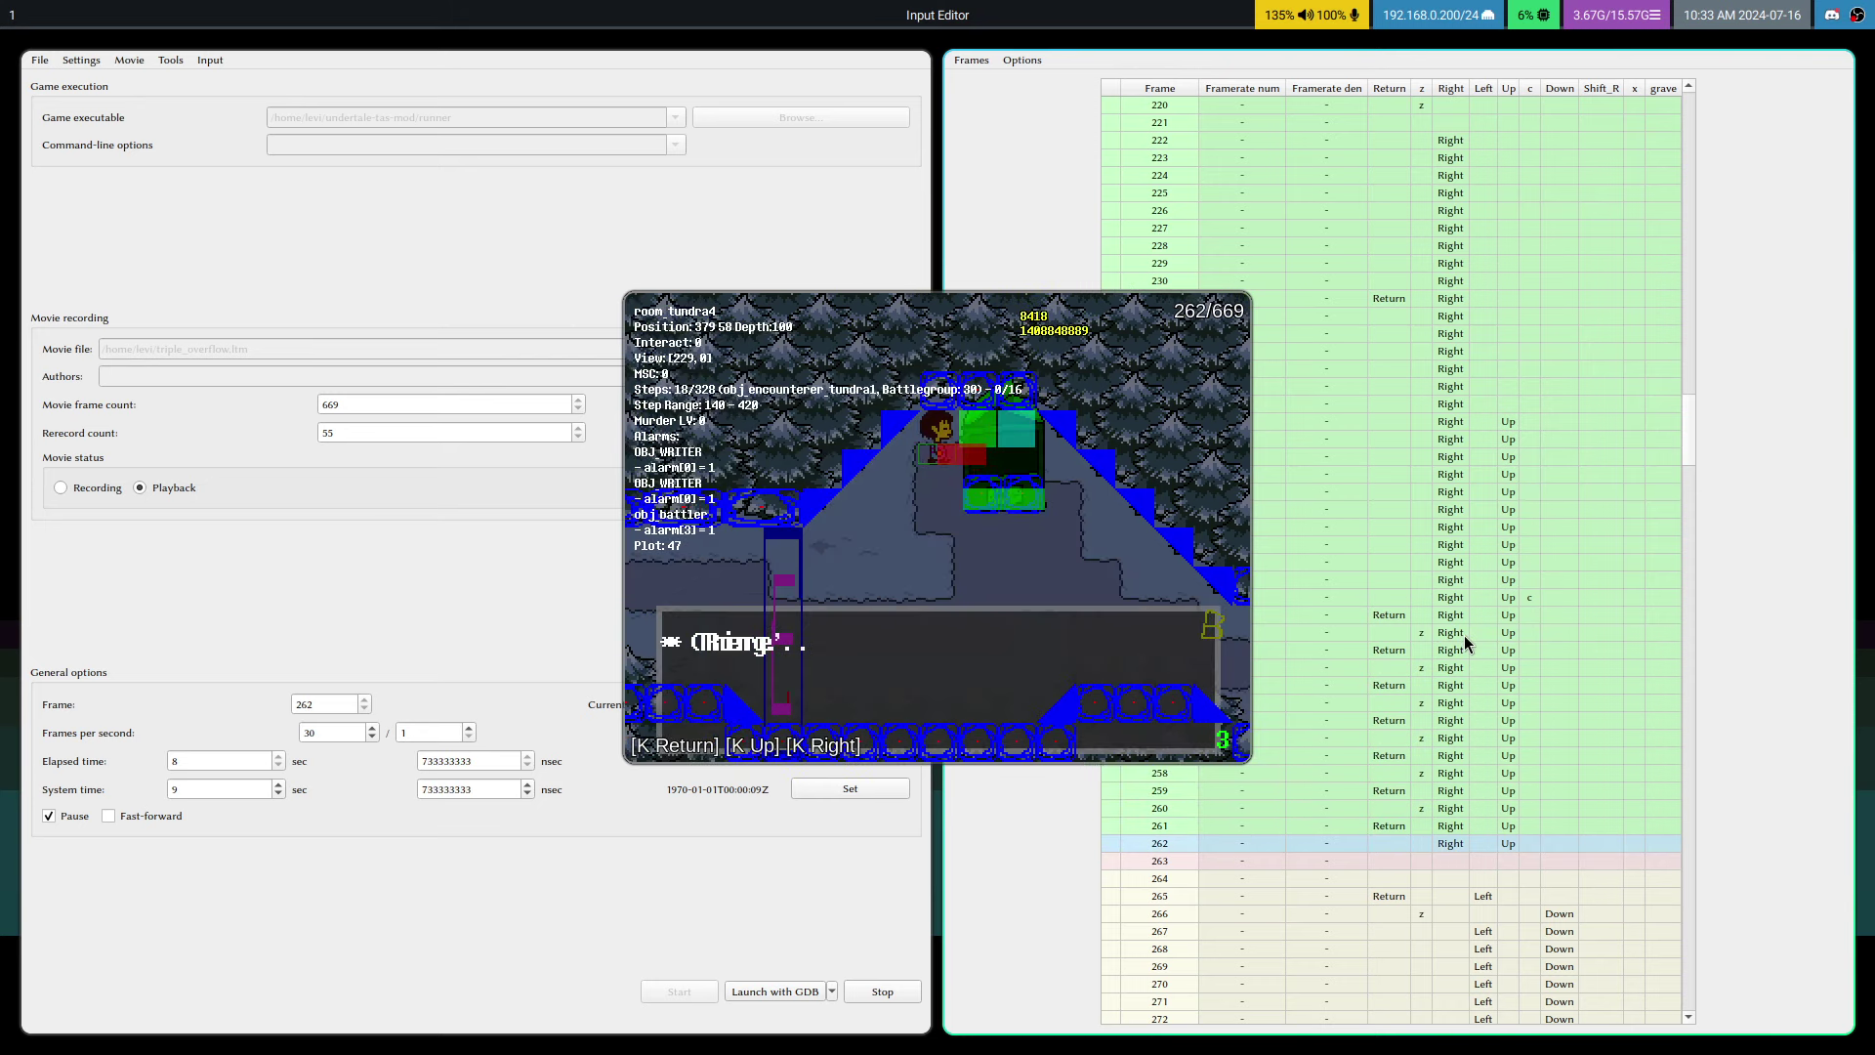
# - Retry from state 1 several times, stepping to frames 262, 261 and 259
pyautogui.press('F1')
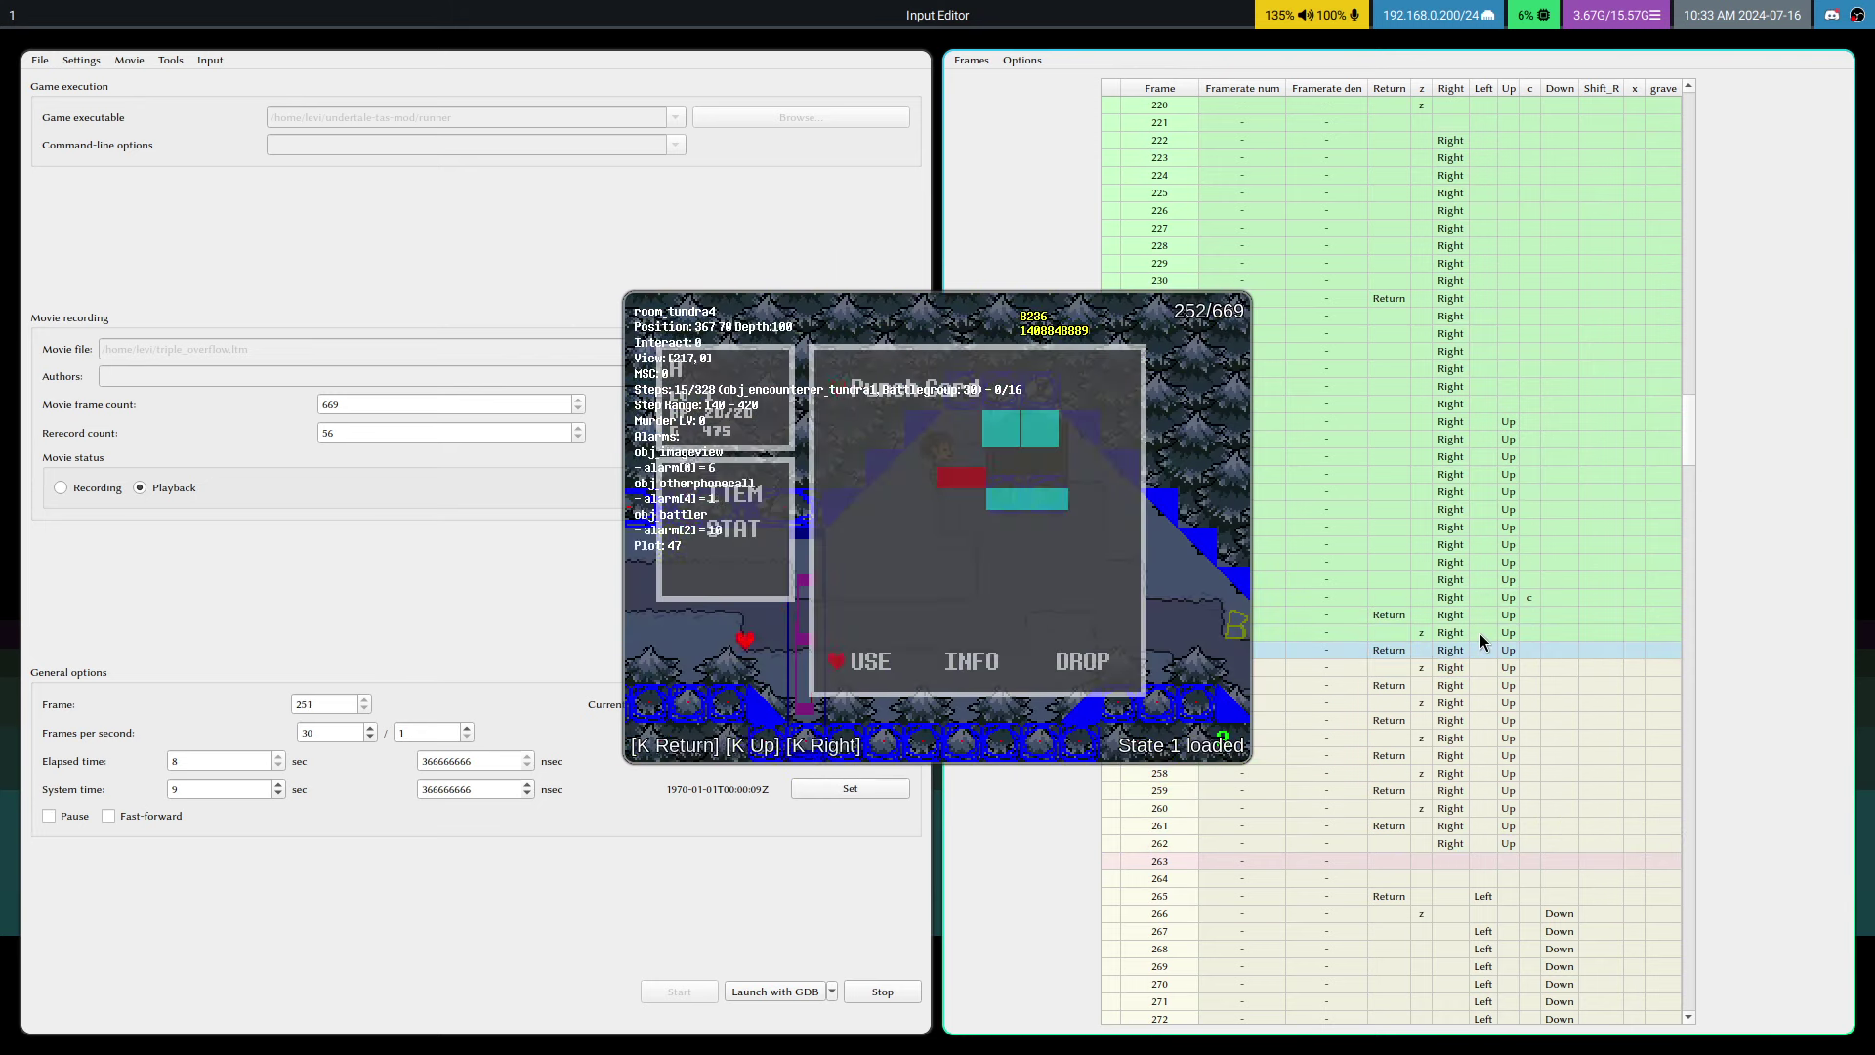
pyautogui.press('v')
pyautogui.press('v')
pyautogui.press('v')
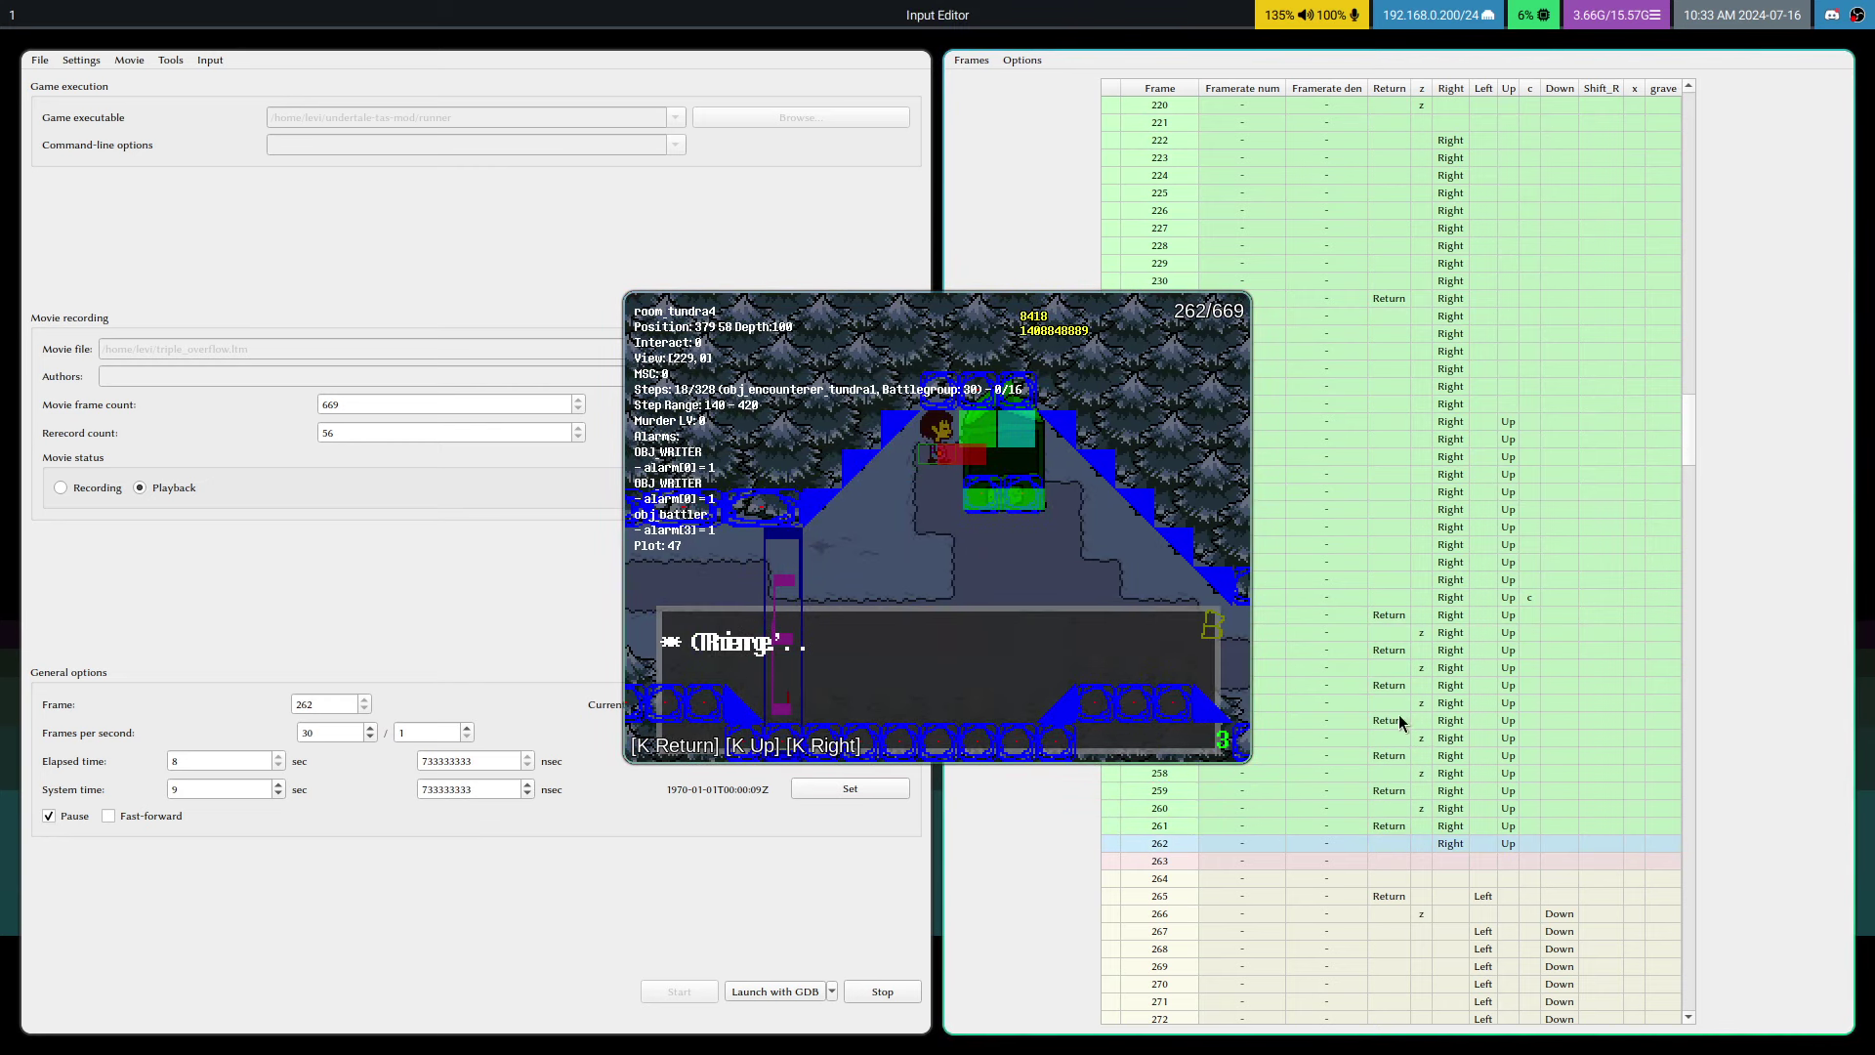
pyautogui.press('F1')
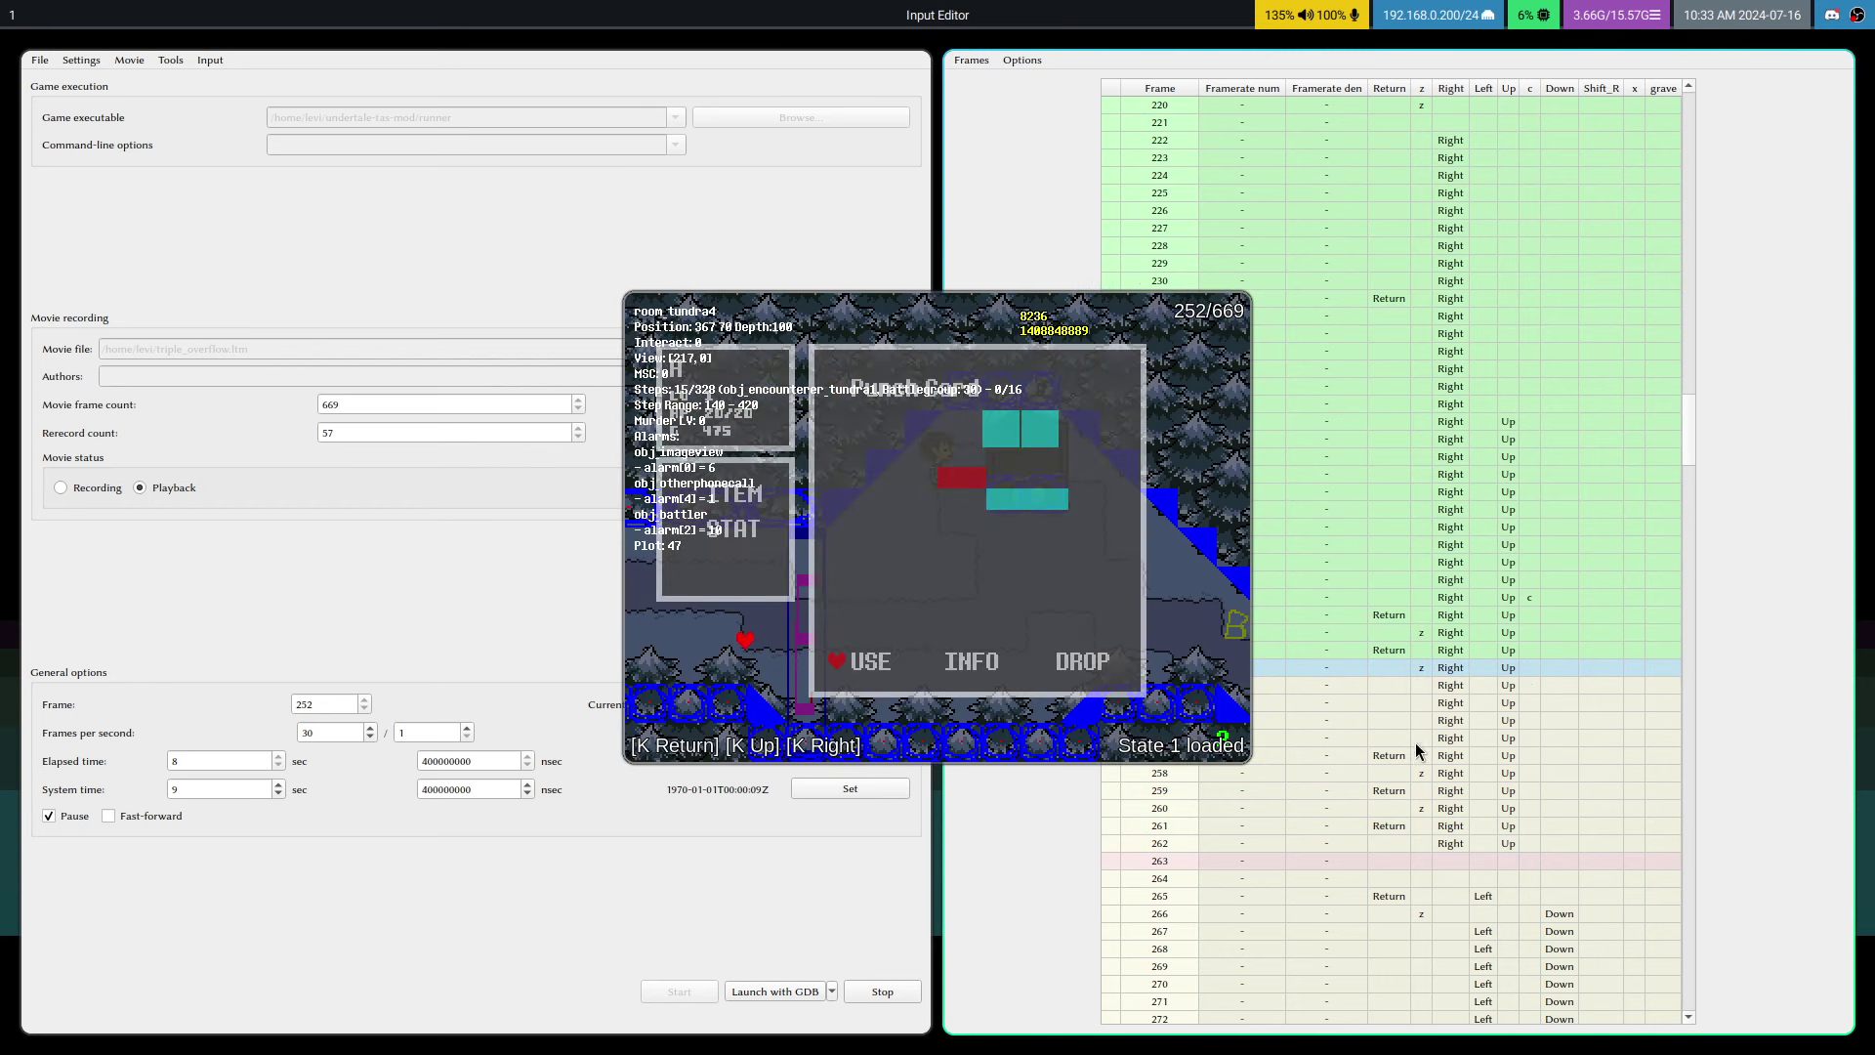
pyautogui.press('v')
pyautogui.press('v')
pyautogui.press('v')
pyautogui.press('v')
pyautogui.press('v')
pyautogui.press('v')
pyautogui.press('v')
pyautogui.press('v')
pyautogui.press('v')
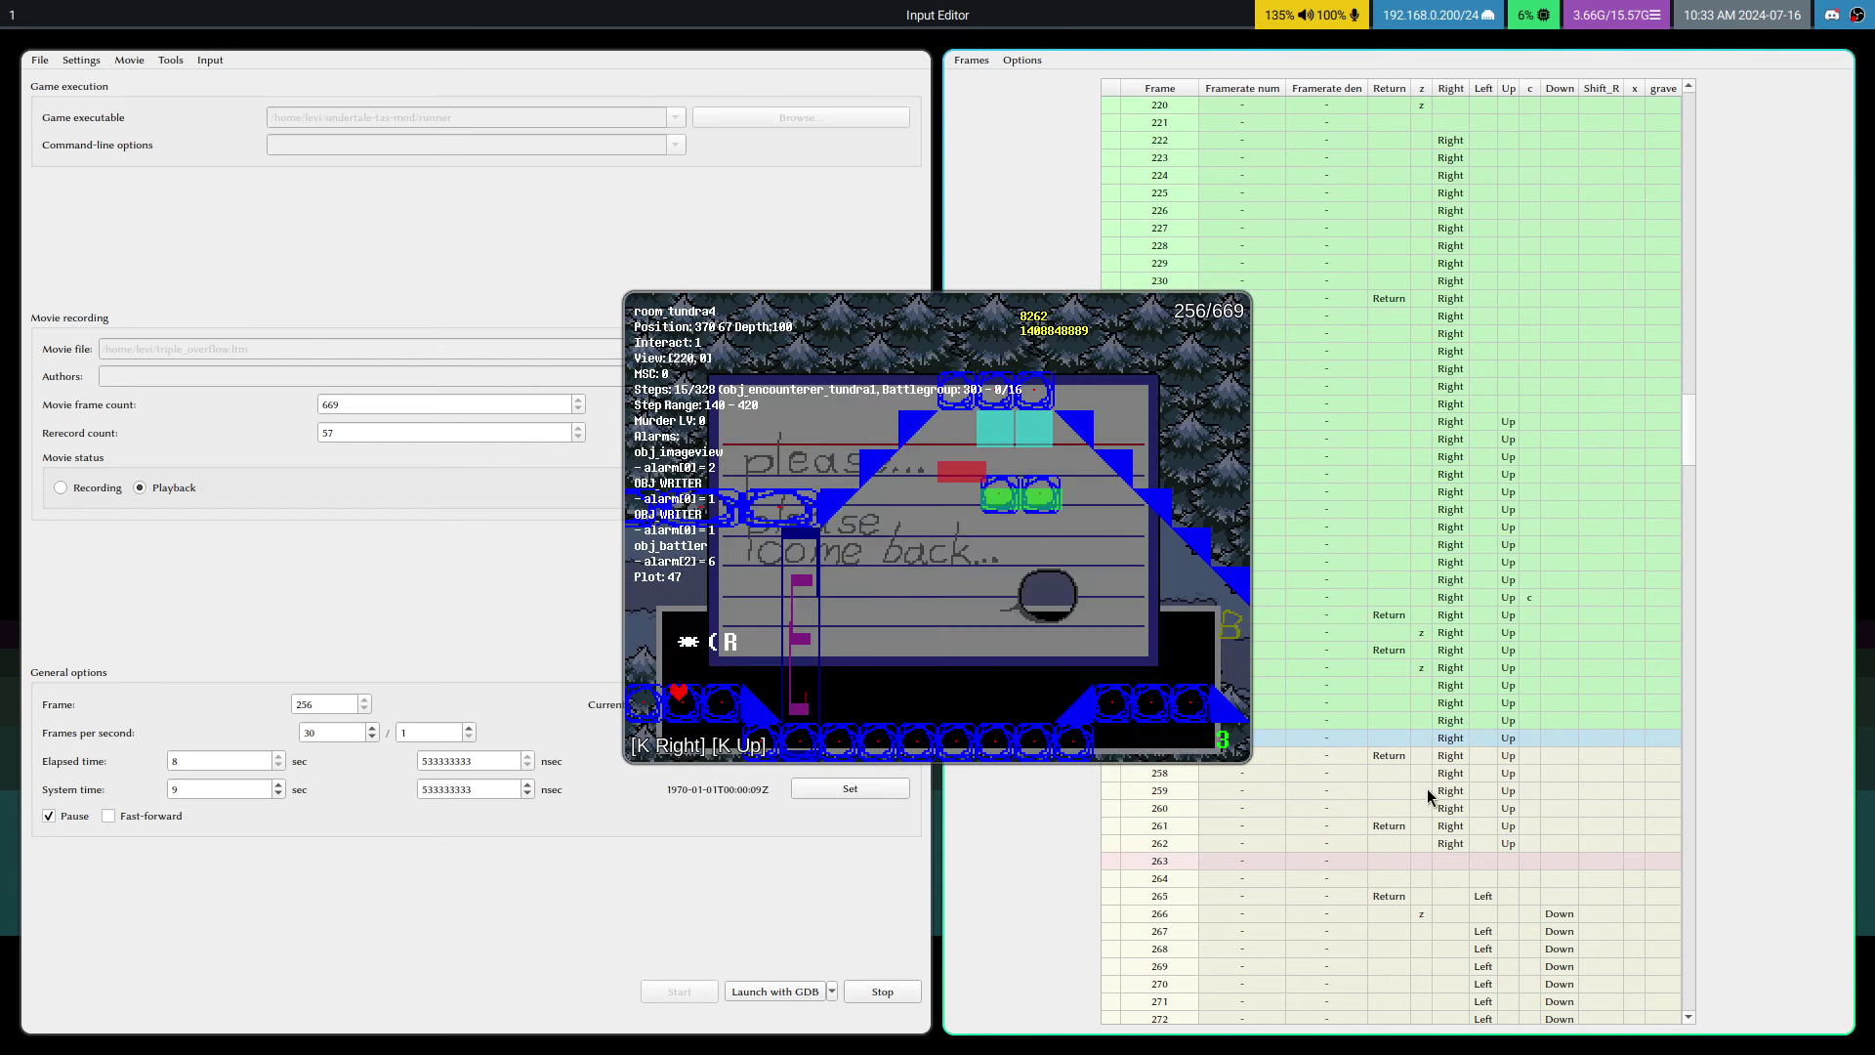
pyautogui.press('v')
pyautogui.press('v')
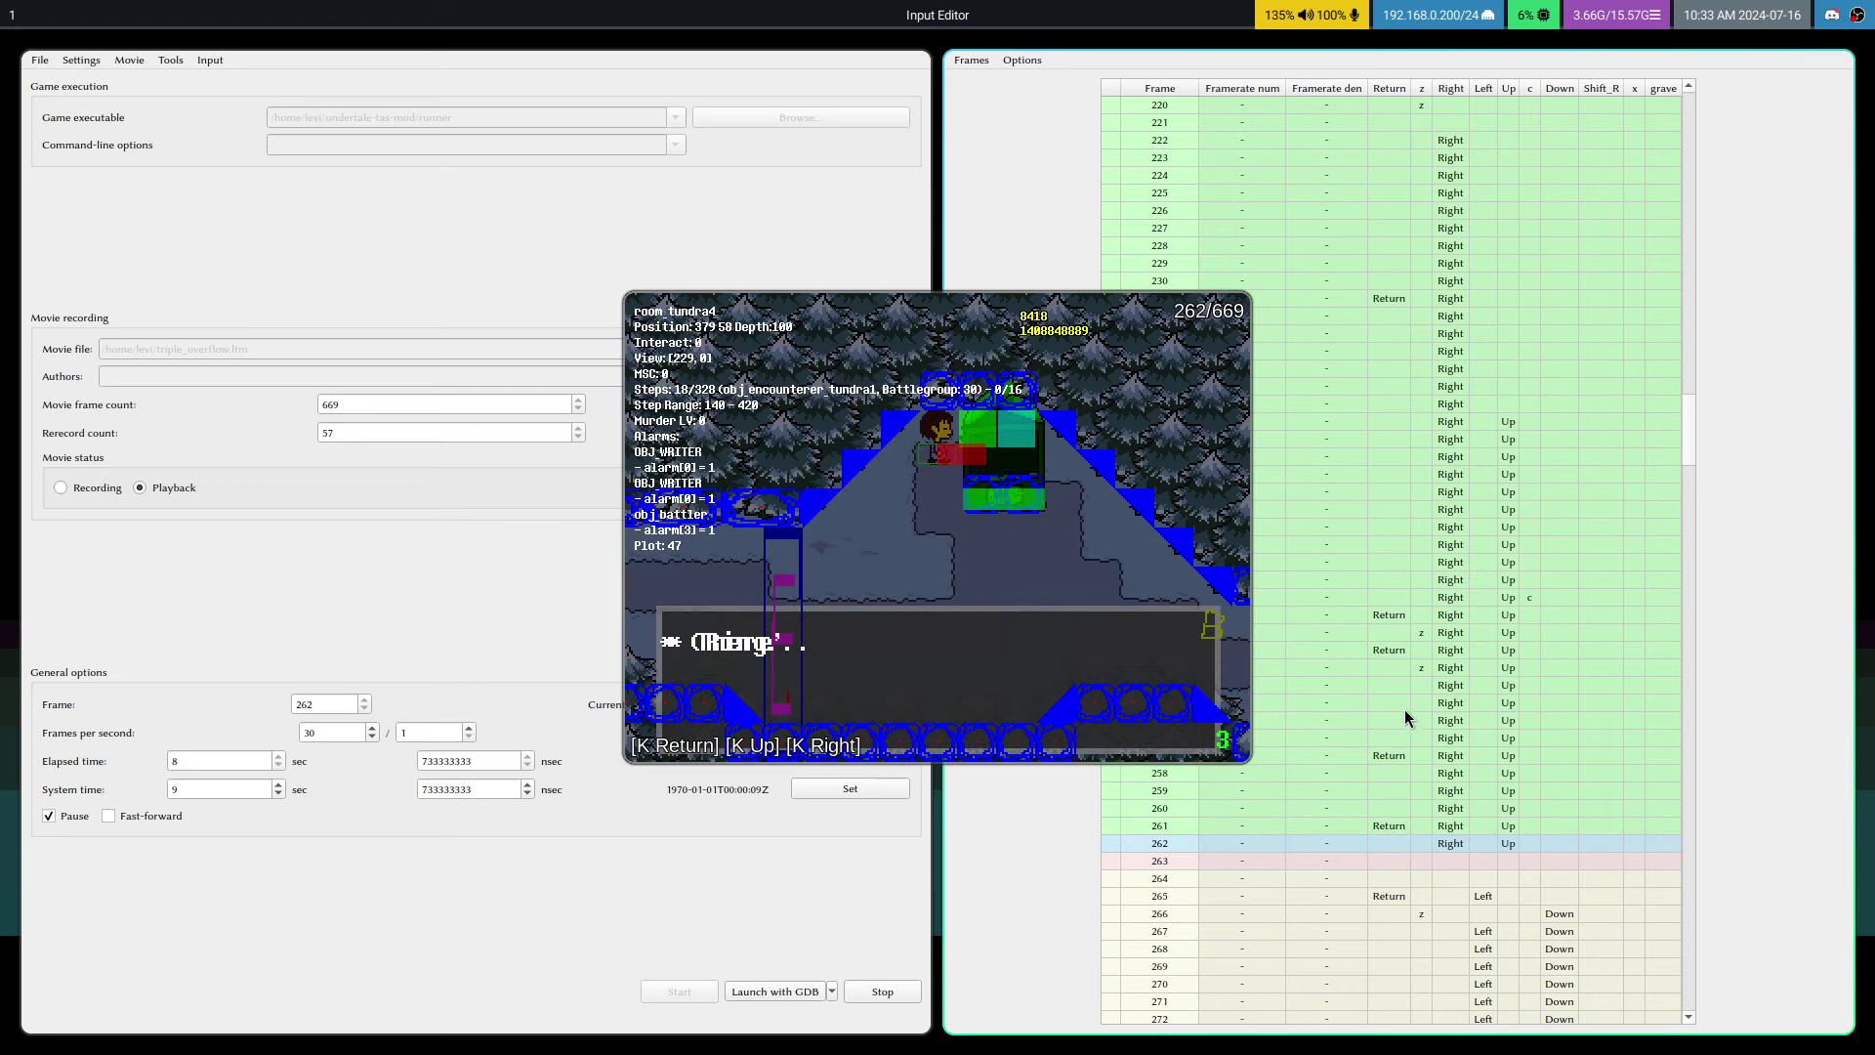
pyautogui.press('F1')
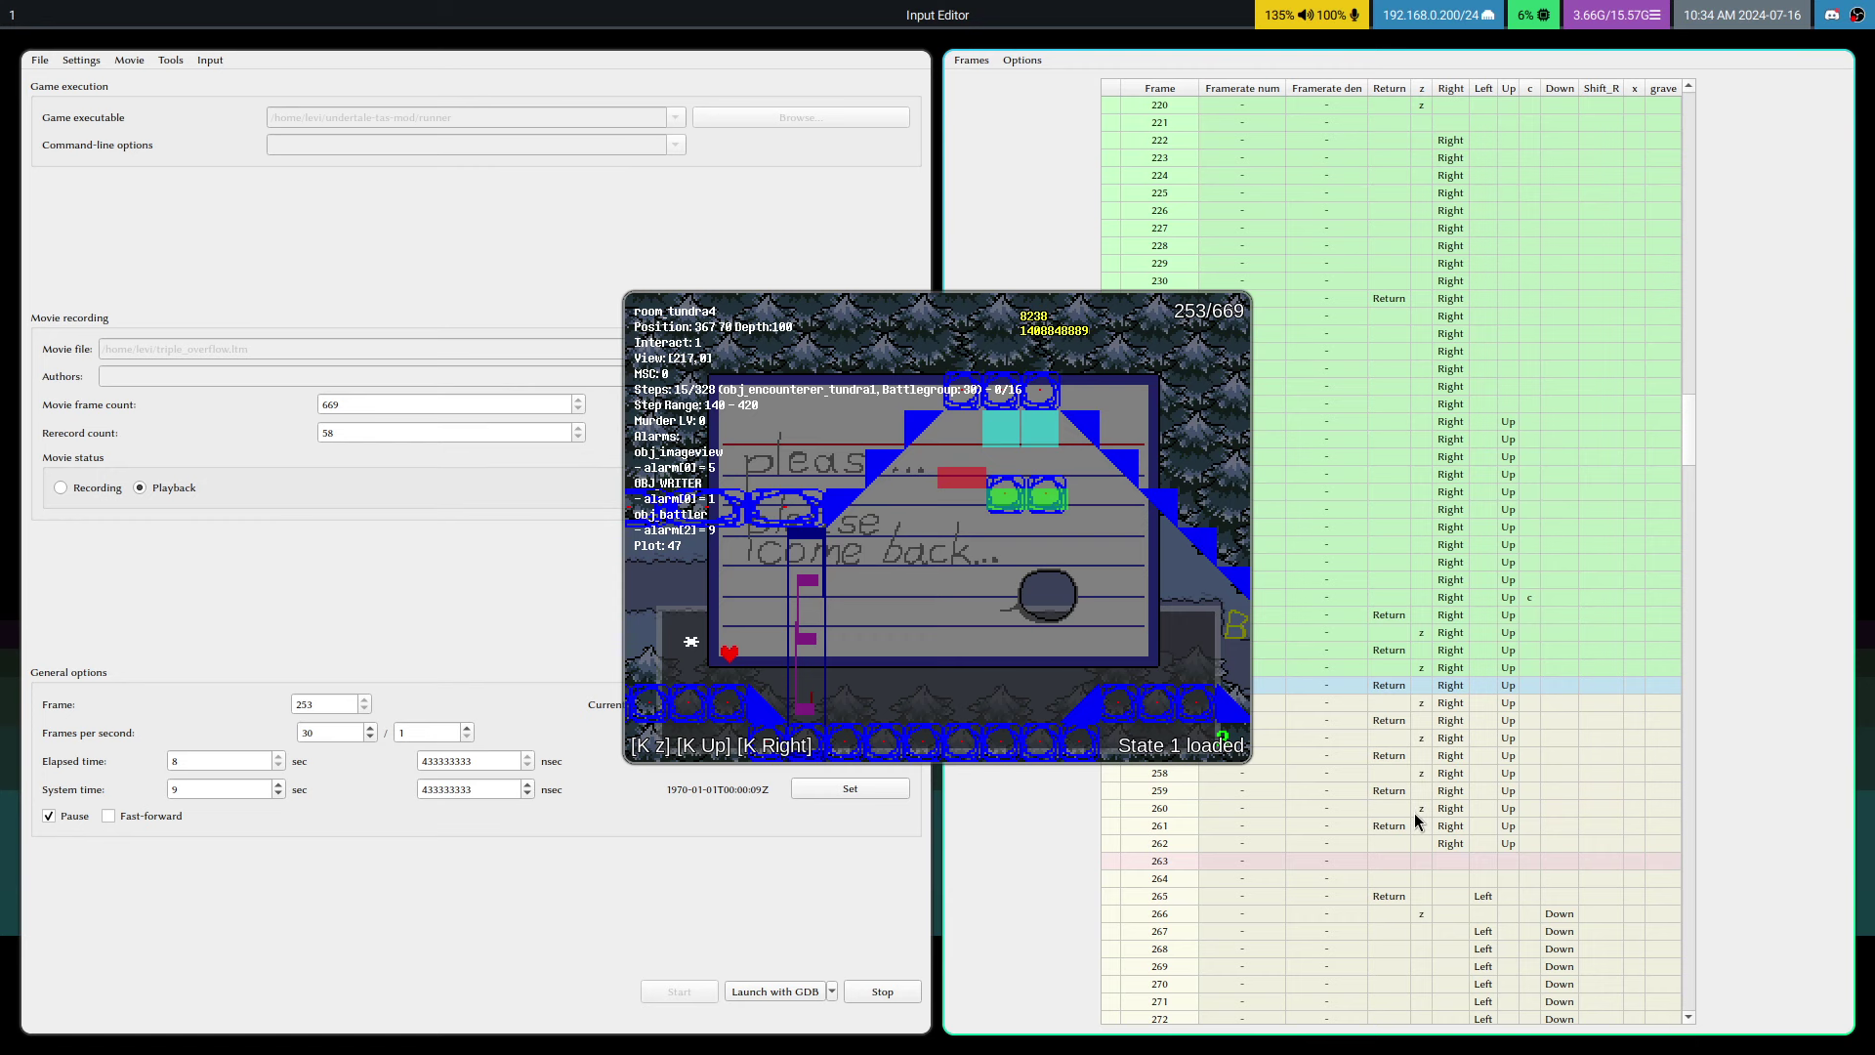
pyautogui.press('v')
pyautogui.press('v')
pyautogui.press('v')
pyautogui.press('v')
pyautogui.press('v')
pyautogui.press('v')
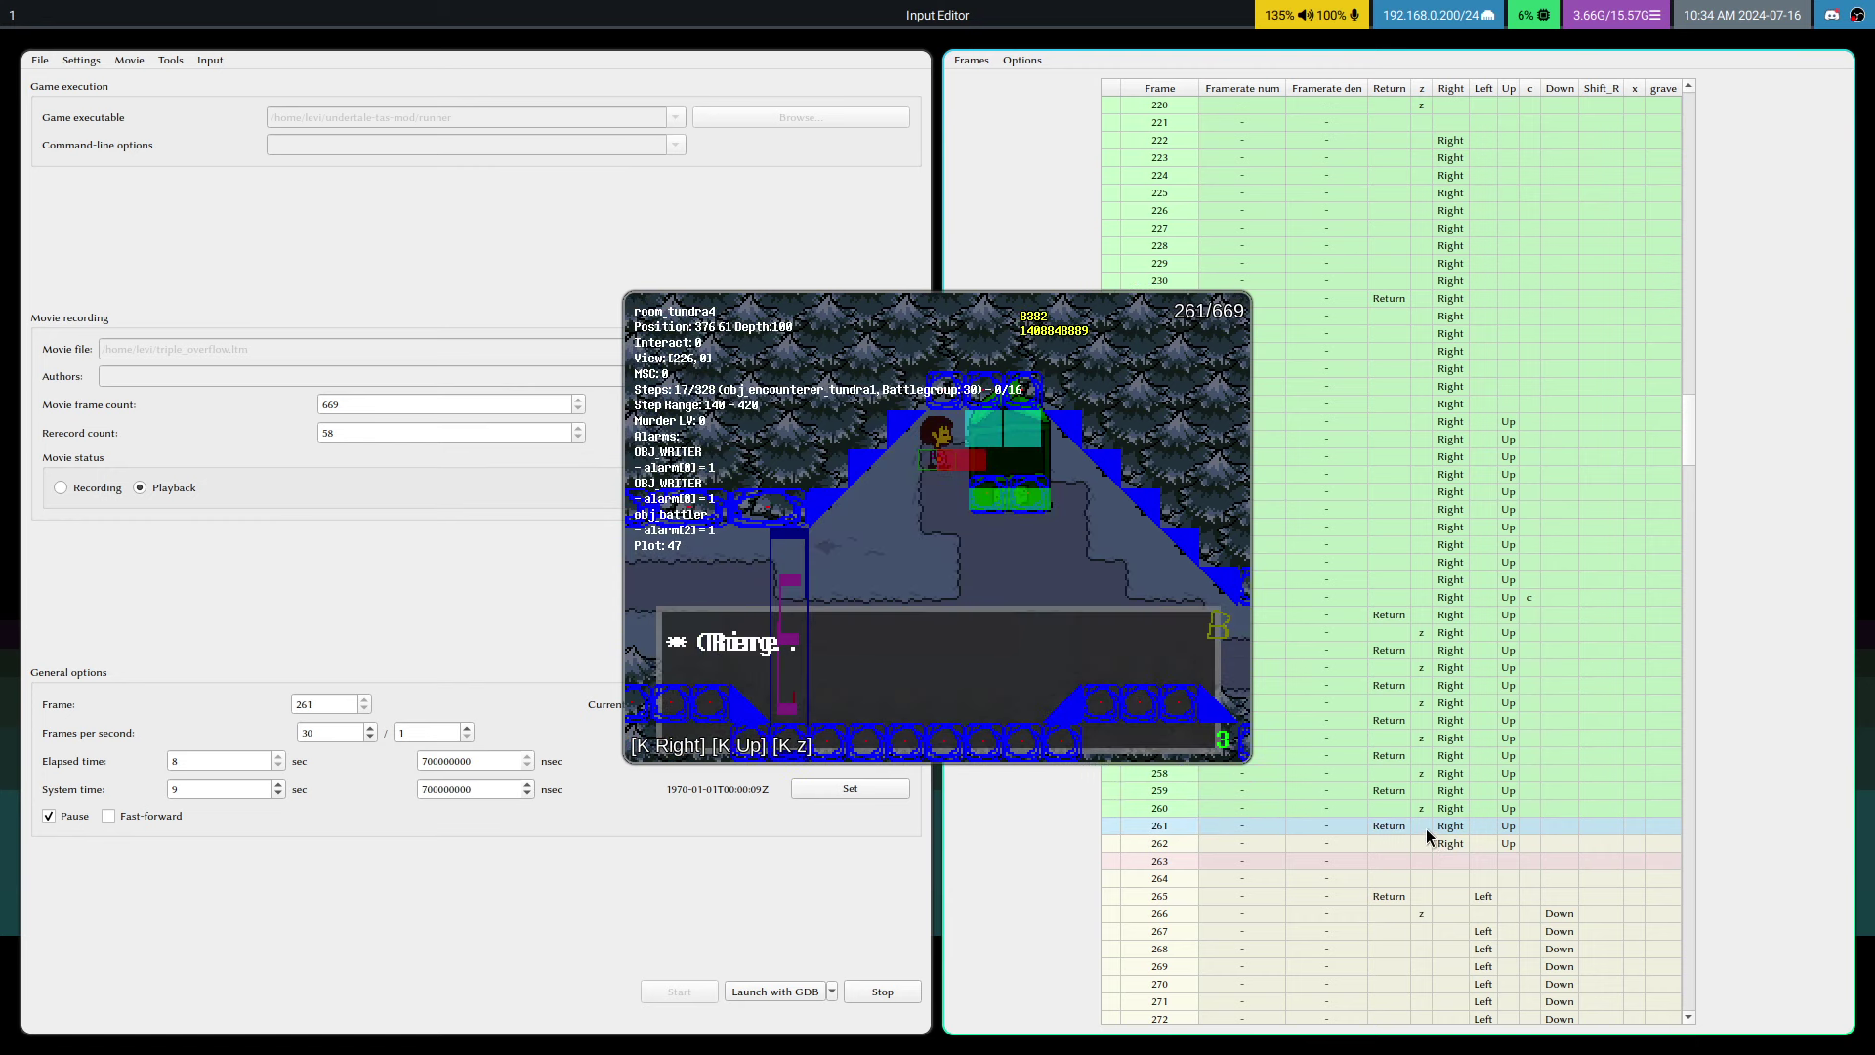
pyautogui.scroll(-6, 1414, 640)
pyautogui.scroll(5, 1412, 628)
pyautogui.scroll(-1, 1411, 612)
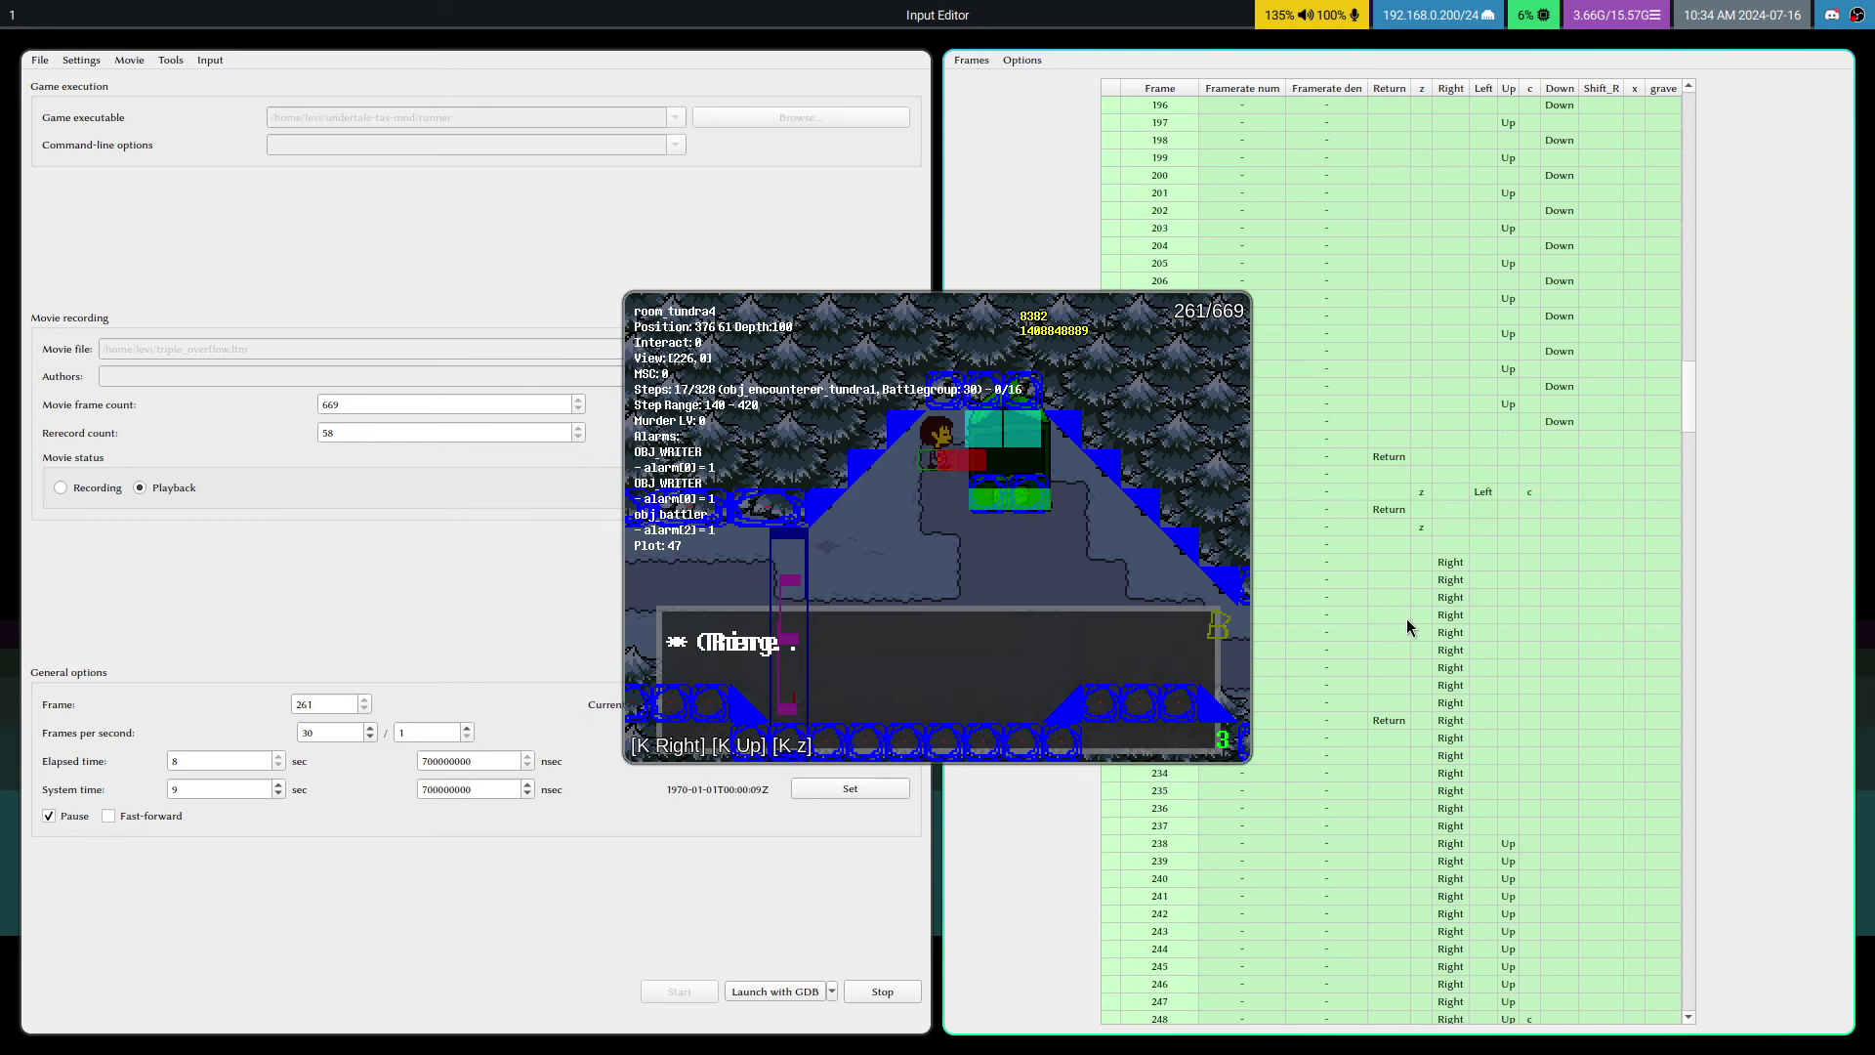
pyautogui.scroll(3, 1410, 625)
pyautogui.scroll(-5, 1410, 620)
# - Retry again from state 1, stepping to frames 260 and 258
pyautogui.press('F1')
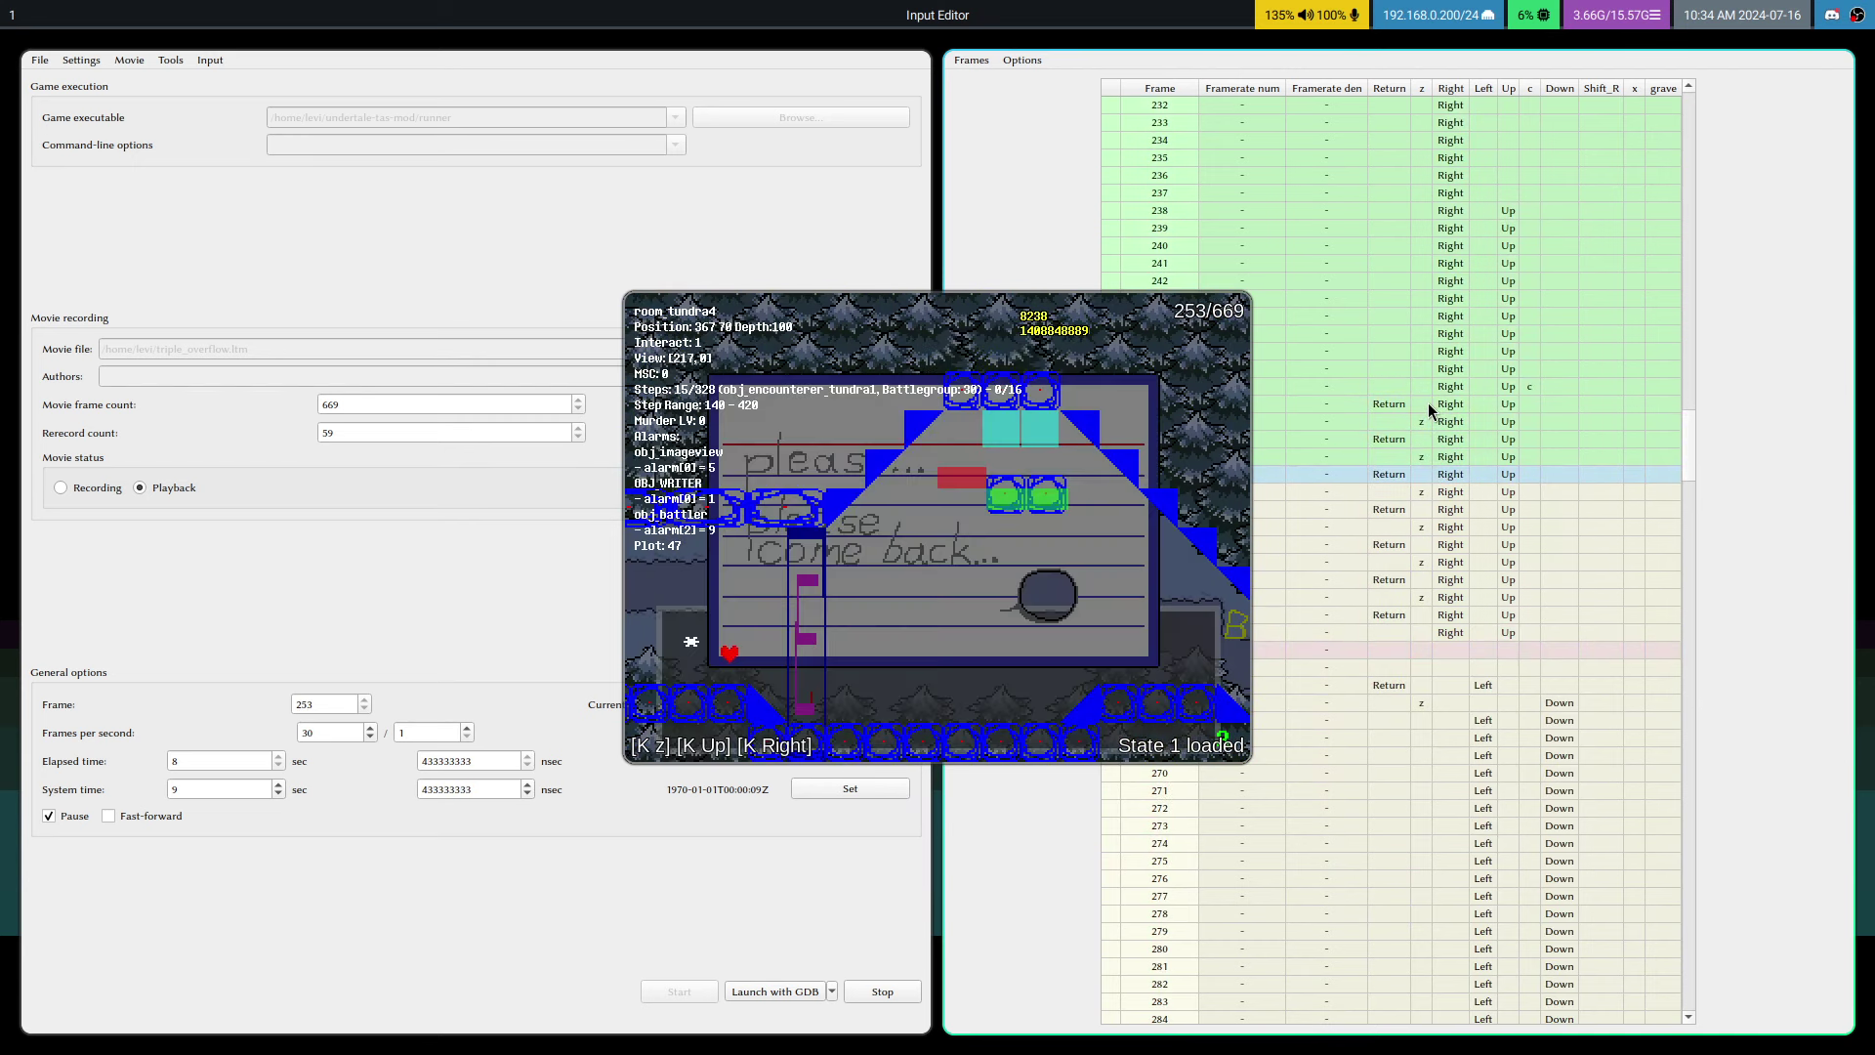
pyautogui.press('v')
pyautogui.press('v')
pyautogui.press('v')
pyautogui.press('v')
pyautogui.press('v')
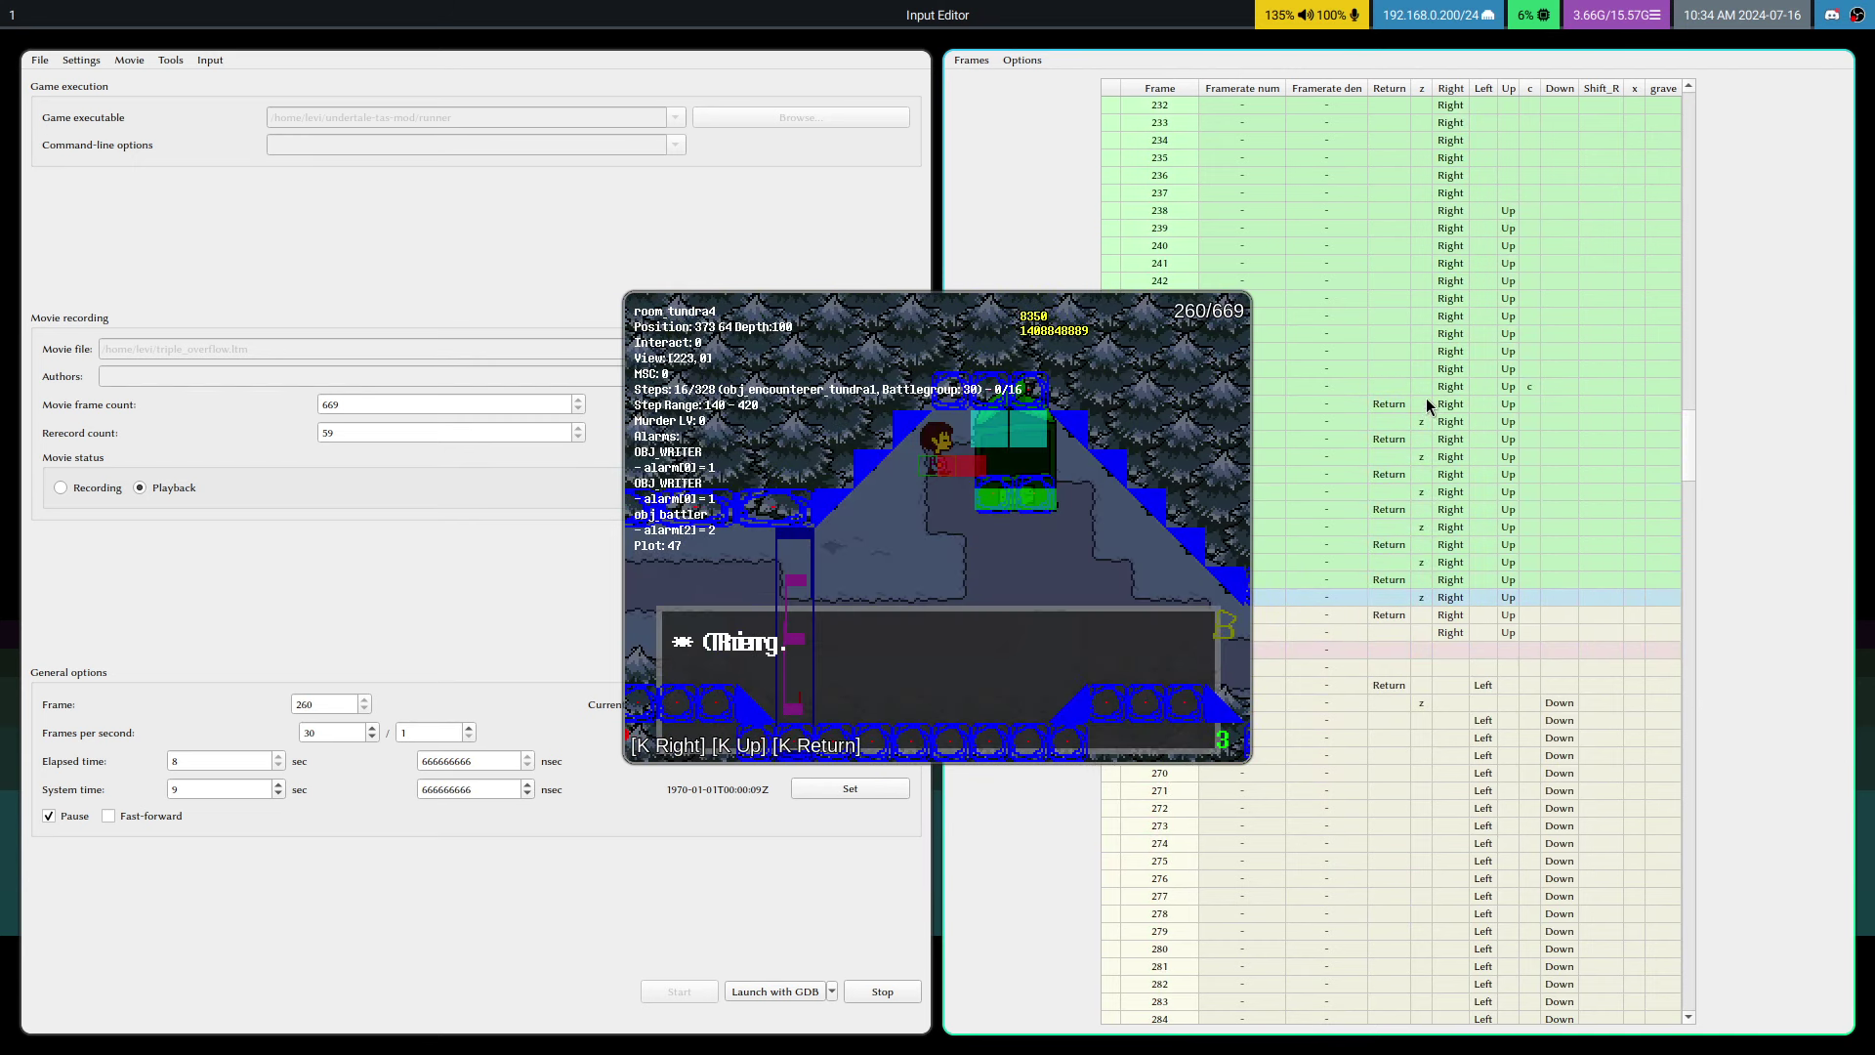
pyautogui.press('F1')
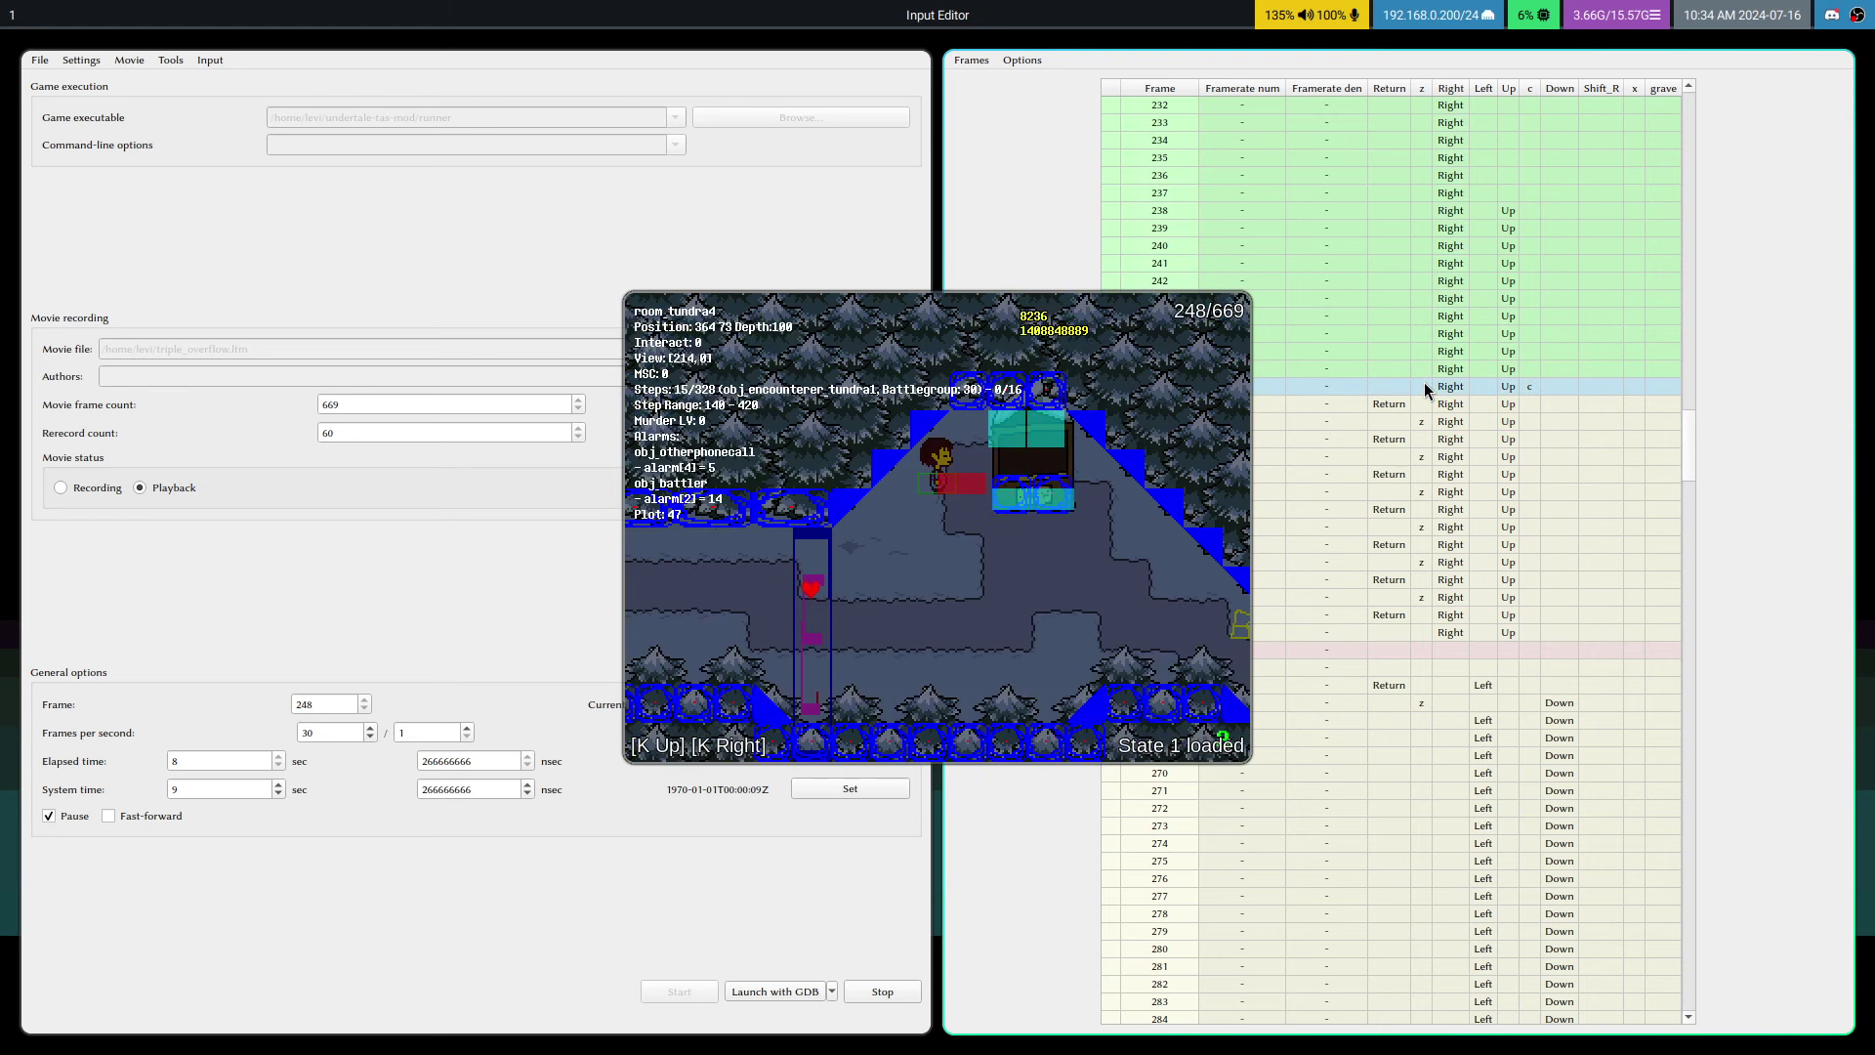
pyautogui.press('v')
pyautogui.press('v')
pyautogui.press('v')
pyautogui.press('v')
pyautogui.press('v')
pyautogui.press('v')
pyautogui.press('v')
pyautogui.press('v')
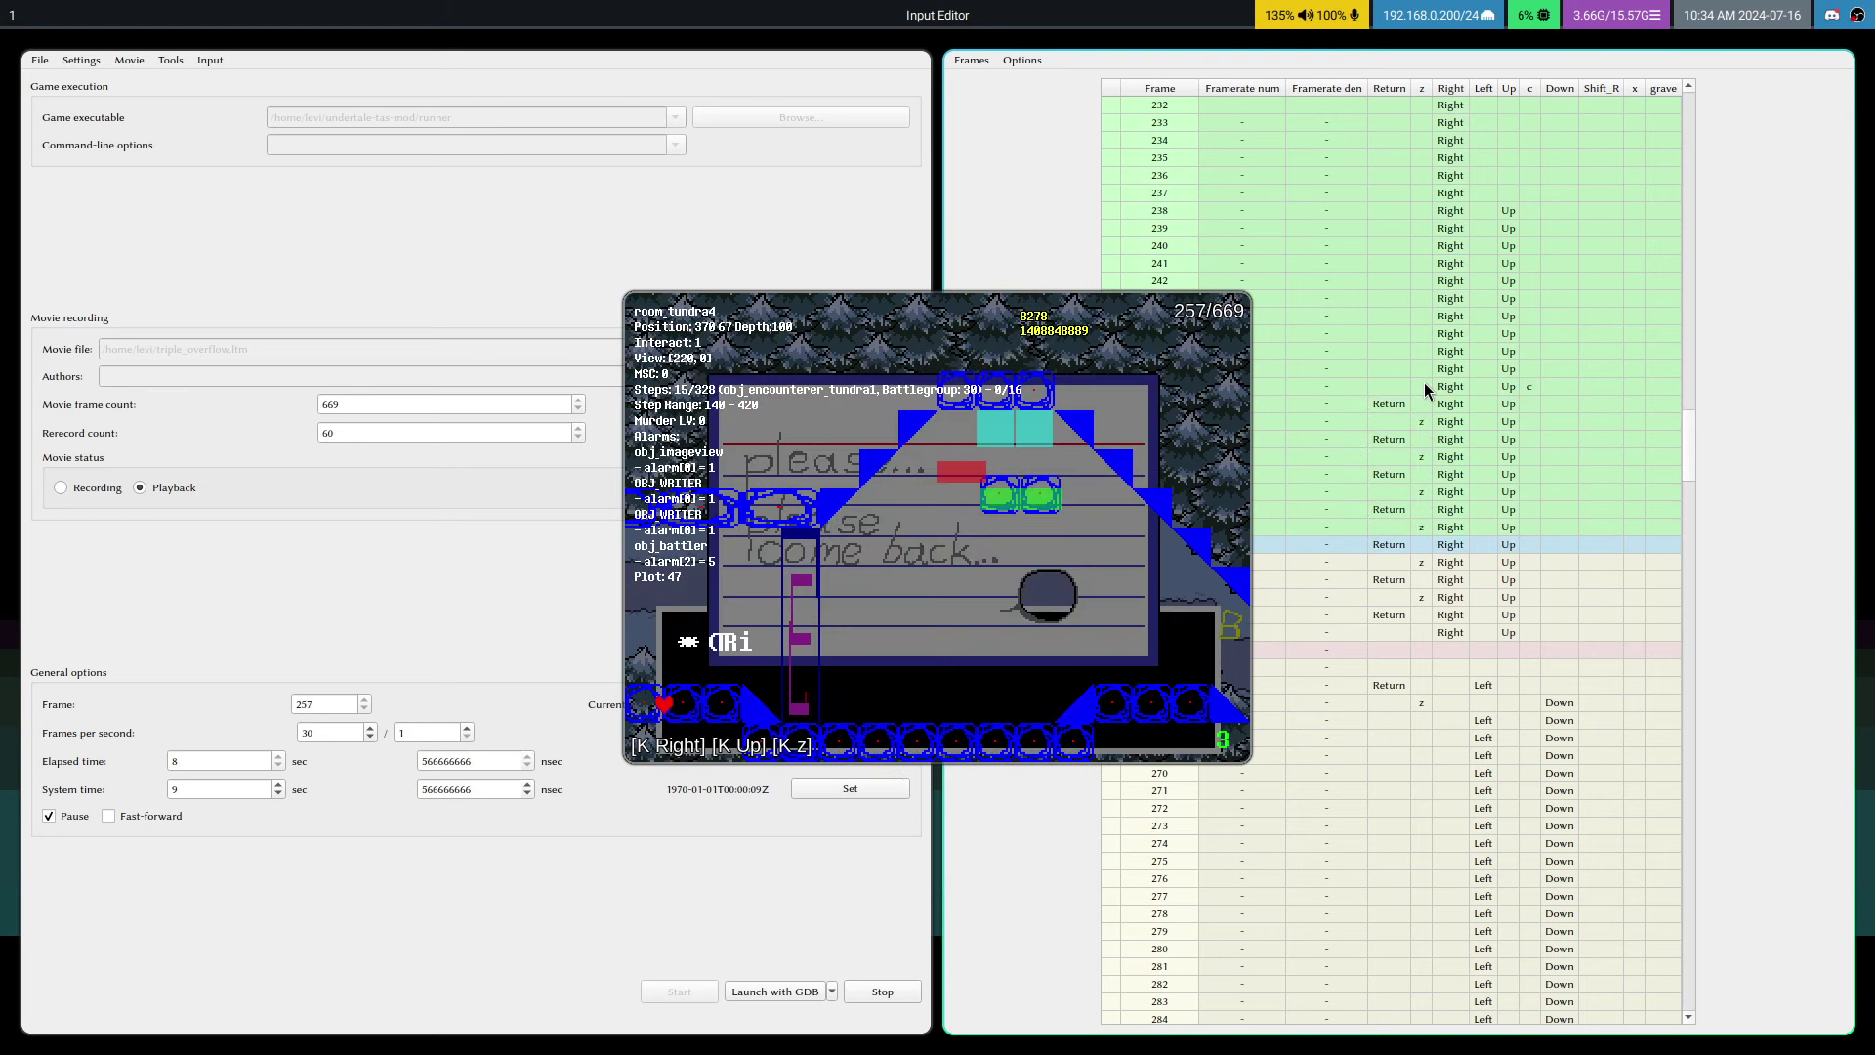
pyautogui.press('v')
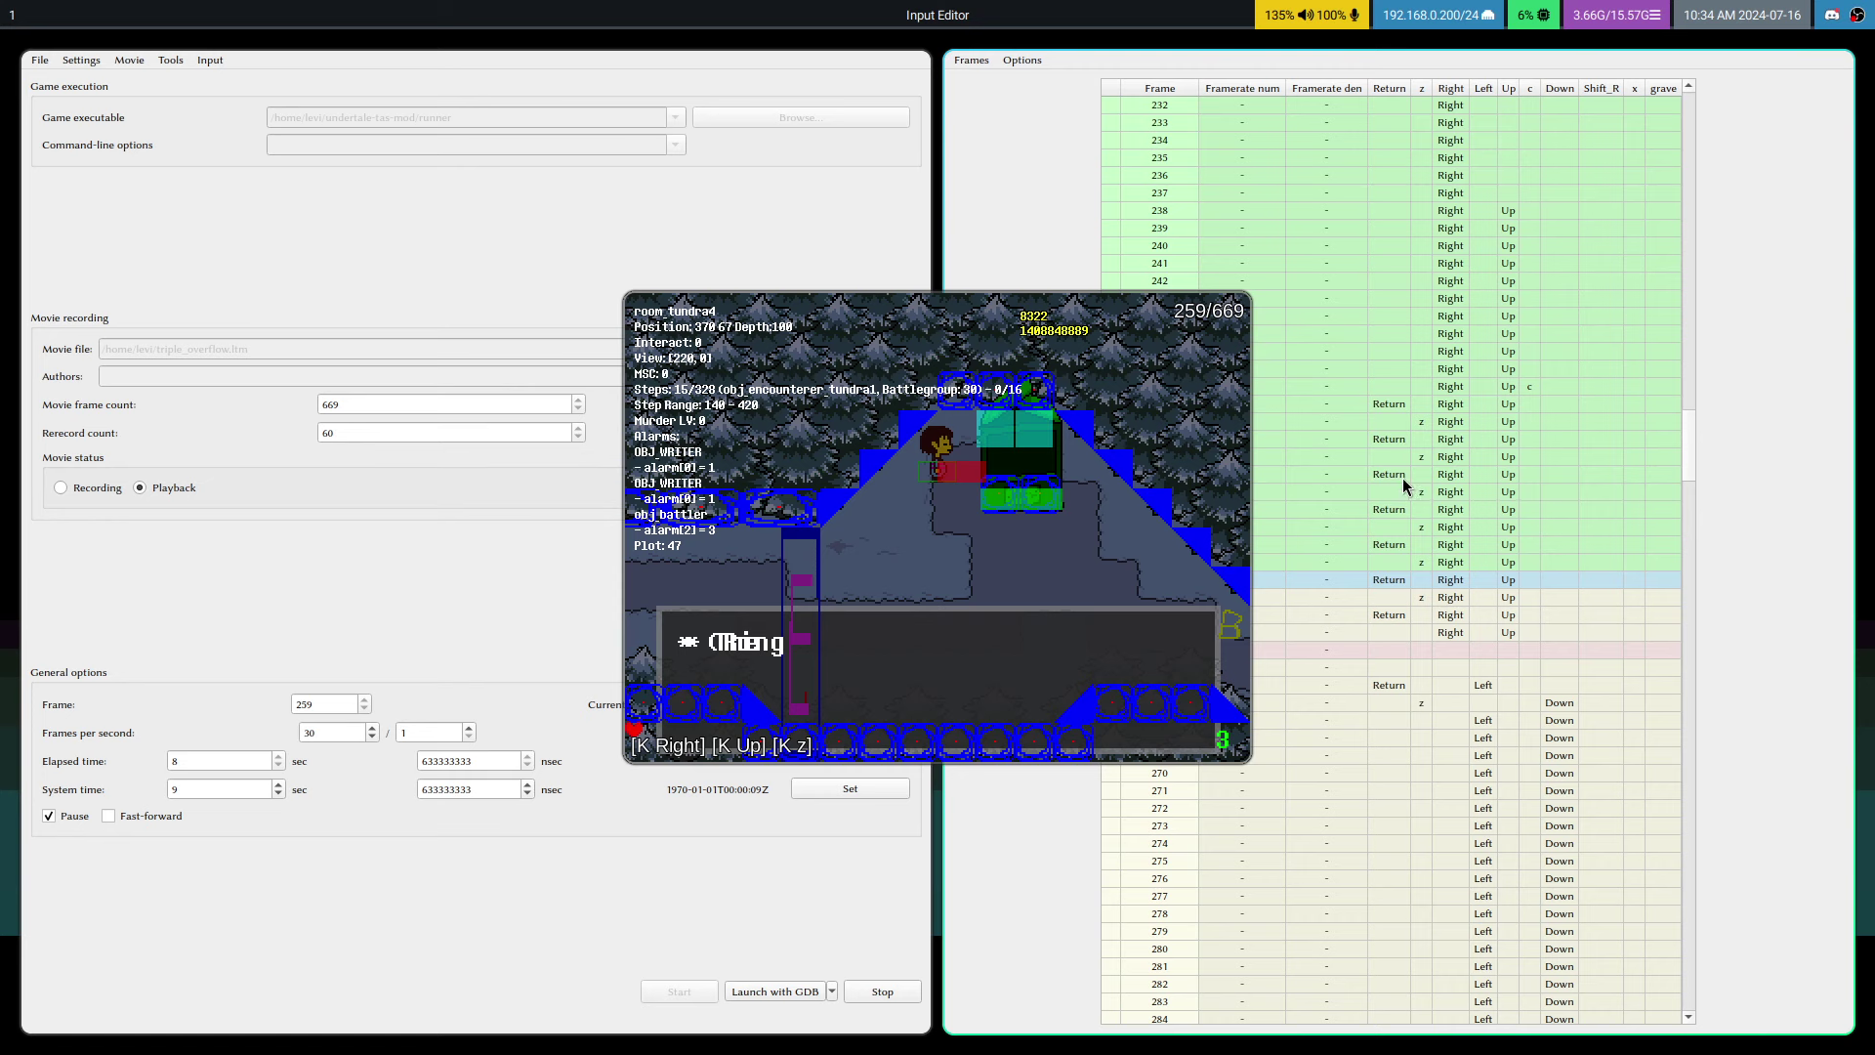
pyautogui.press('F1')
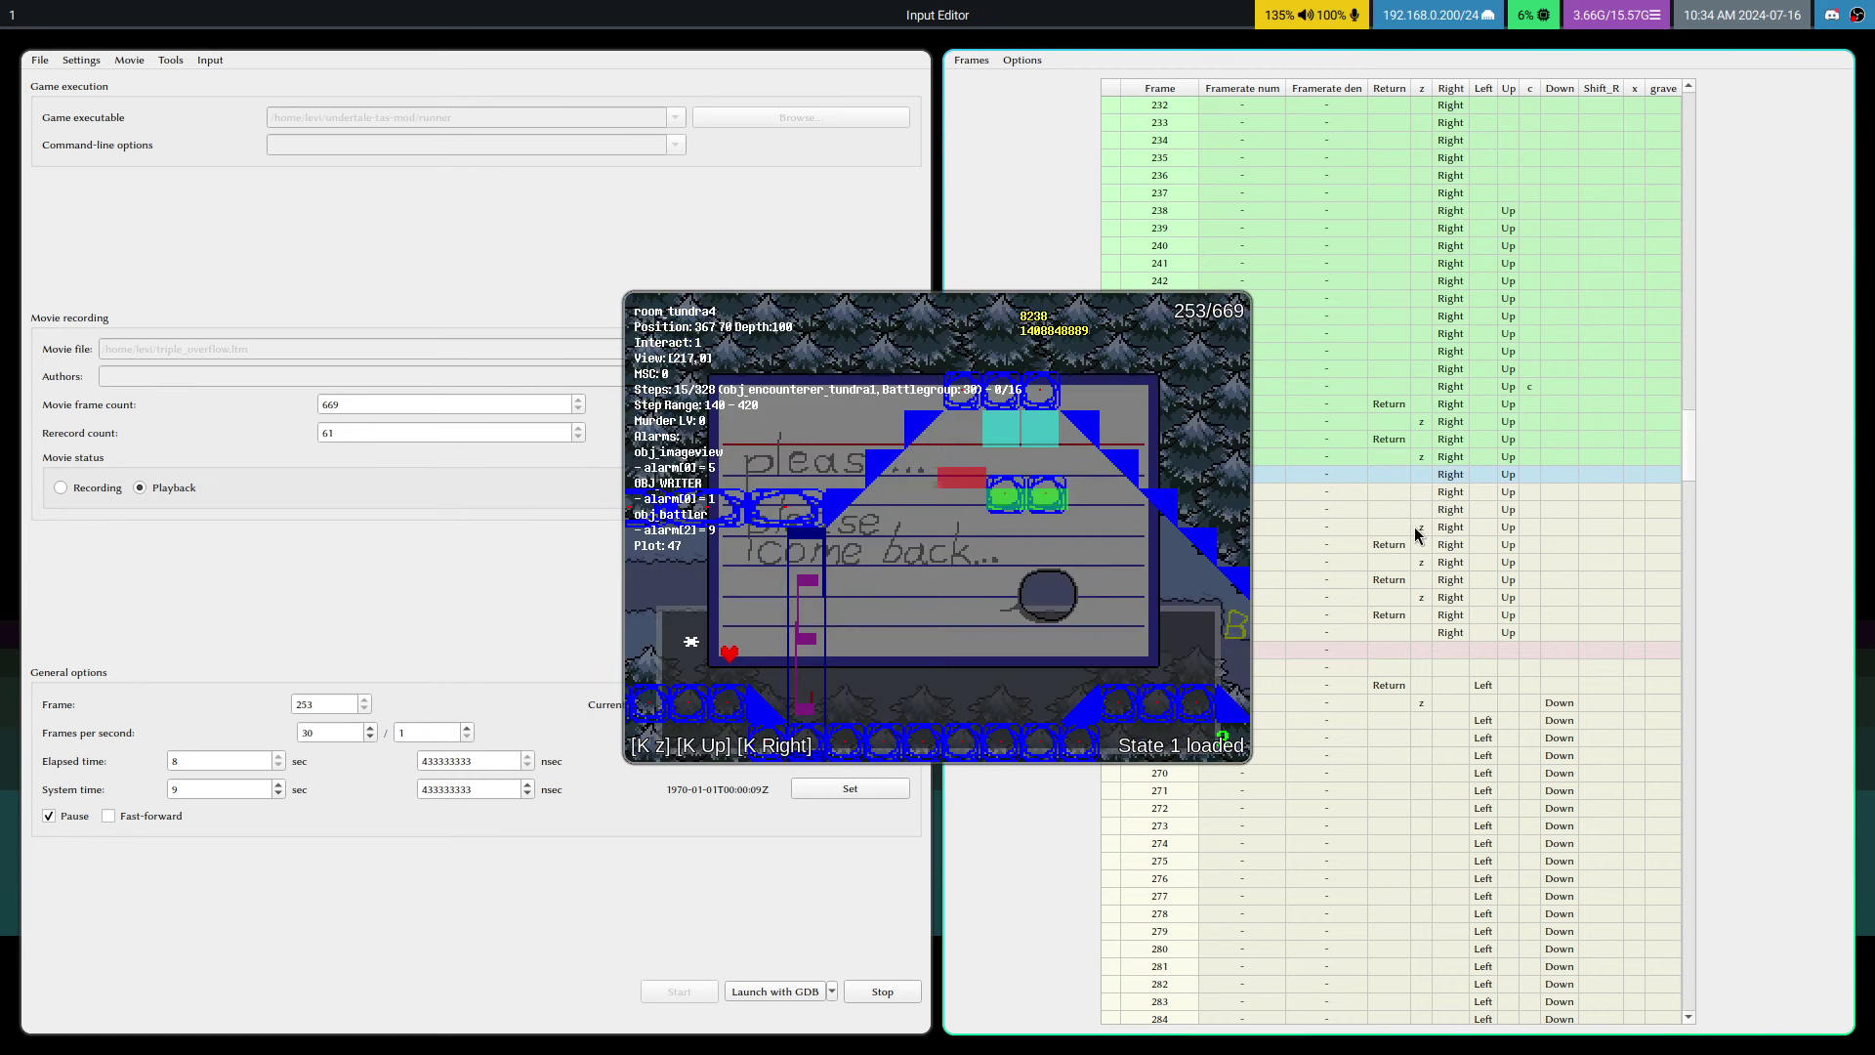
# - Clear the z and Return inputs in the frame-260 row and reload state 1 to test
pyautogui.click(1428, 568)
pyautogui.click(1381, 578)
pyautogui.click(1414, 594)
pyautogui.click(1403, 594)
pyautogui.press('v')
pyautogui.press('v')
pyautogui.press('v')
pyautogui.press('v')
pyautogui.press('v')
pyautogui.press('v')
pyautogui.press('v')
pyautogui.press('v')
pyautogui.press('v')
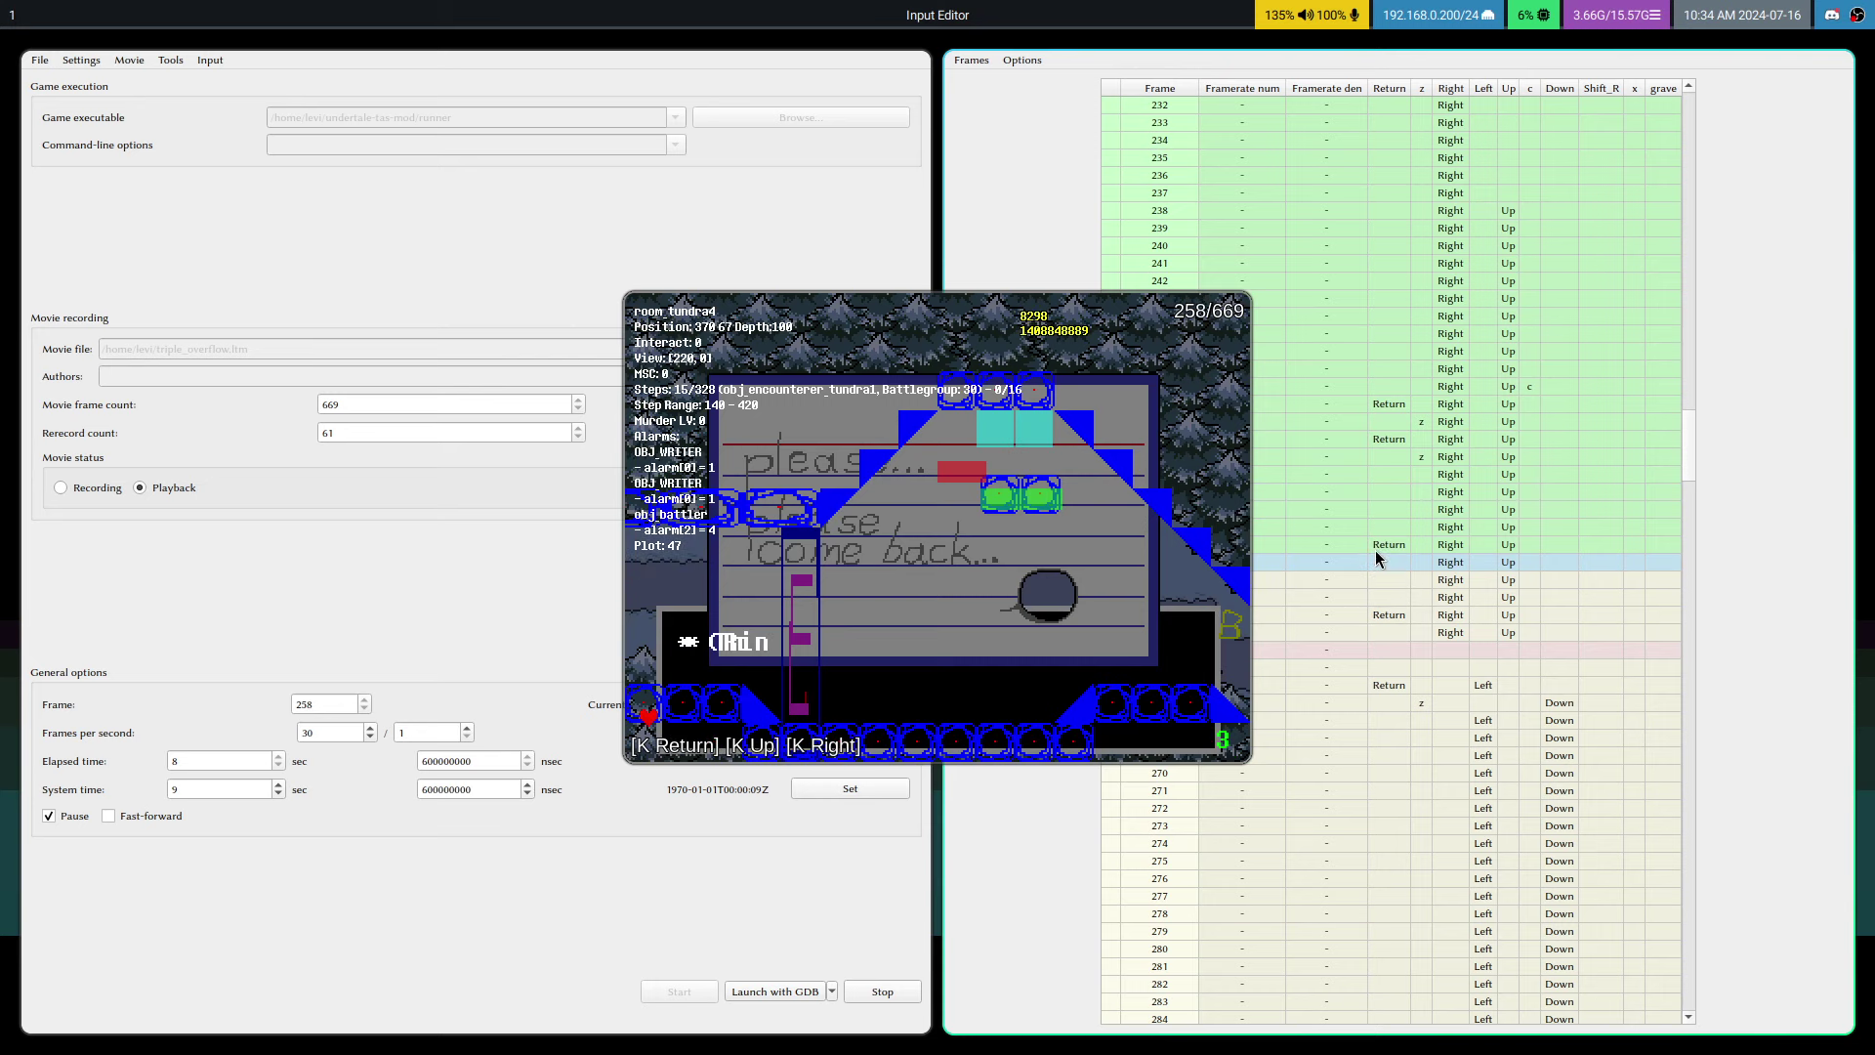
pyautogui.press('F1')
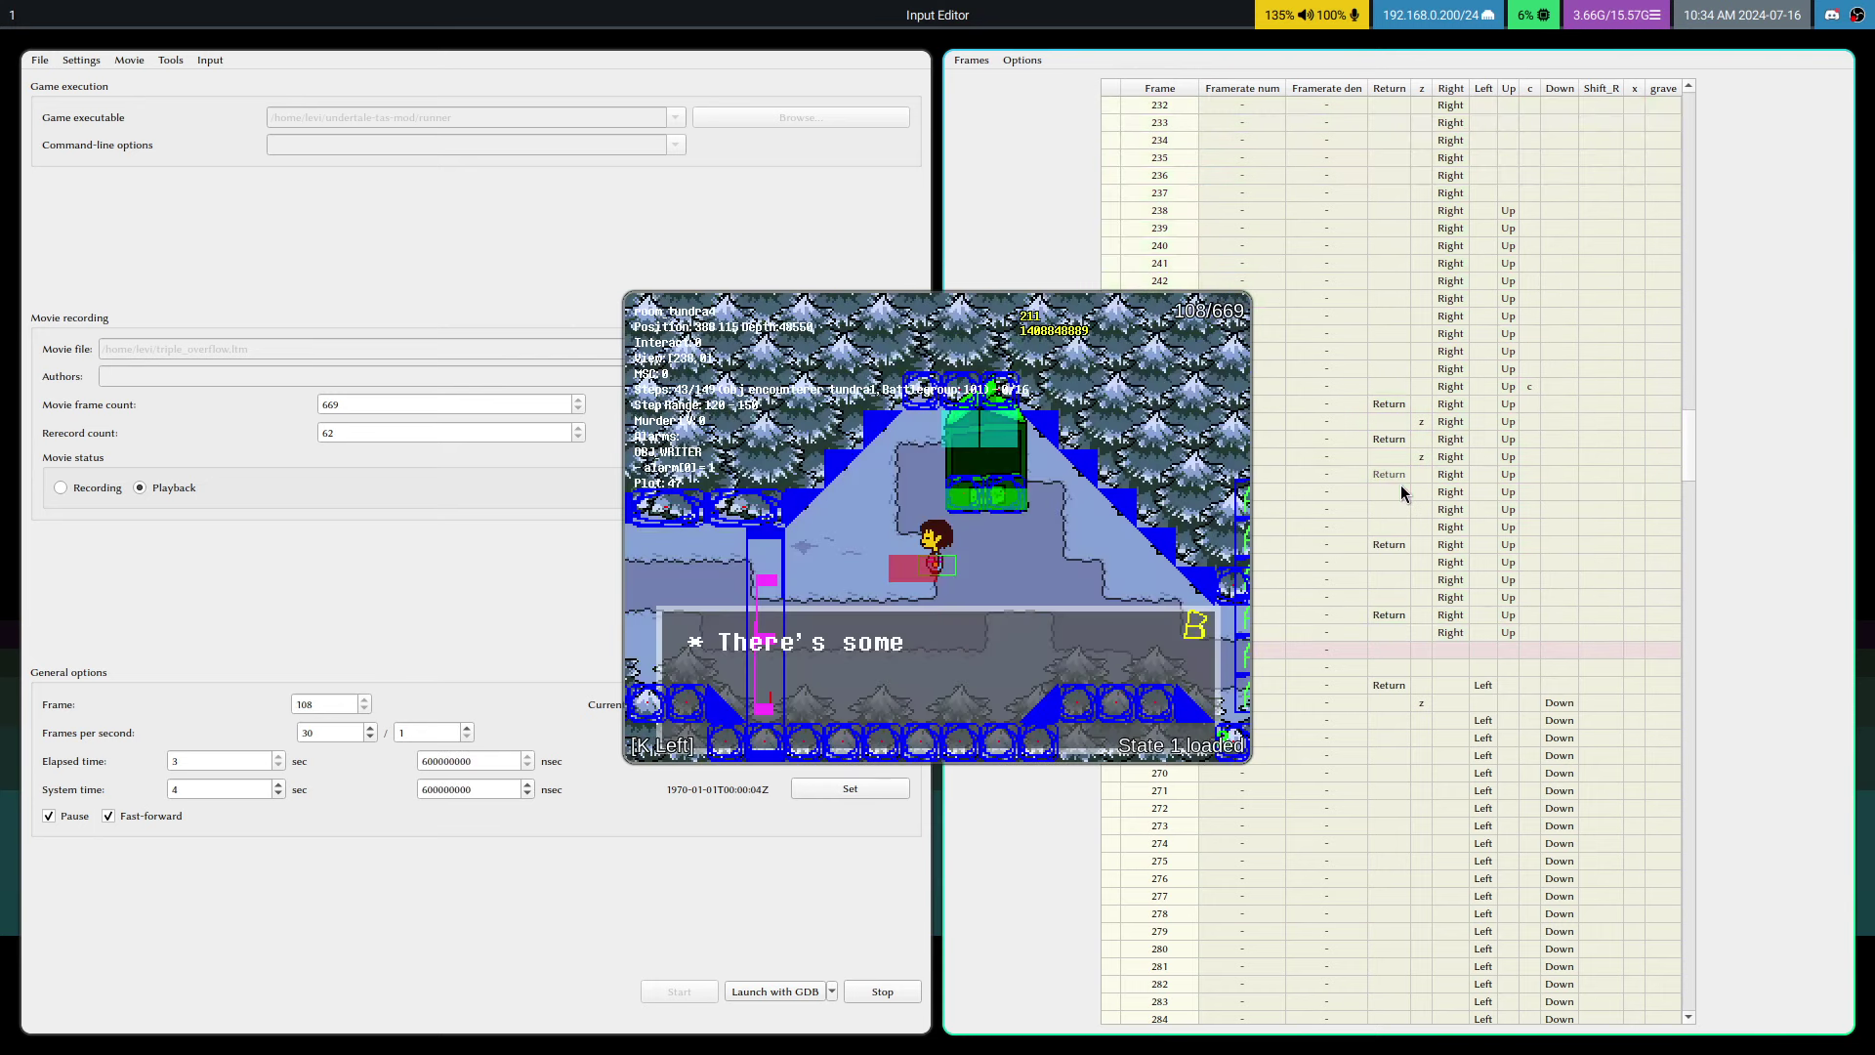
# - Advance into the battle, pause in room_tundra4, save state 1, and resume playback
pyautogui.press('v')
pyautogui.press('v')
pyautogui.press('v')
pyautogui.press('v')
pyautogui.press('v')
pyautogui.press('v')
pyautogui.press('v')
pyautogui.press('v')
pyautogui.press('v')
pyautogui.press('v')
pyautogui.press('v')
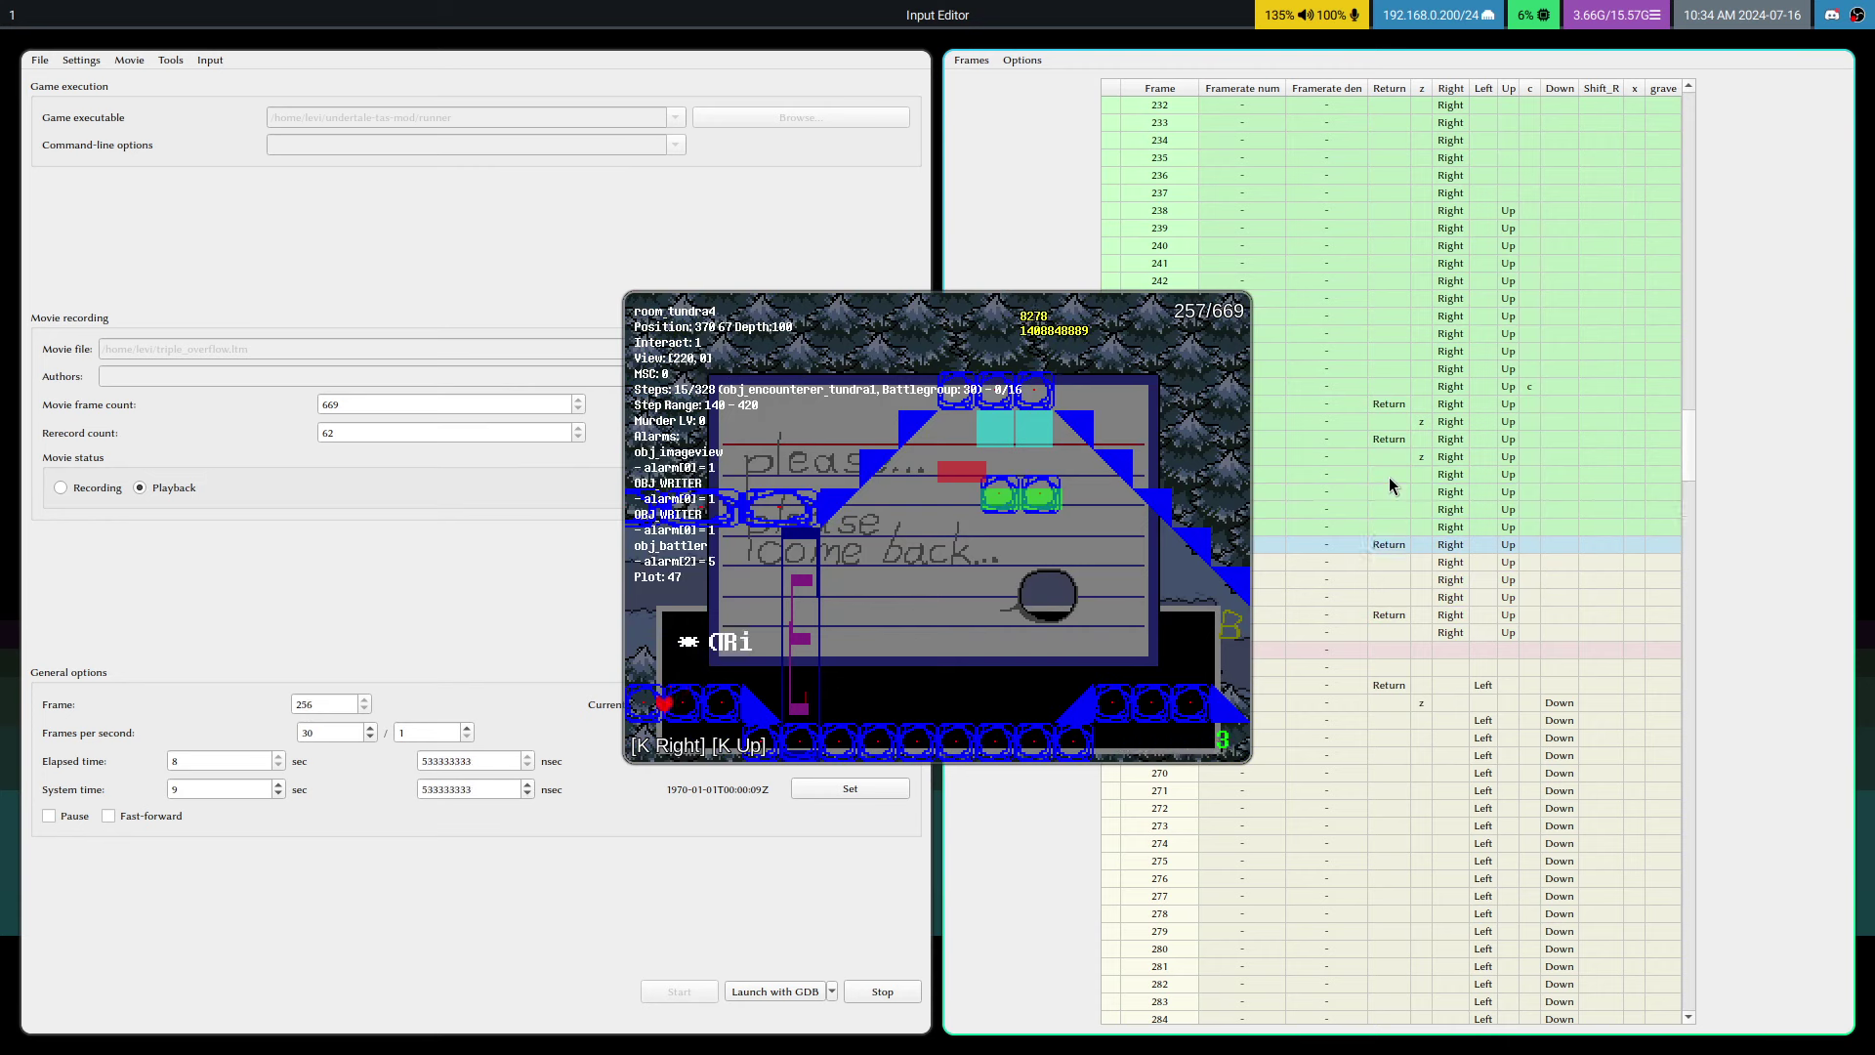
pyautogui.press('Pause')
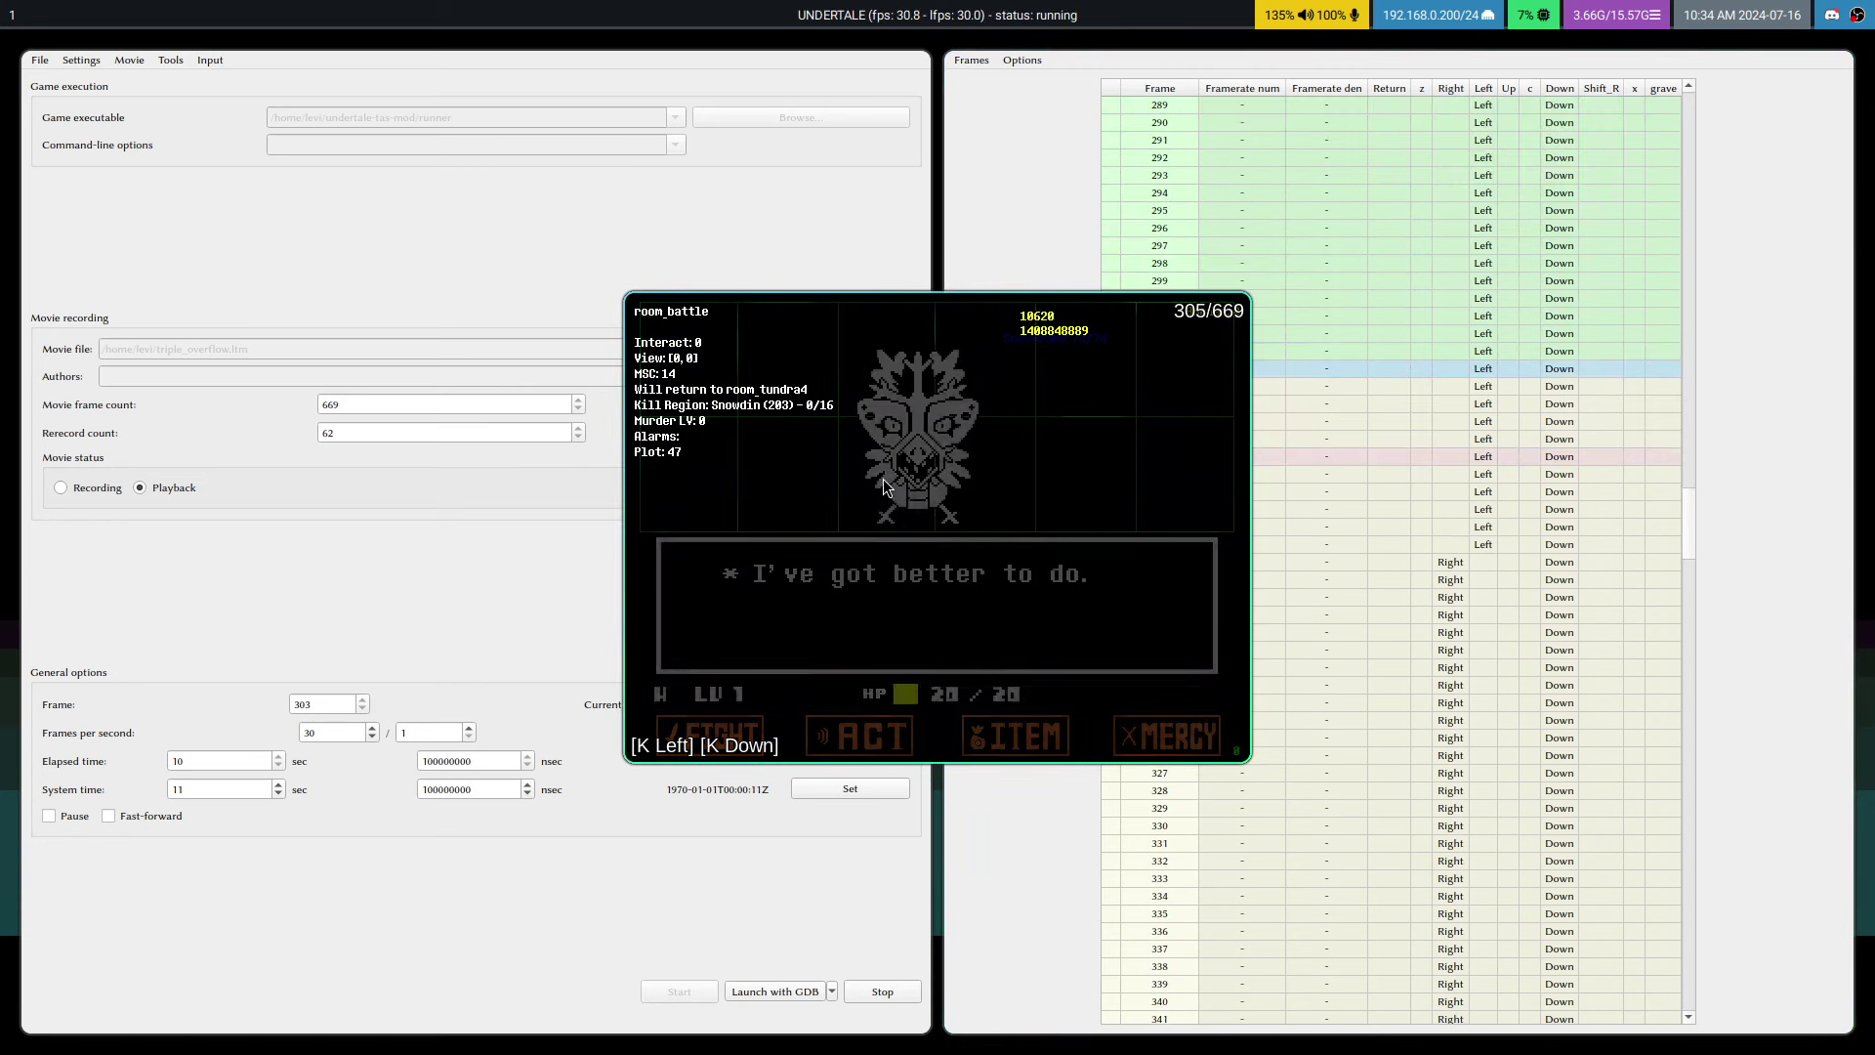
pyautogui.press('Pause')
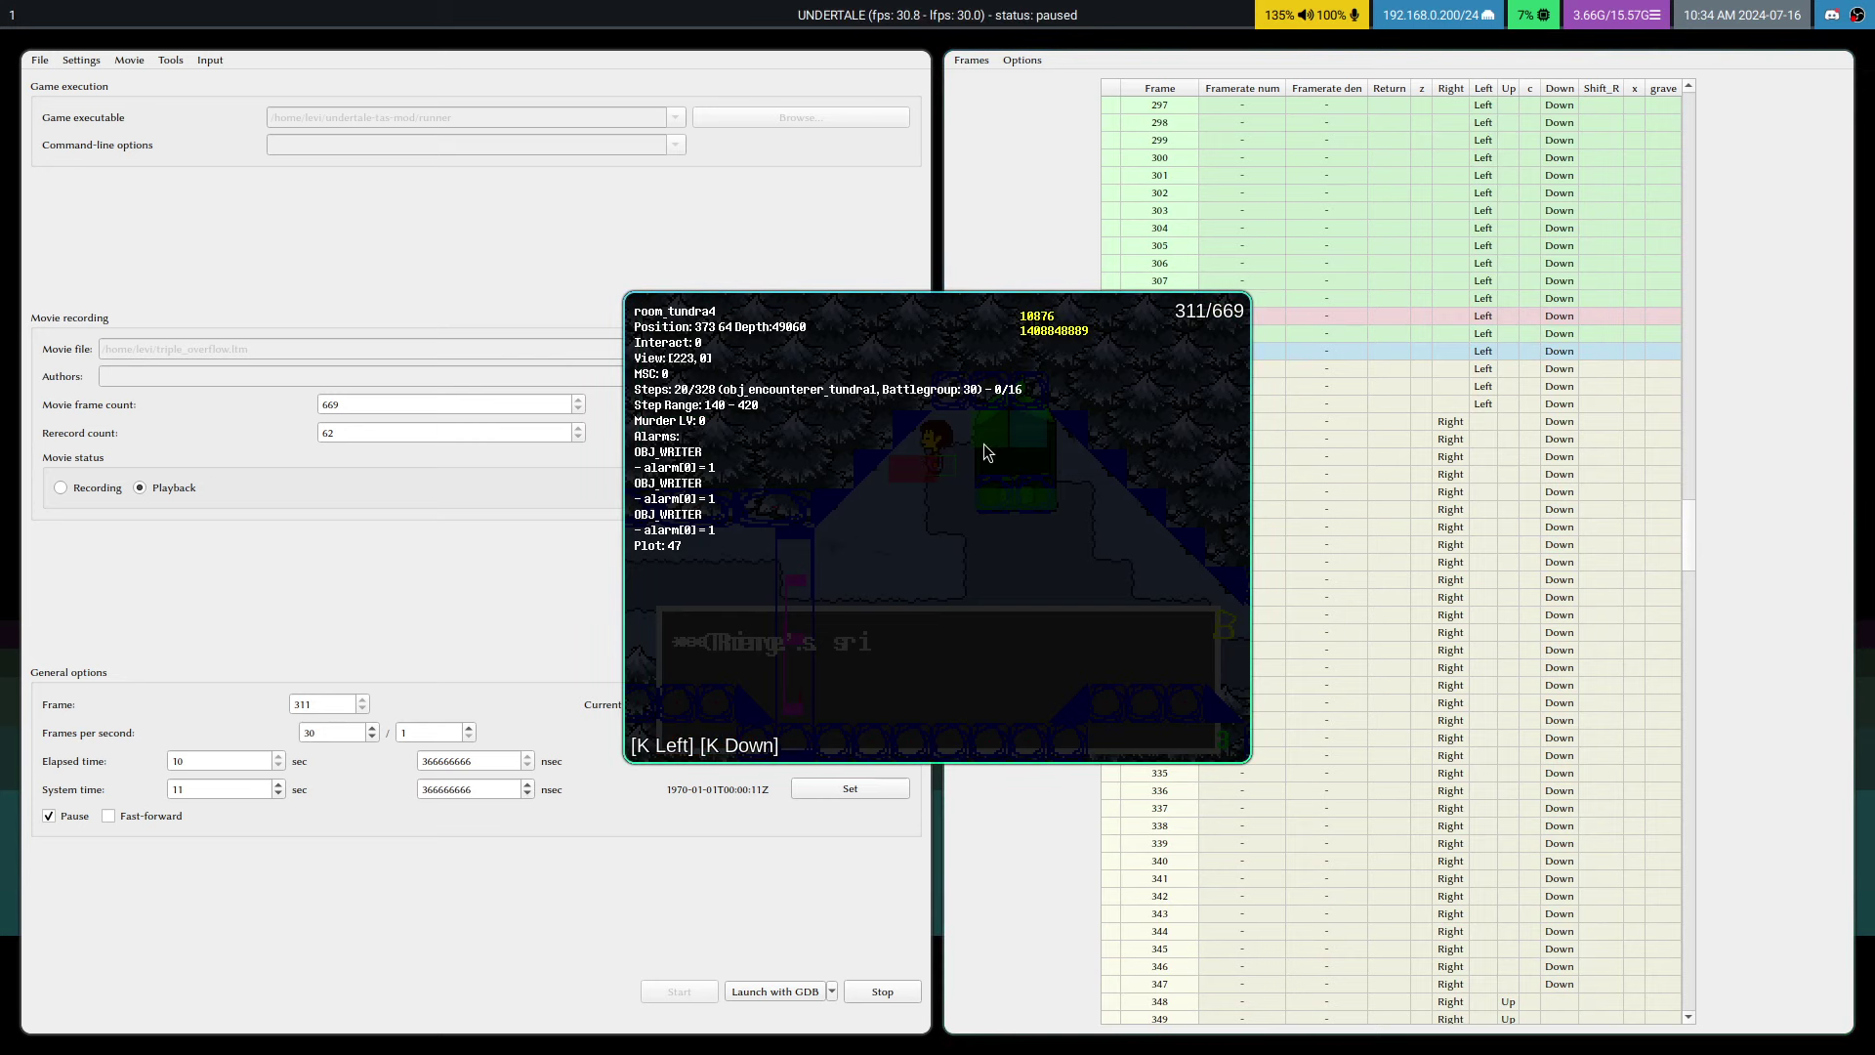
pyautogui.hotkey('shift', 'F1')
pyautogui.press('Pause')
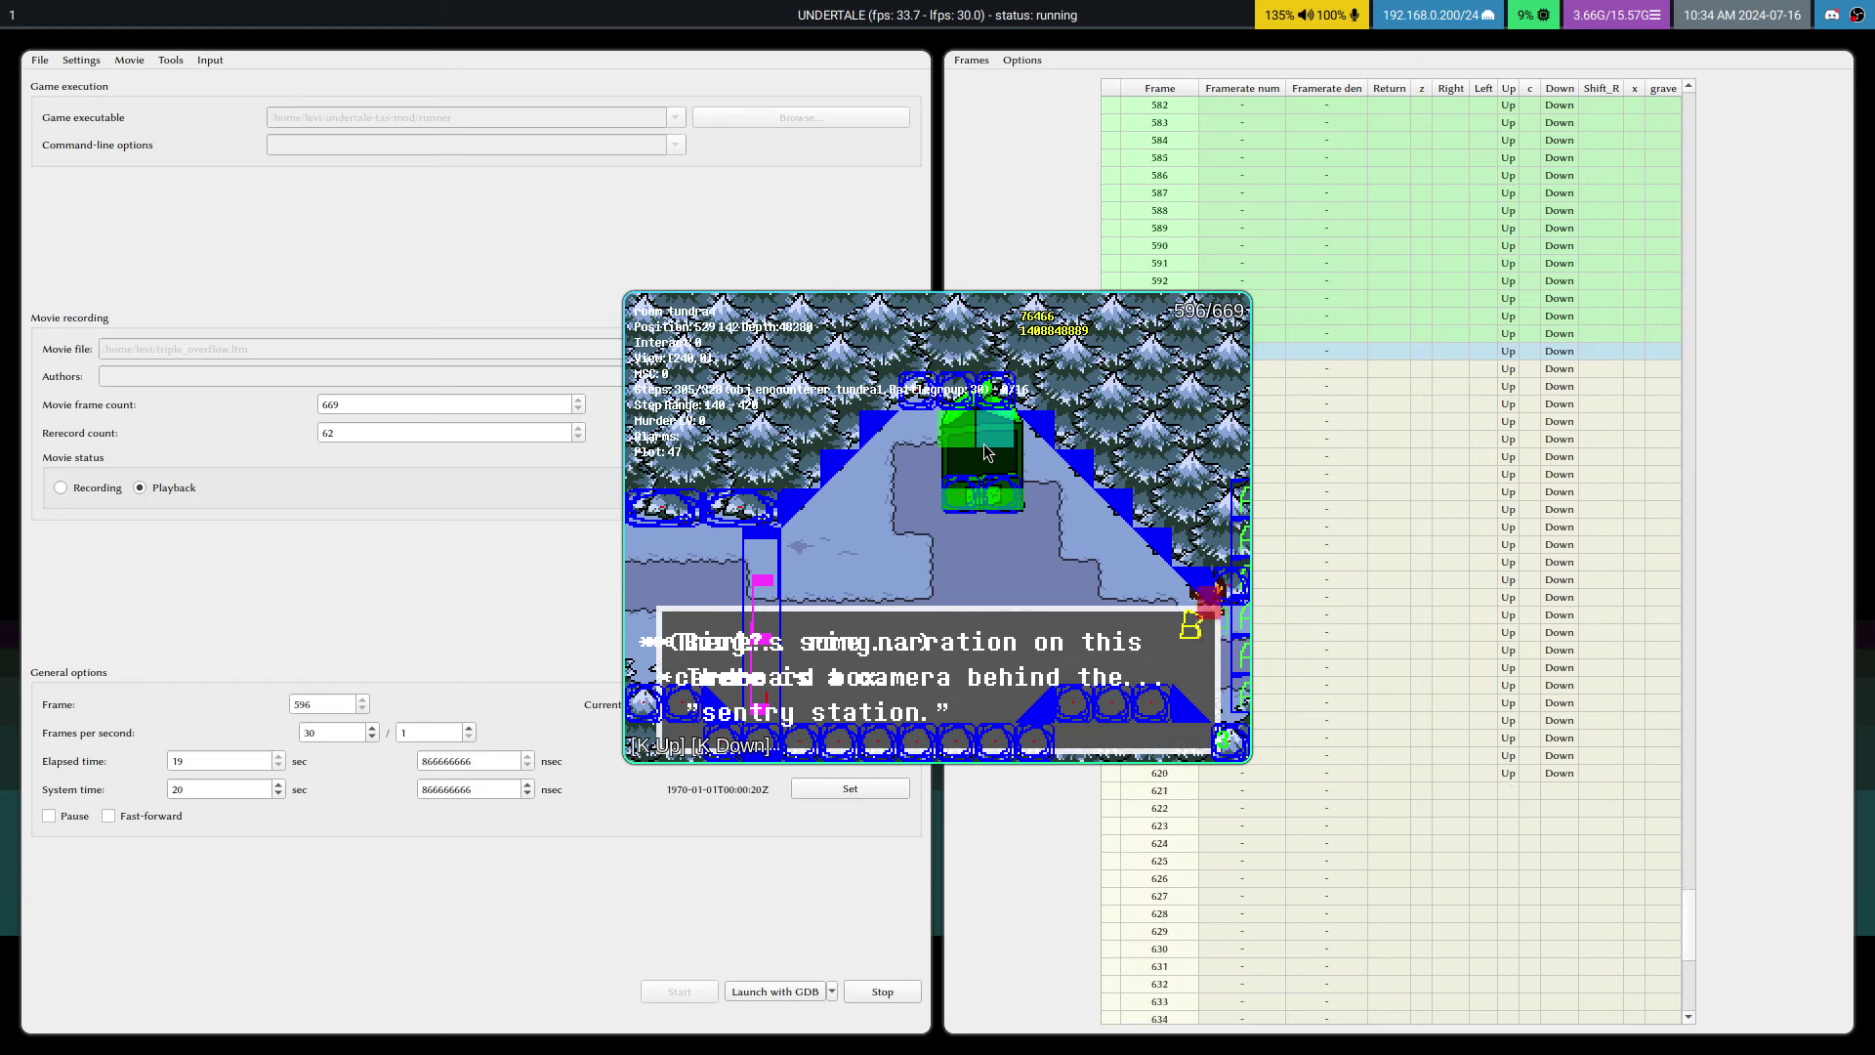
# - Pause at frame 637, reload state 1 at 623, and step forward to frame 646
pyautogui.press('Pause')
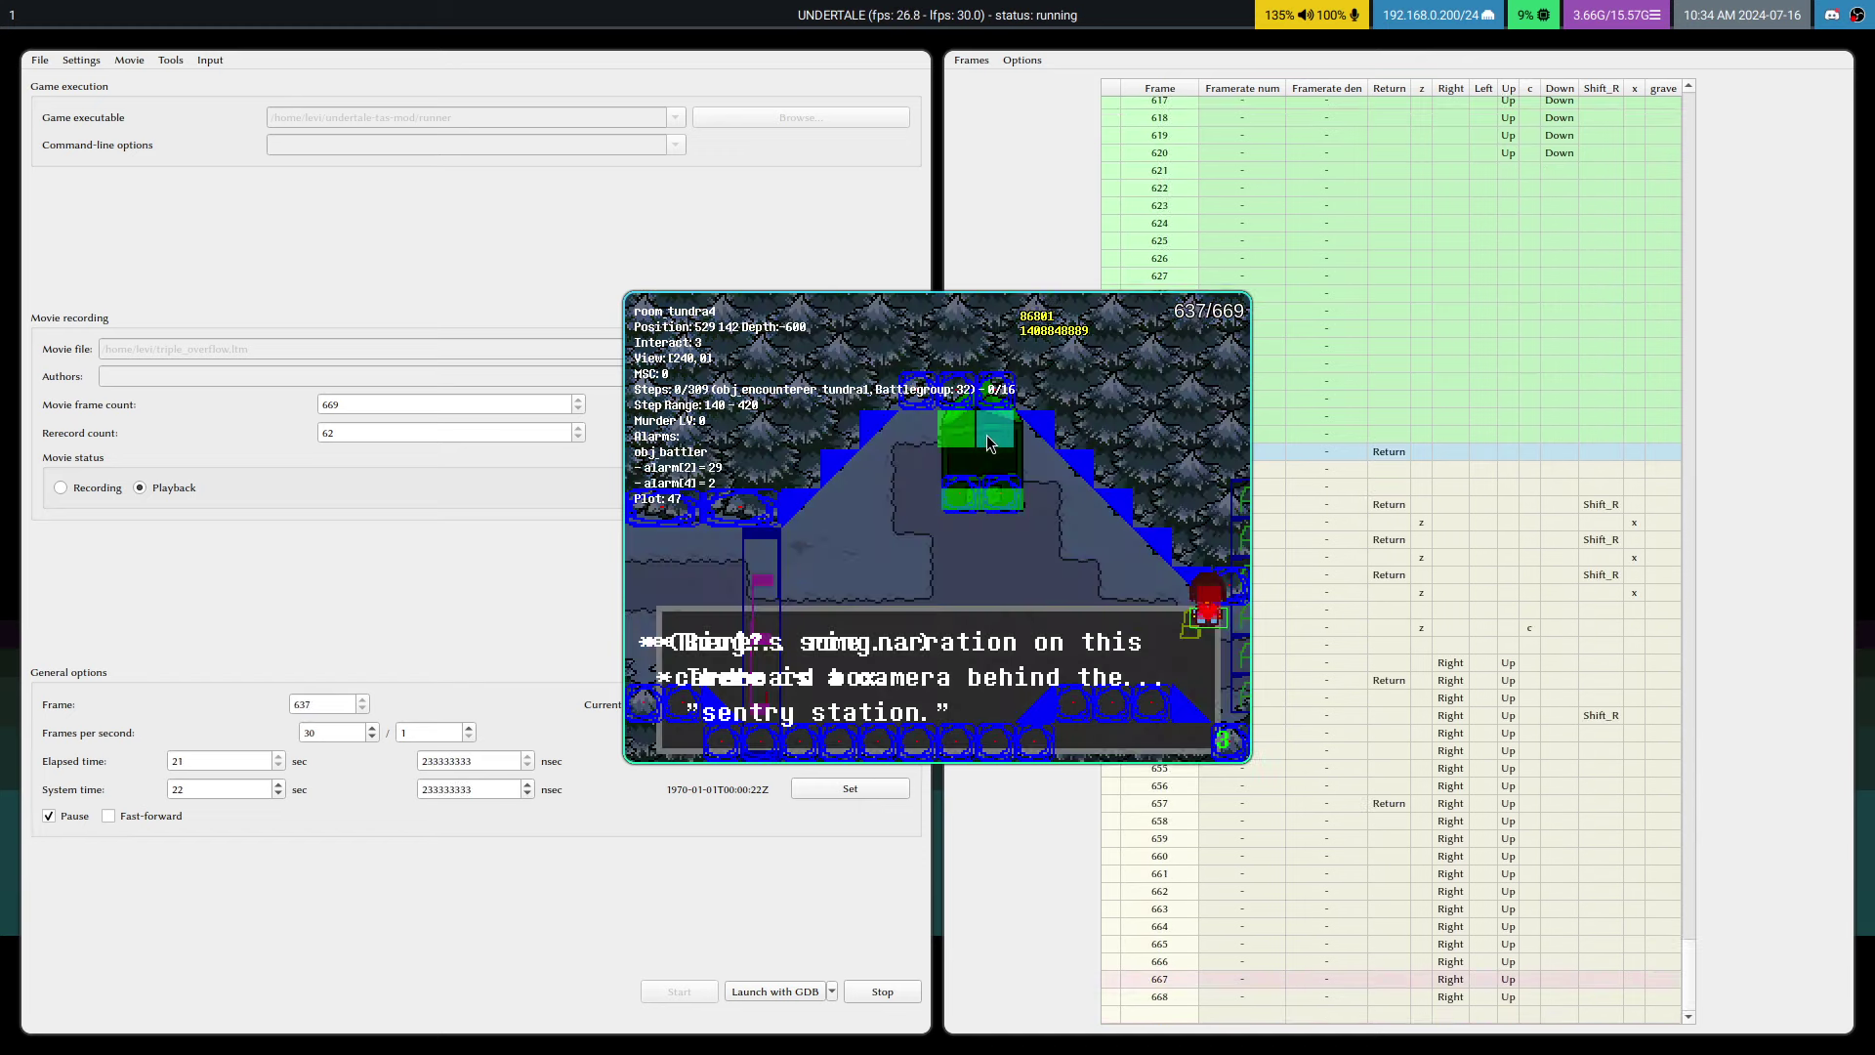
pyautogui.press('F1')
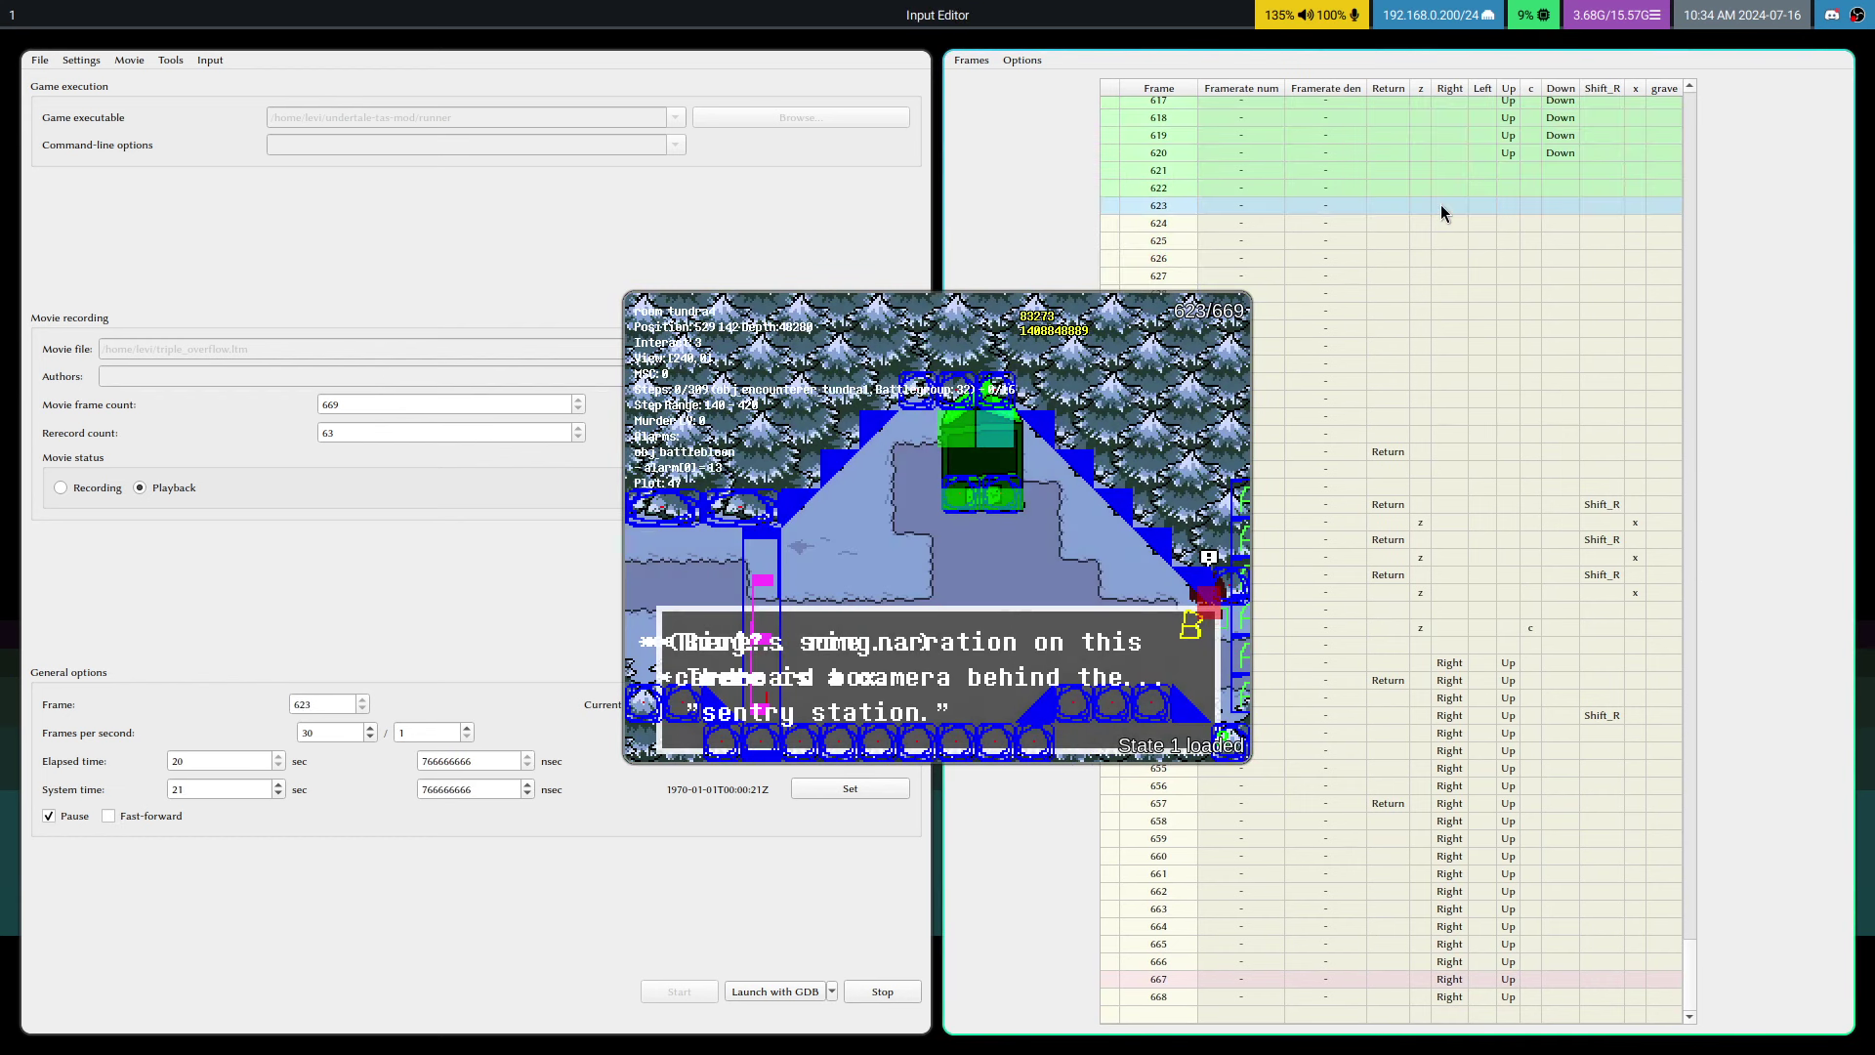
pyautogui.press('v')
pyautogui.press('v')
pyautogui.press('v')
pyautogui.press('v')
pyautogui.press('v')
pyautogui.press('v')
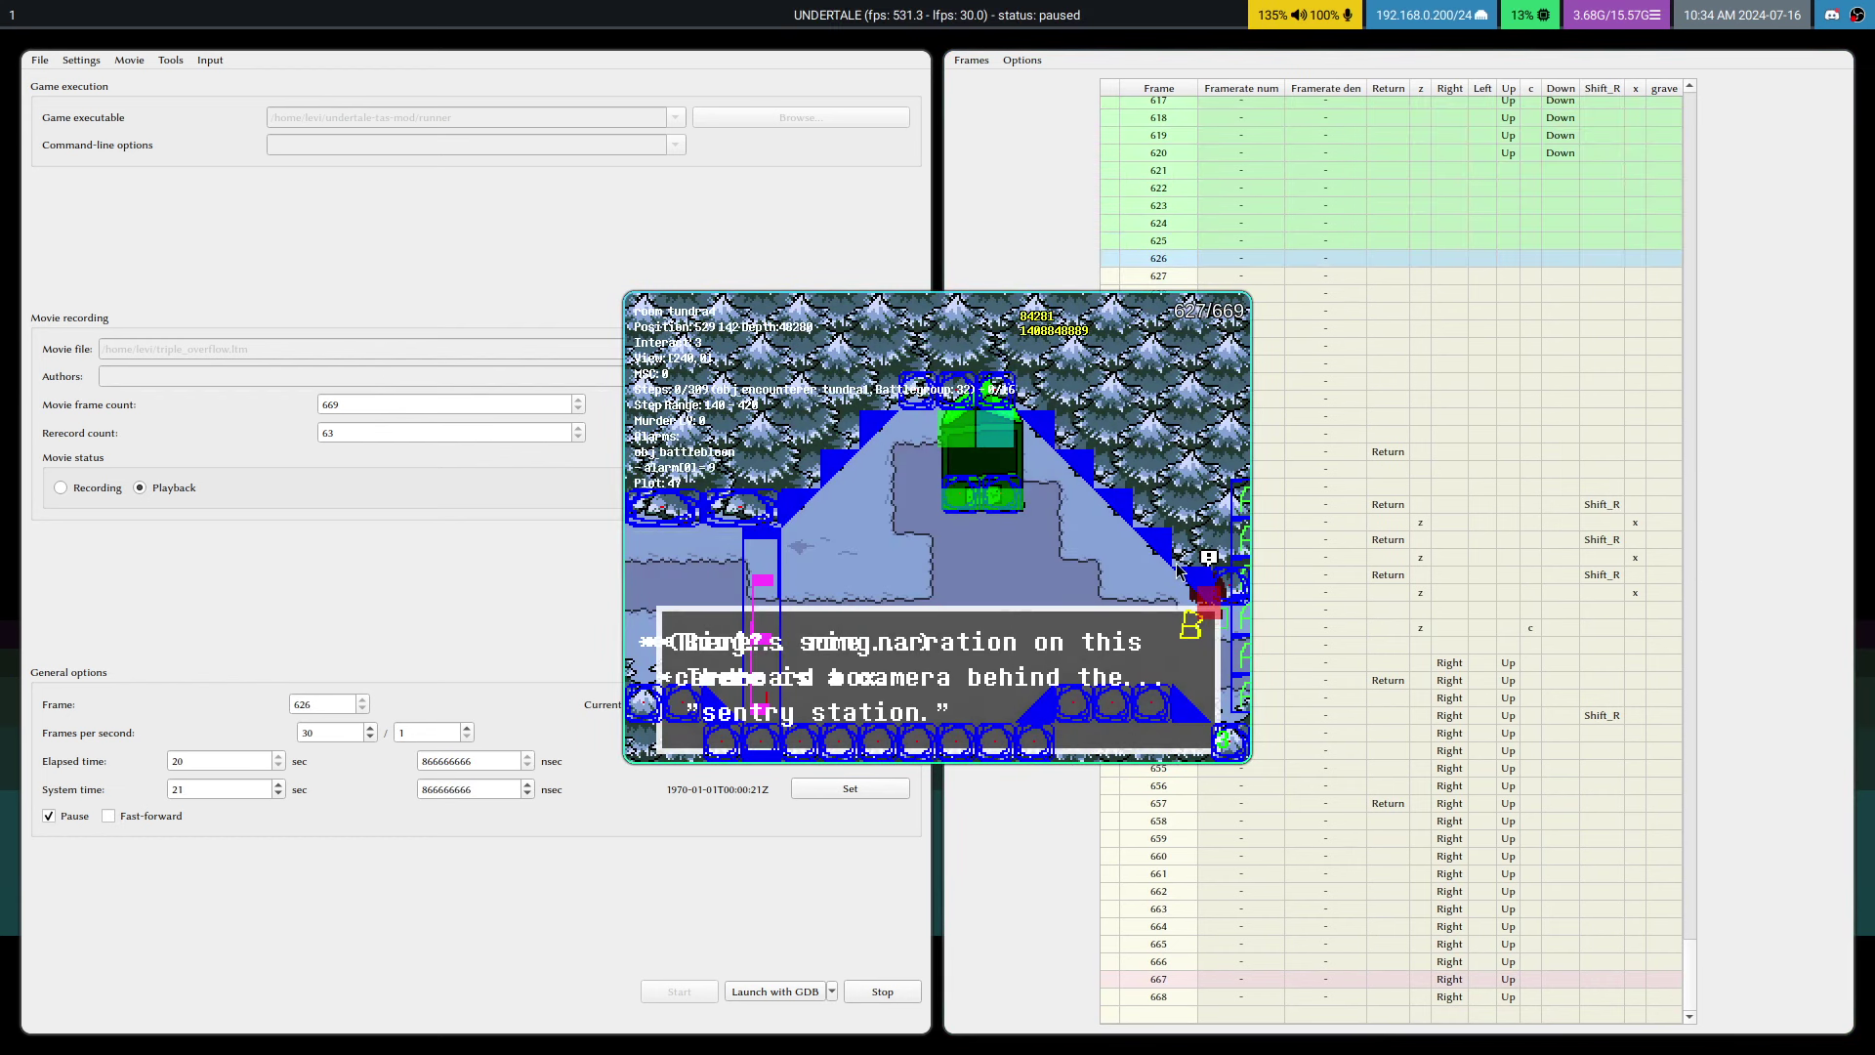
pyautogui.press('v')
pyautogui.press('v')
pyautogui.press('v')
pyautogui.press('v')
pyautogui.press('v')
pyautogui.press('v')
pyautogui.press('v')
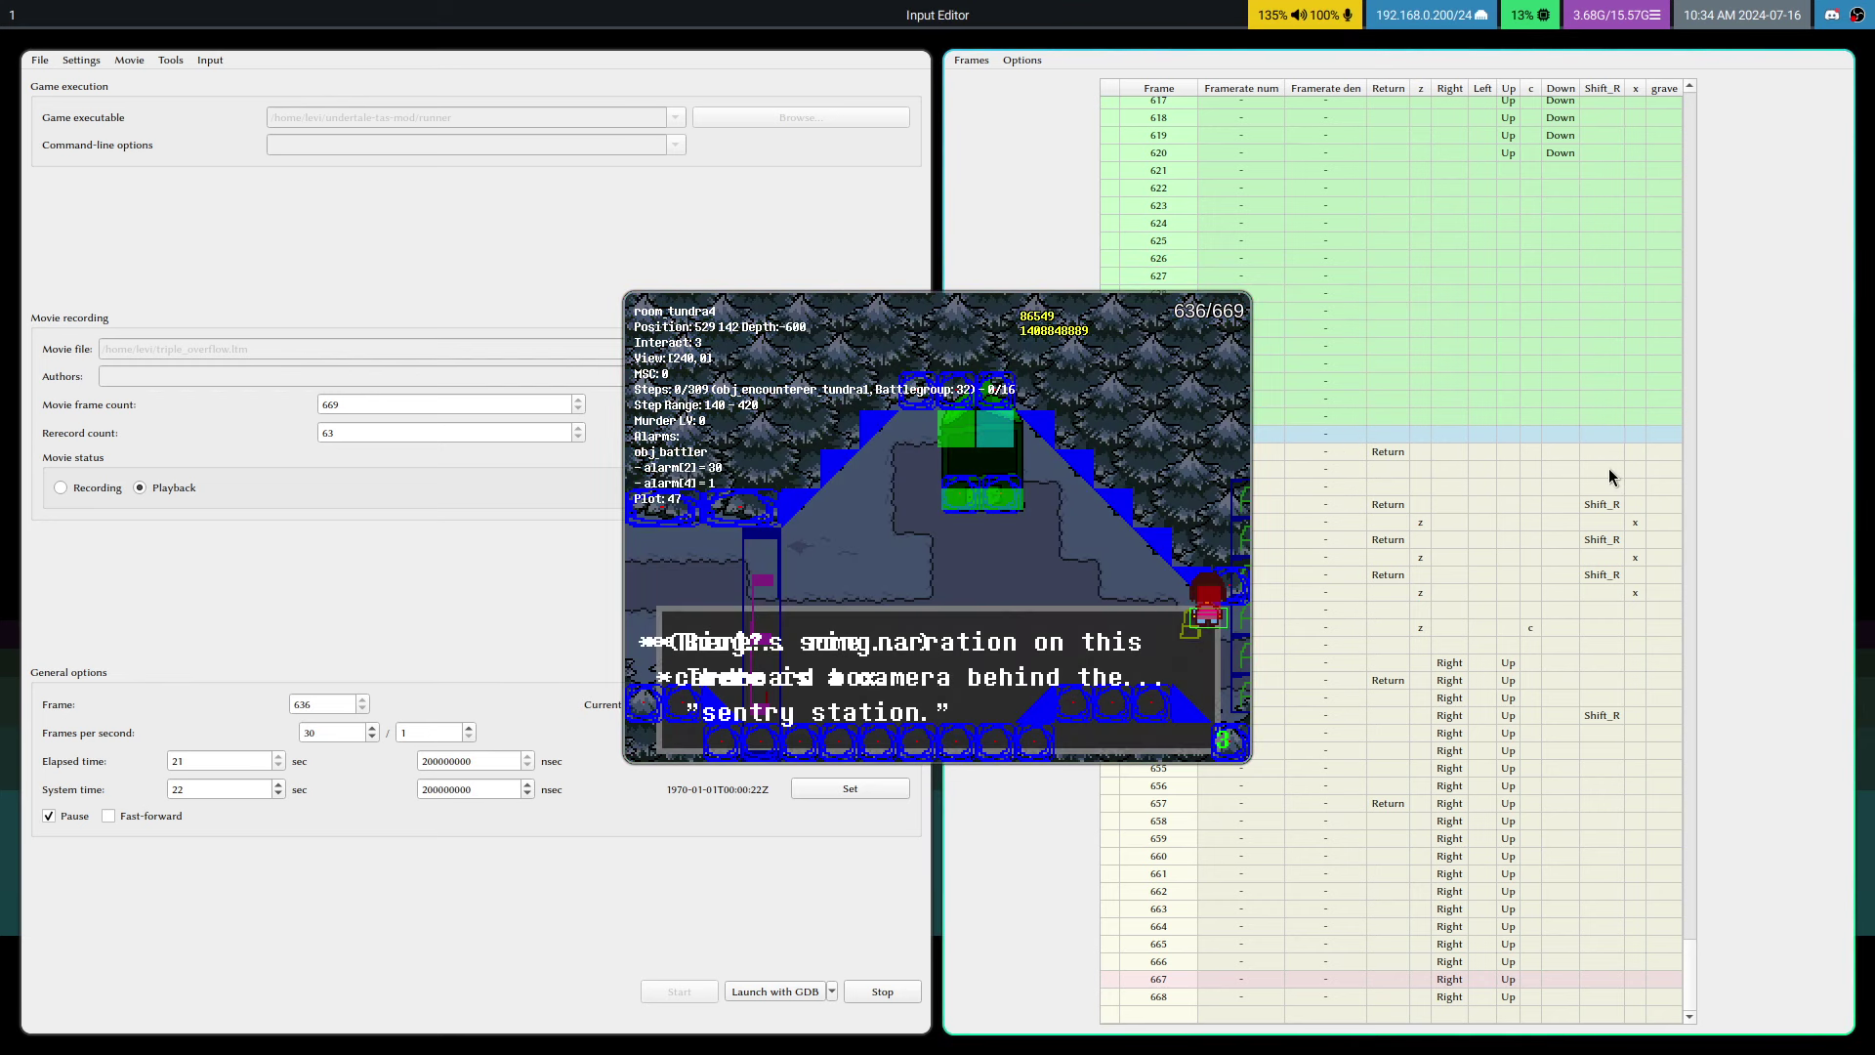
pyautogui.press('v')
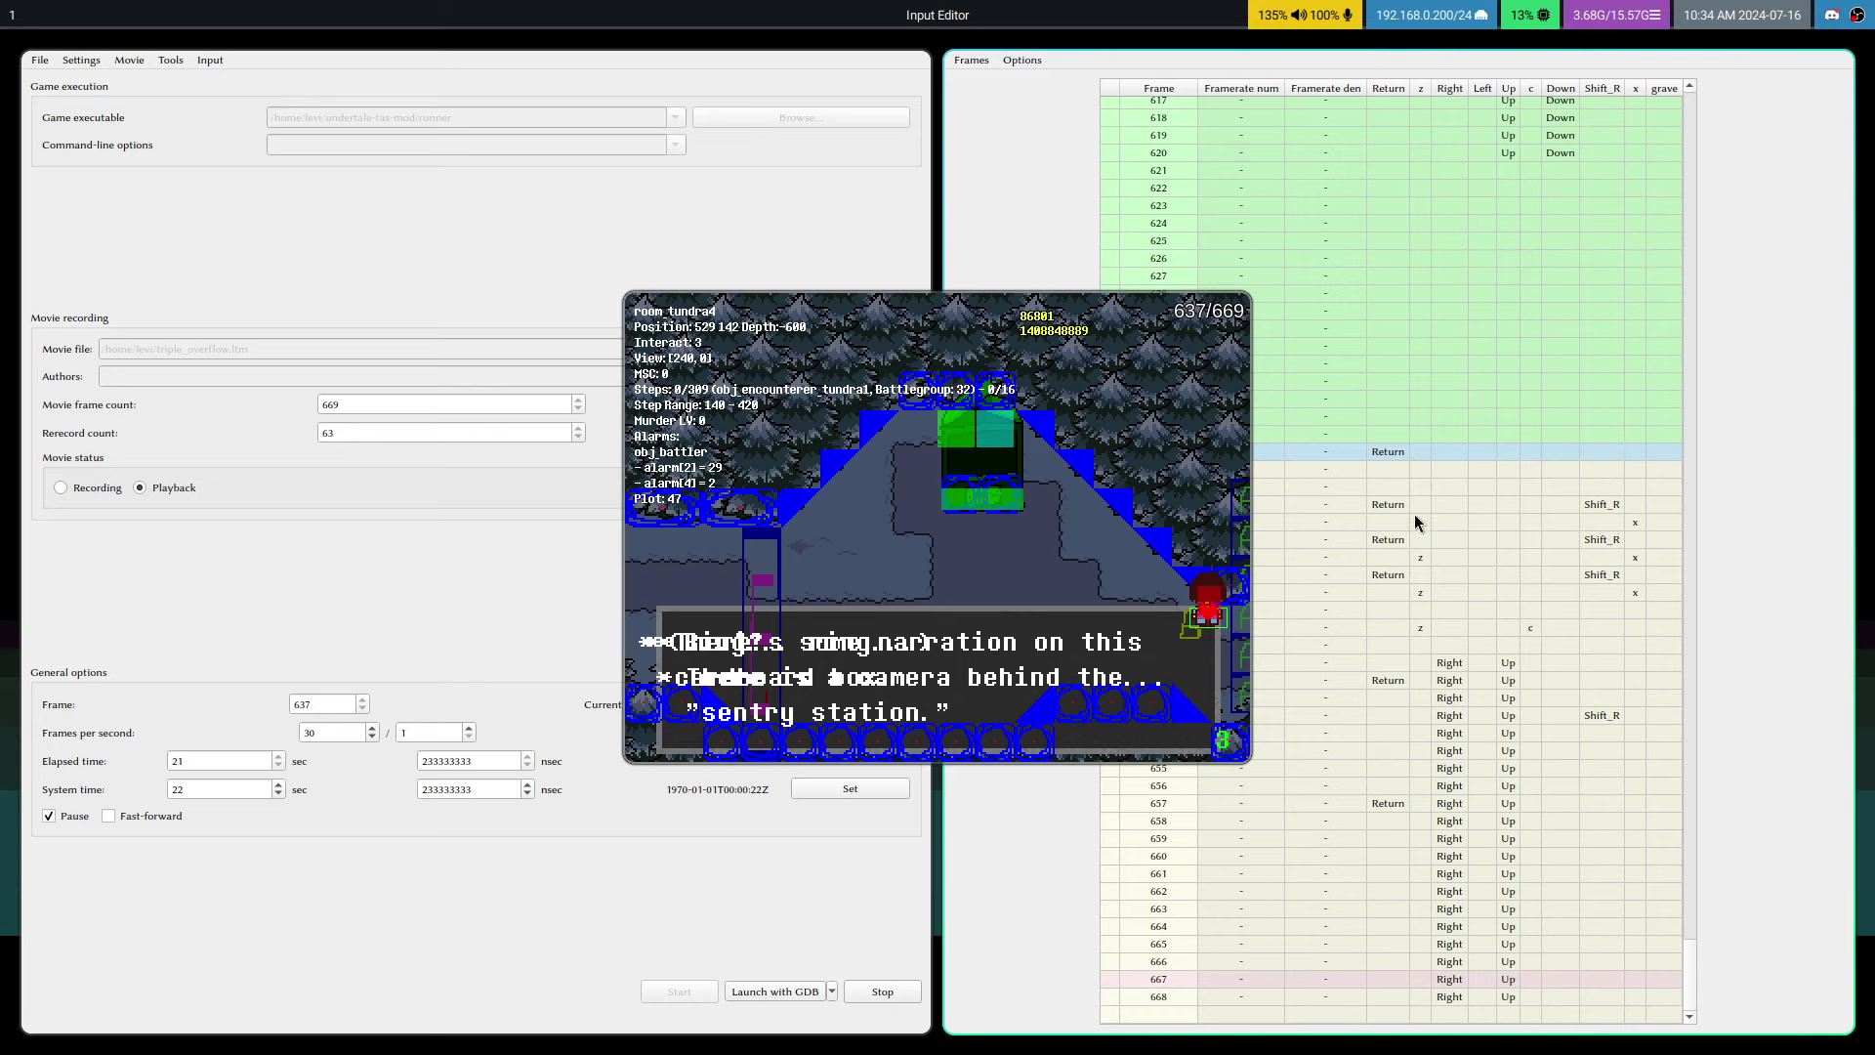
pyautogui.press('v')
pyautogui.press('v')
pyautogui.press('v')
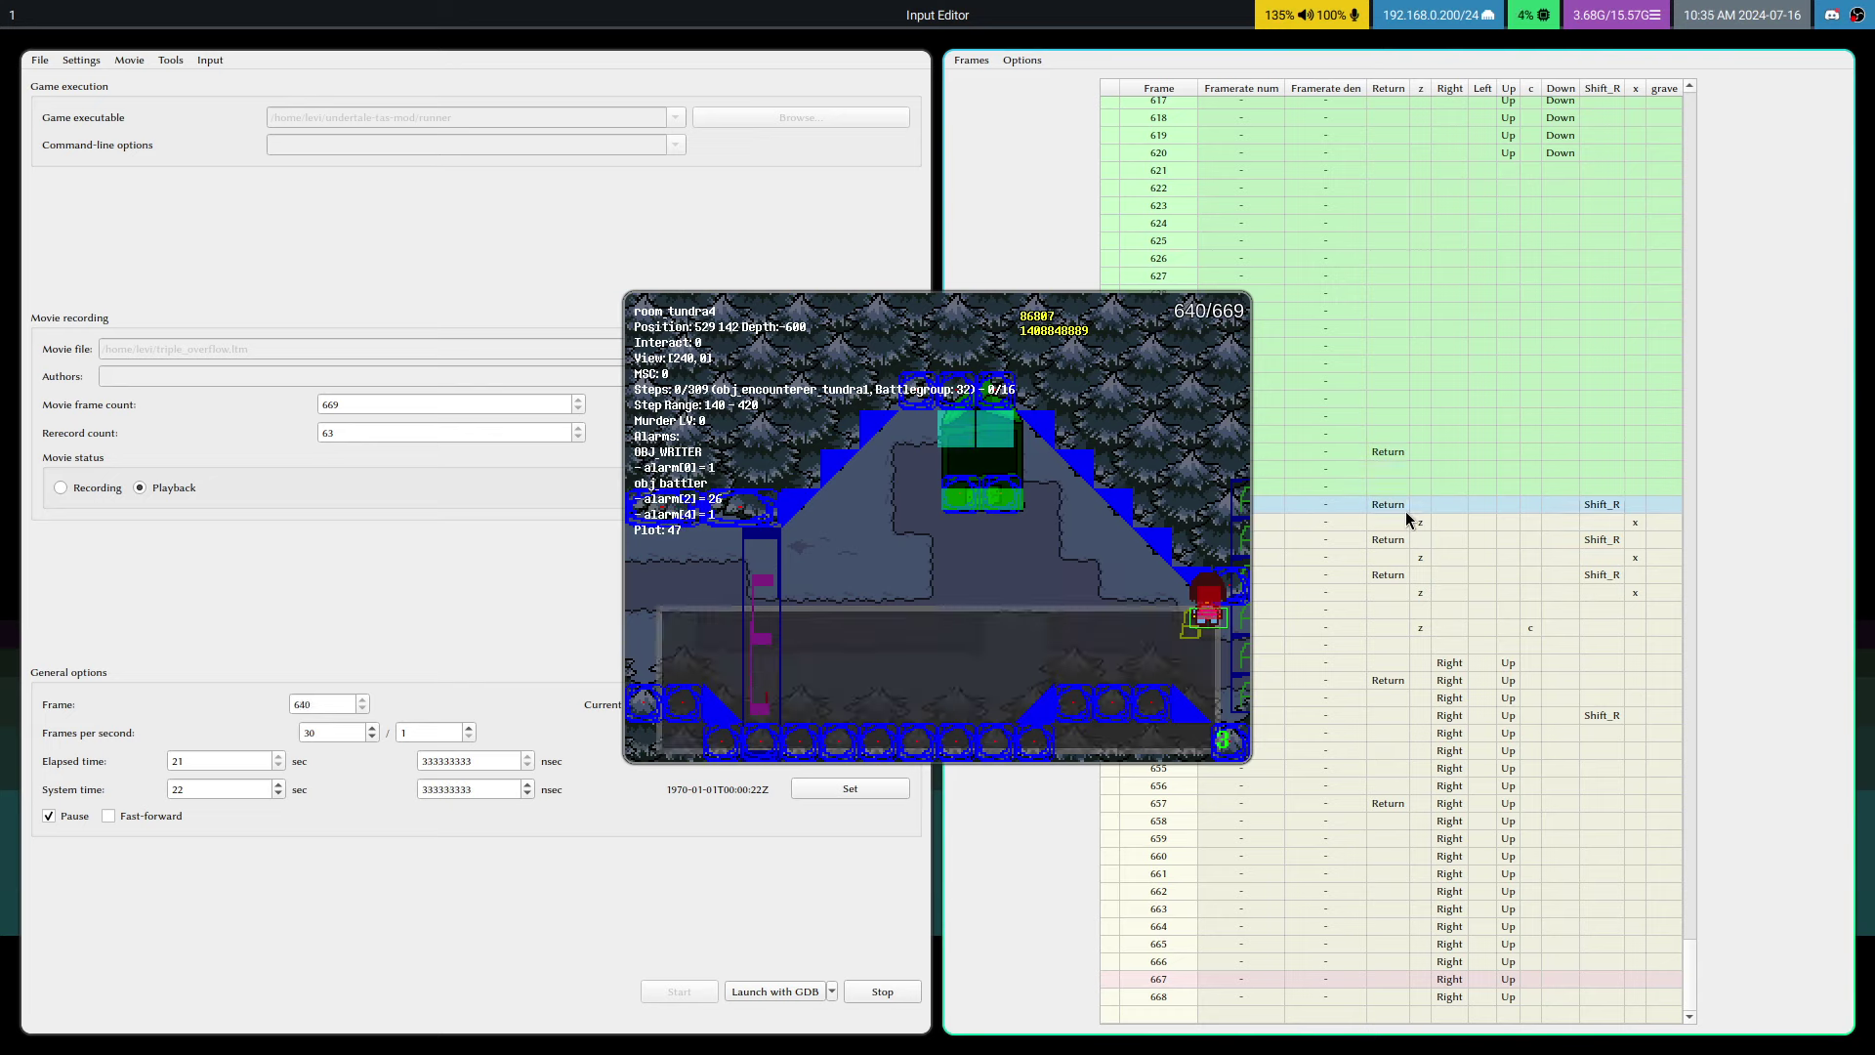
pyautogui.press('v')
pyautogui.press('v')
pyautogui.press('v')
pyautogui.press('v')
pyautogui.press('v')
pyautogui.press('v')
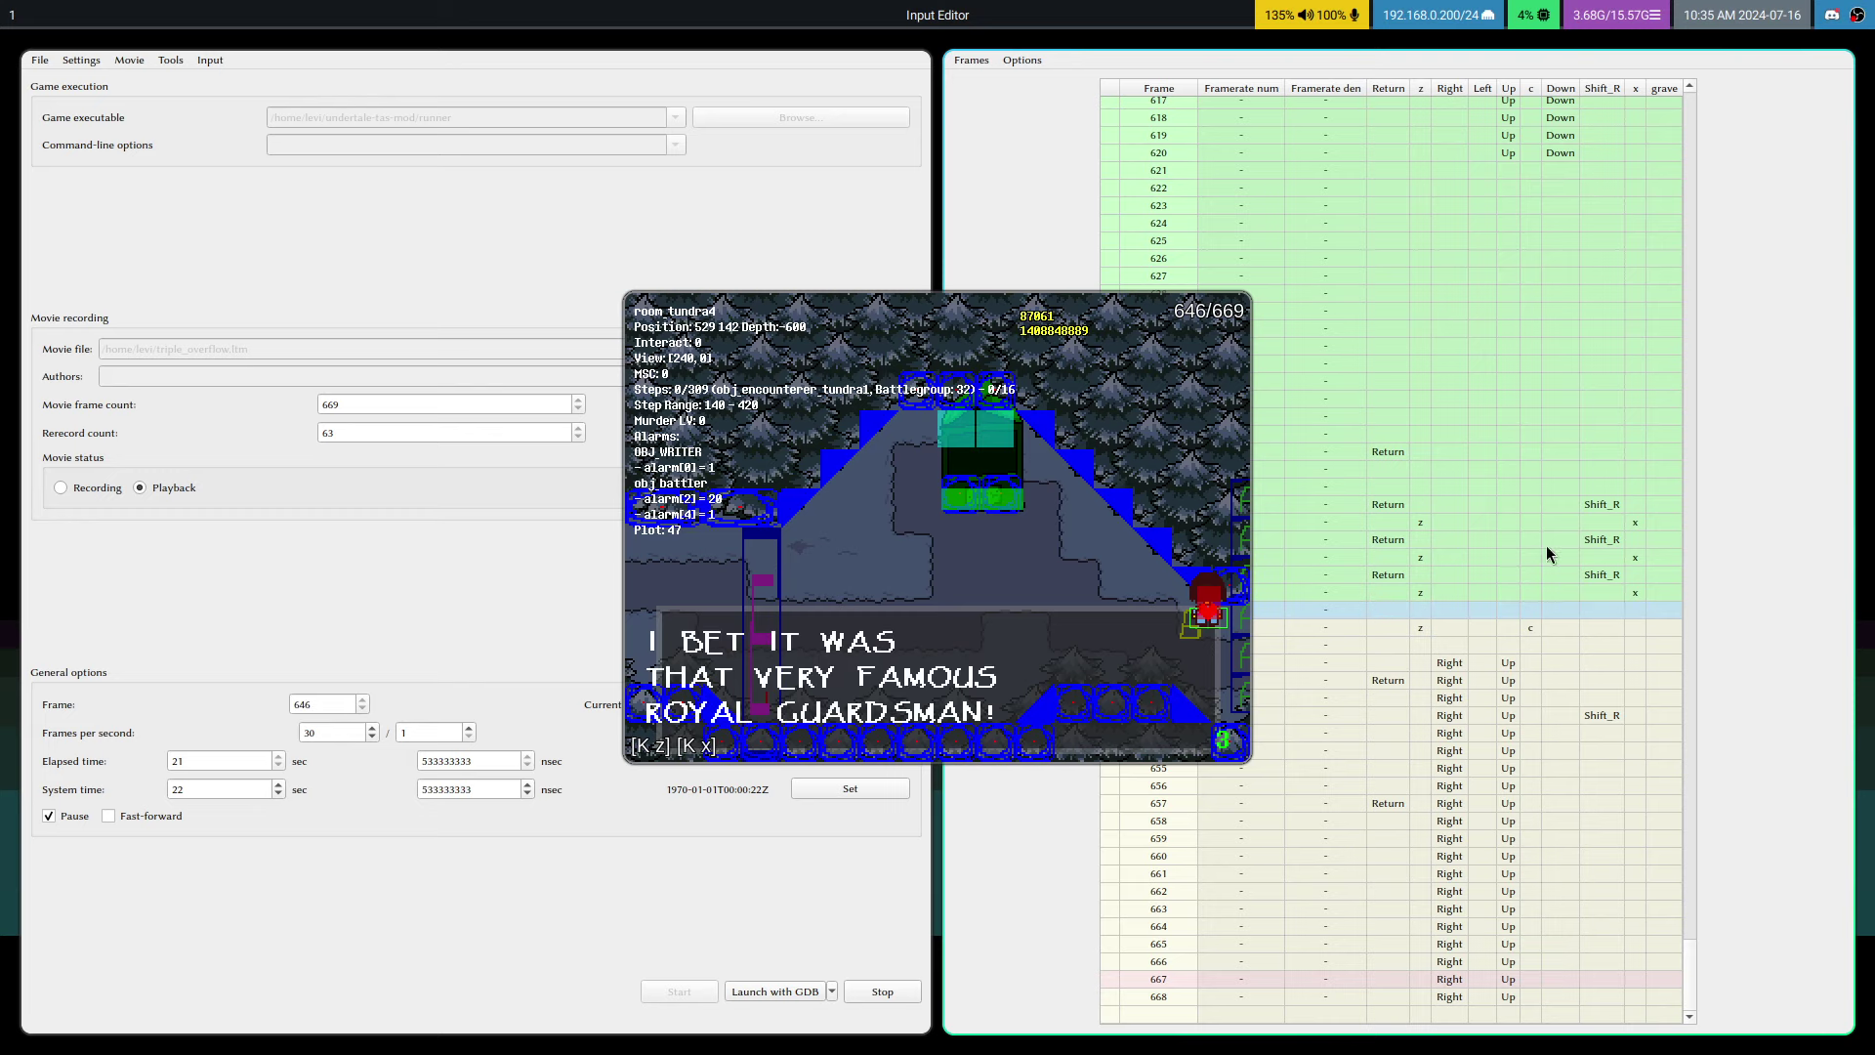
# - Step the movie into the ITEM menu, then reload state 1 to retry
pyautogui.click(999, 654)
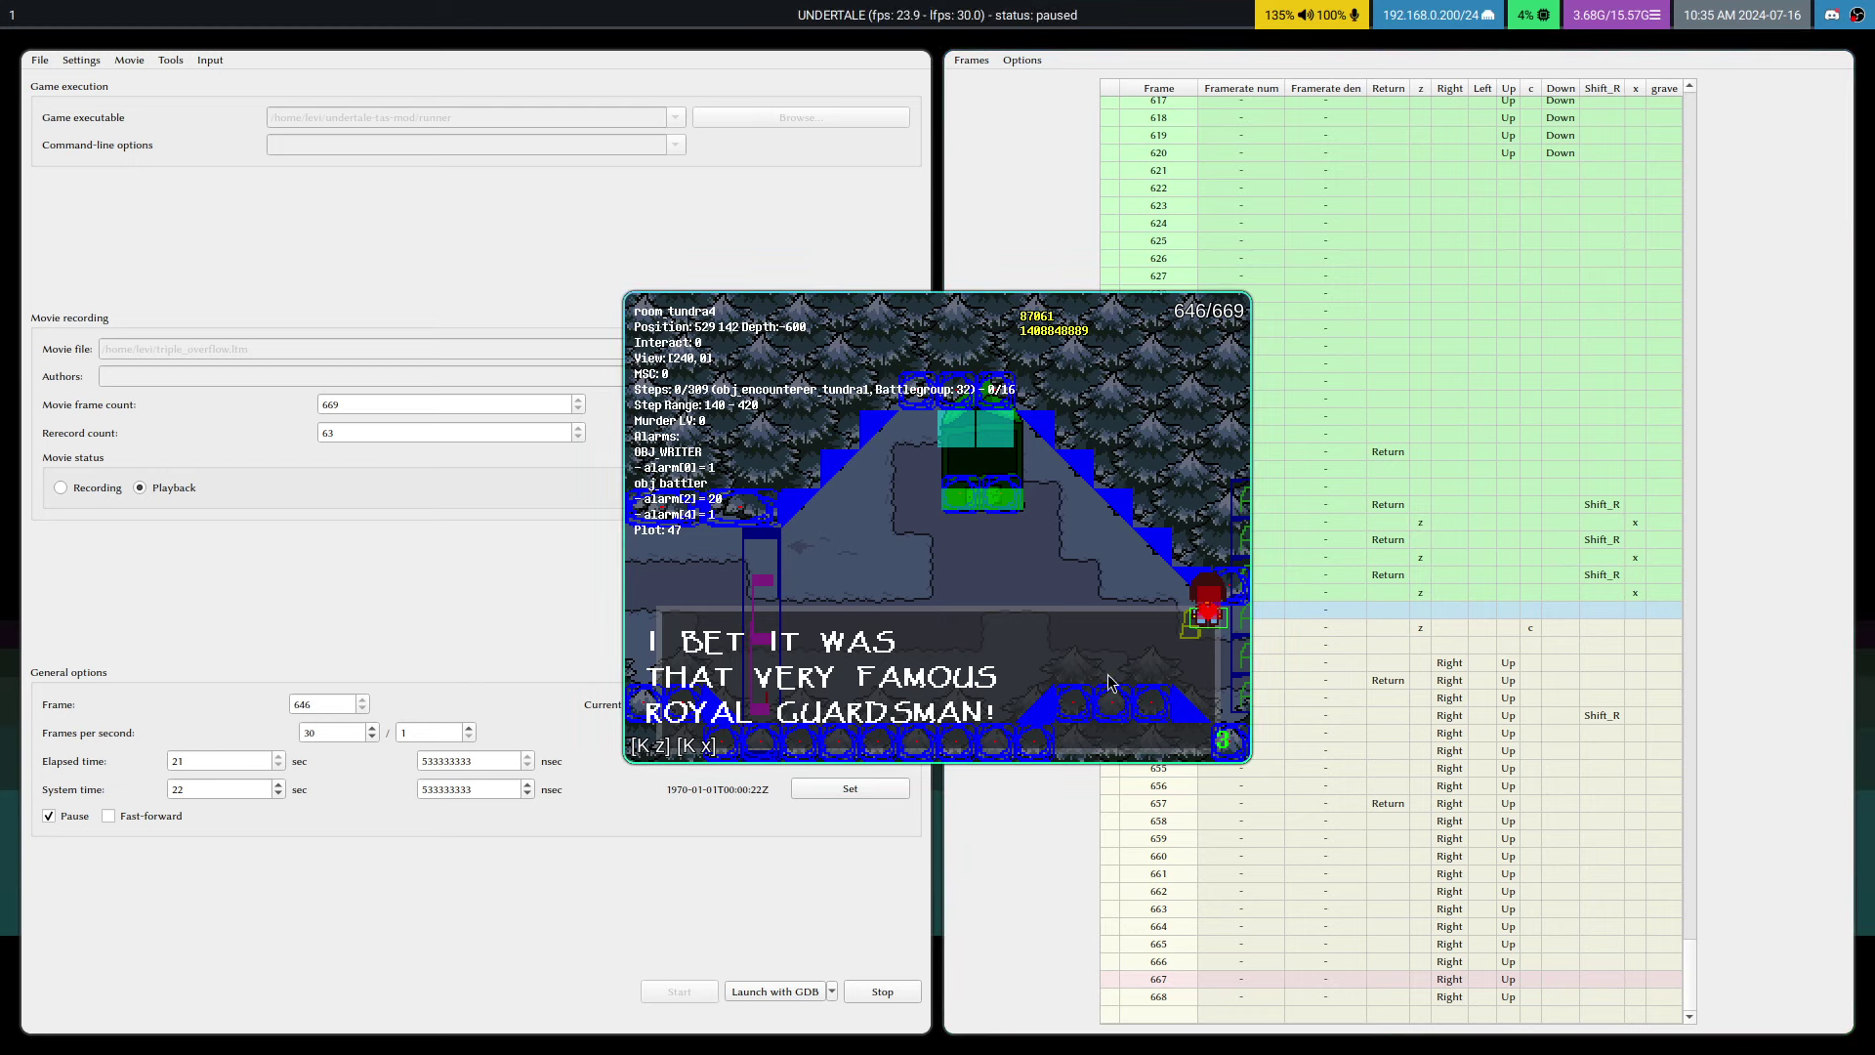
pyautogui.press('v')
pyautogui.press('v')
pyautogui.press('v')
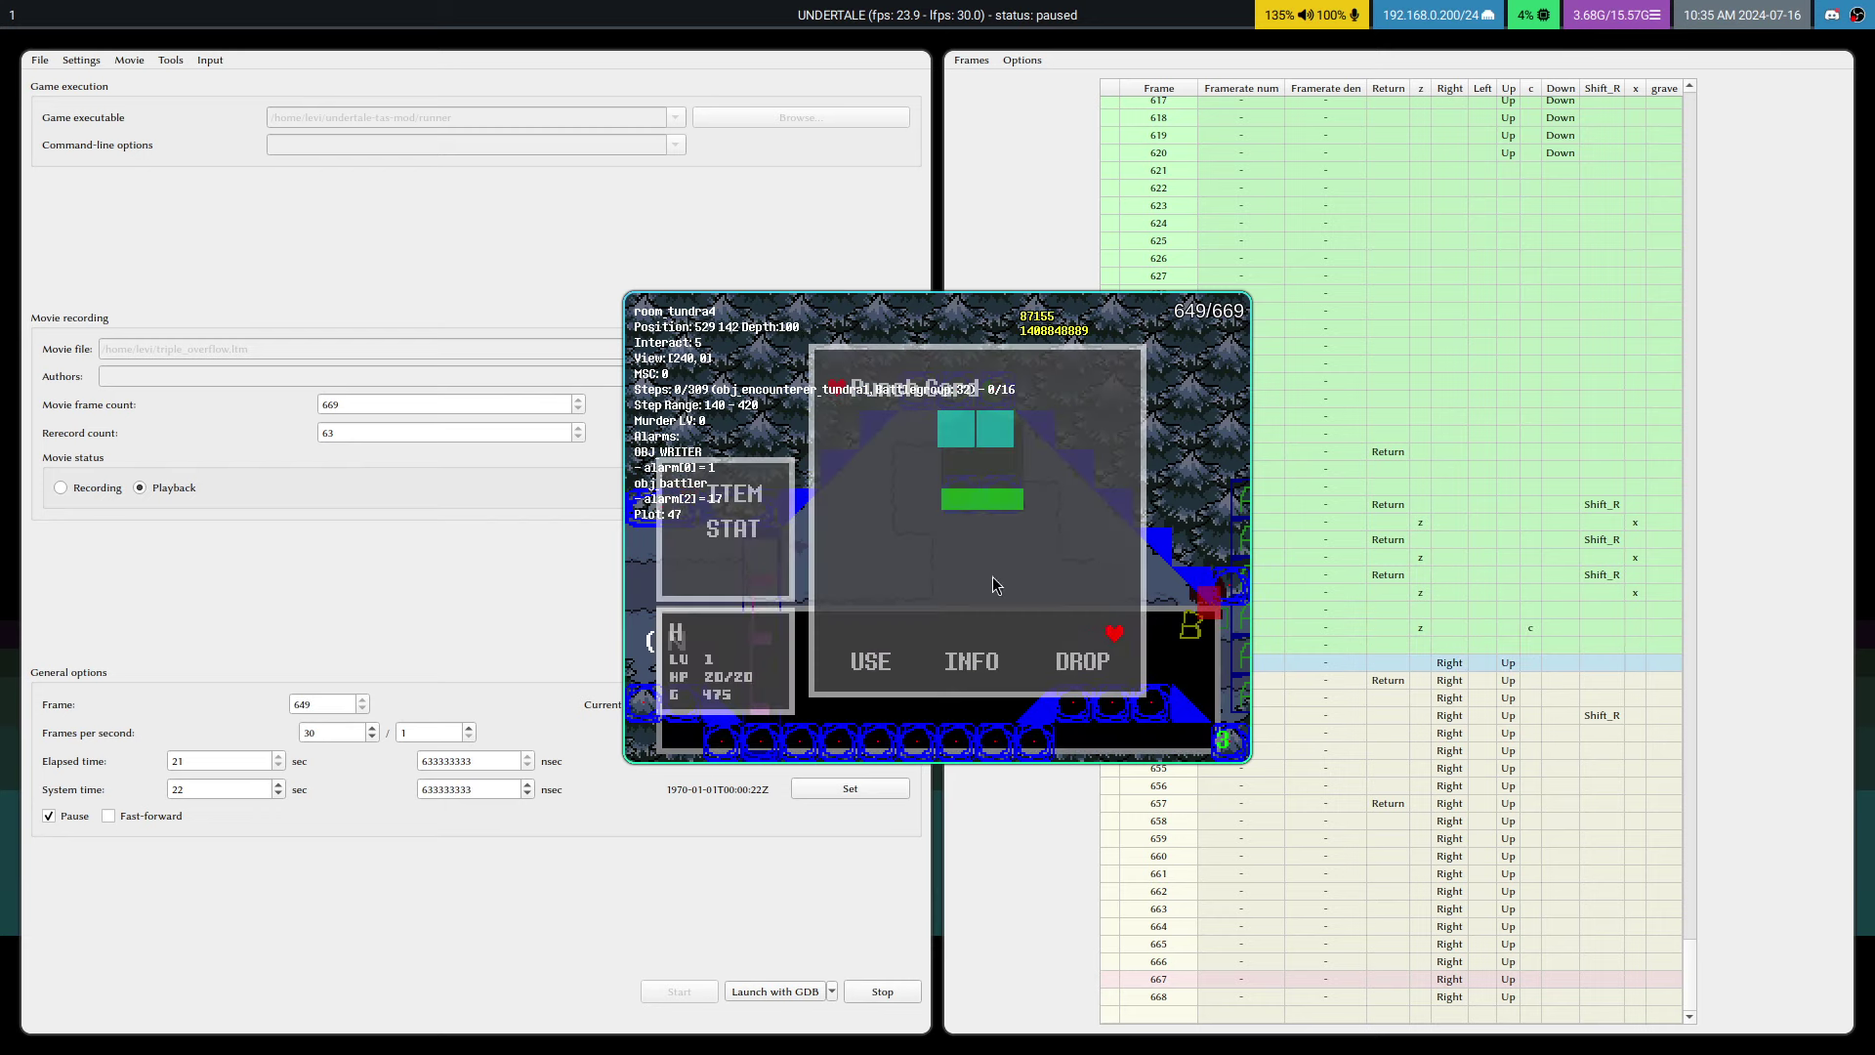
pyautogui.press('v')
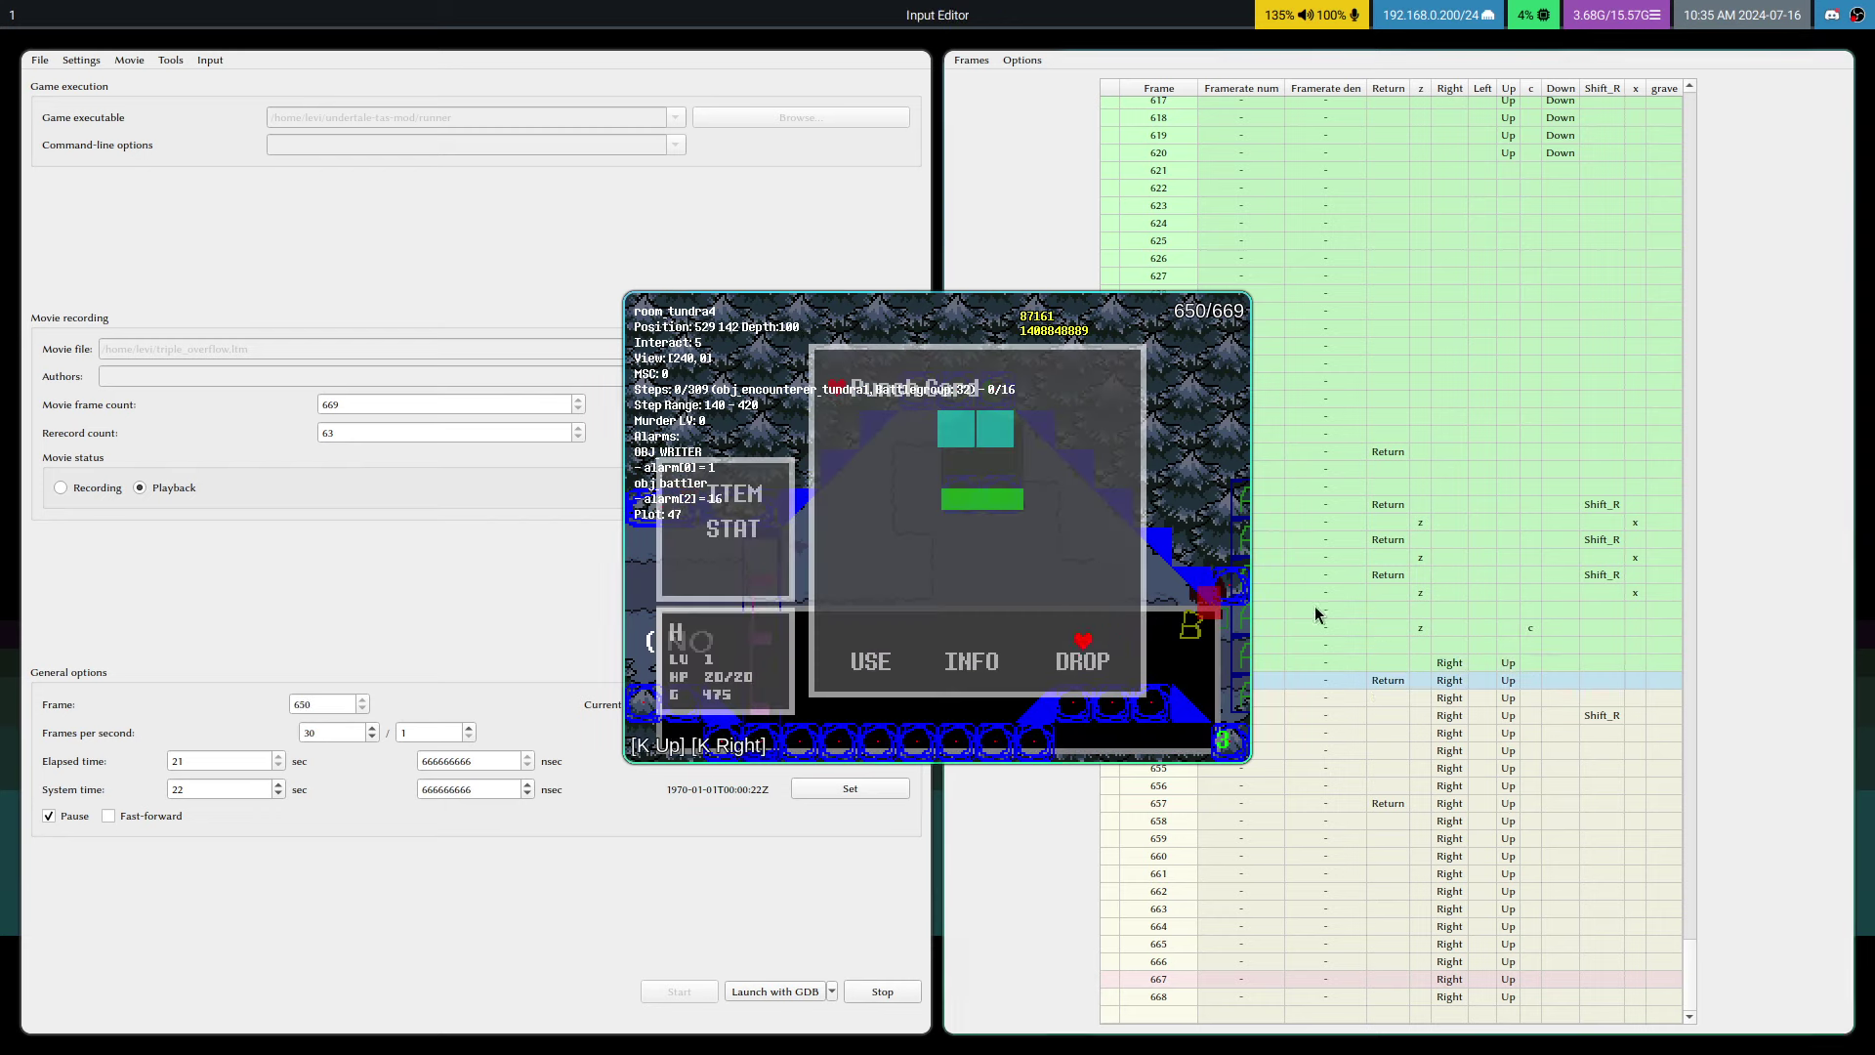
pyautogui.press('F1')
# - Step through the item options and DROP choice into the battle at frame 668
pyautogui.press('v')
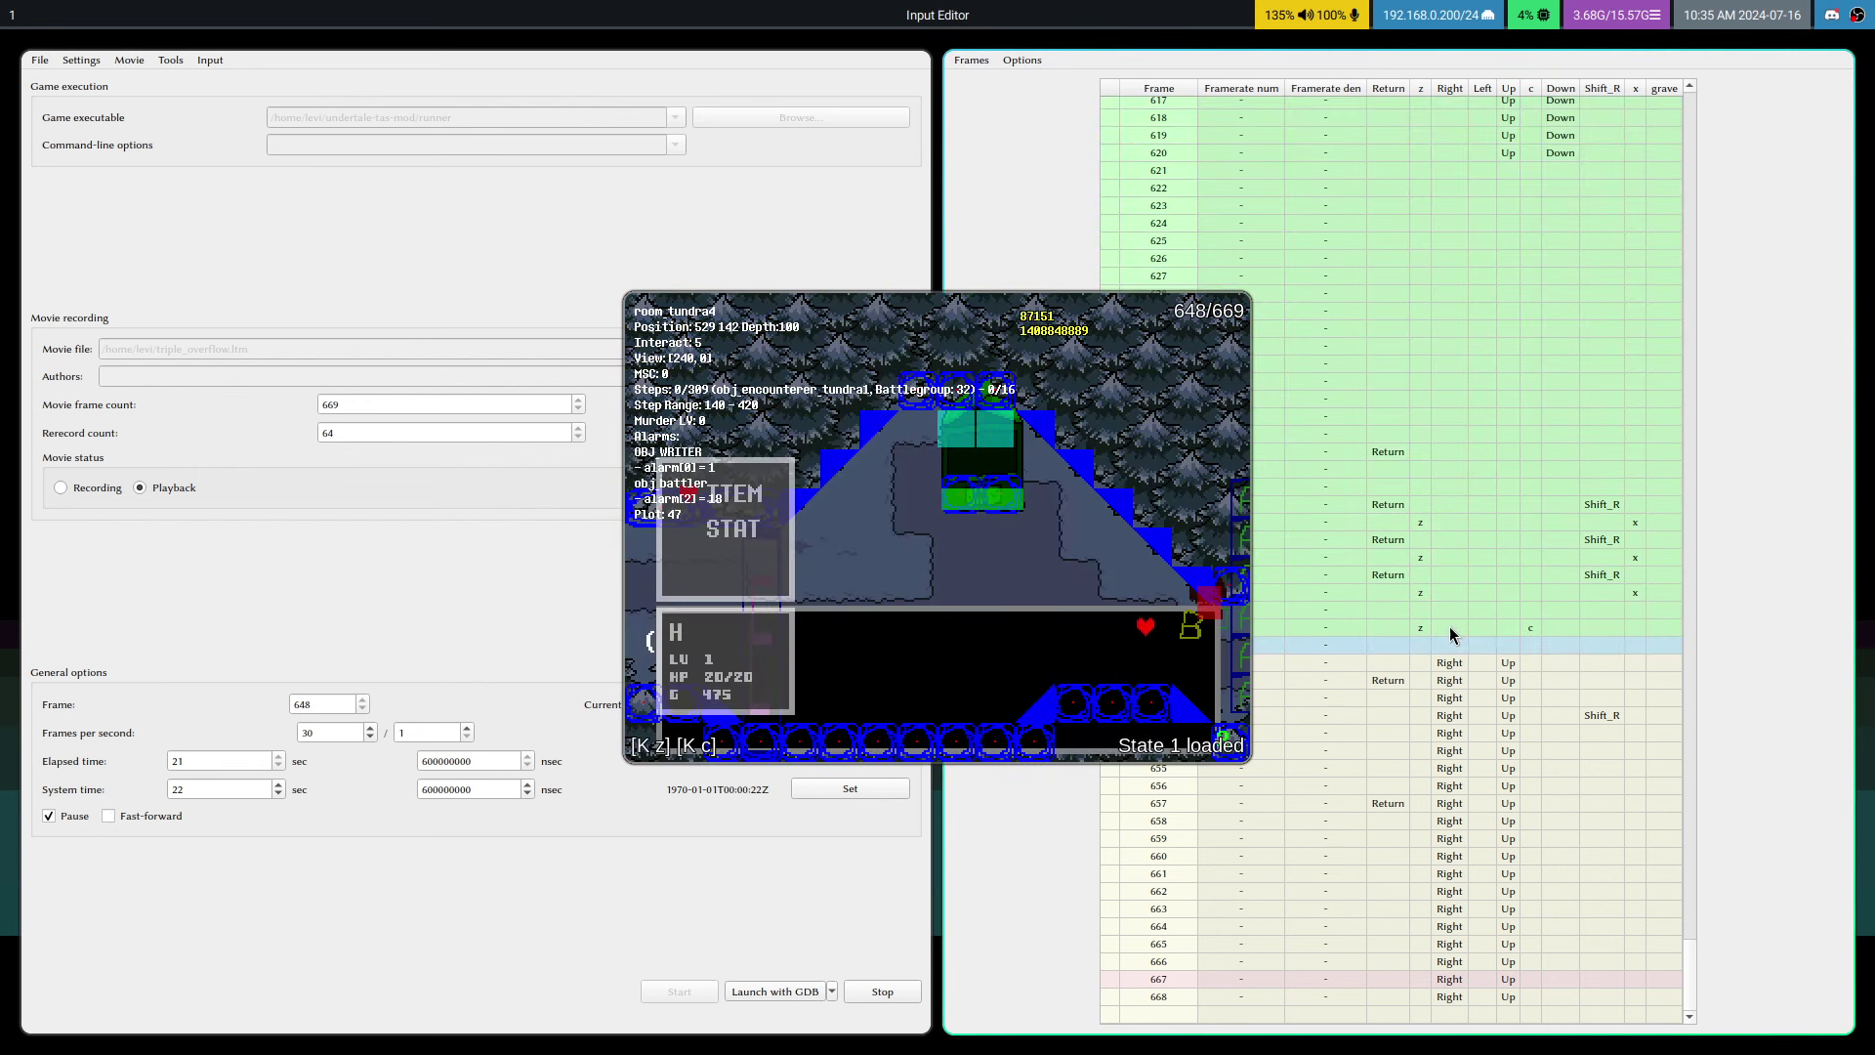
pyautogui.press('v')
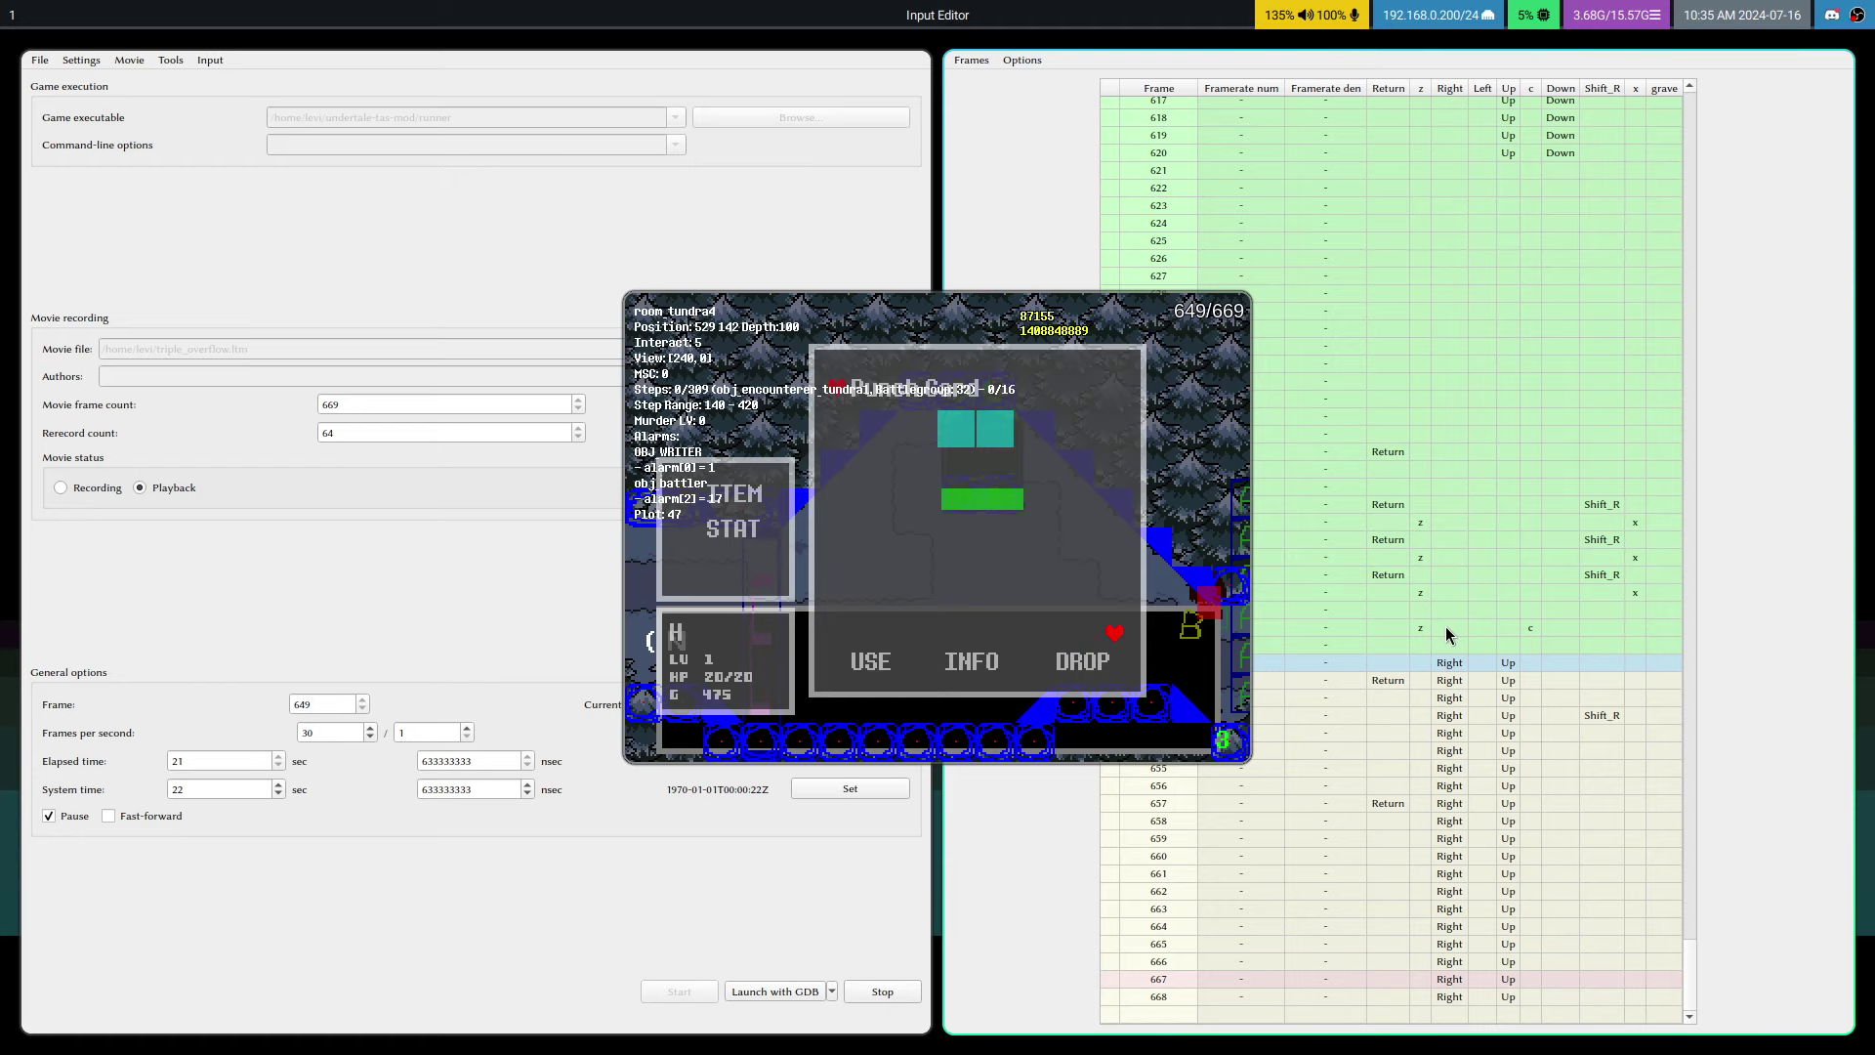
pyautogui.press('v')
pyautogui.press('v')
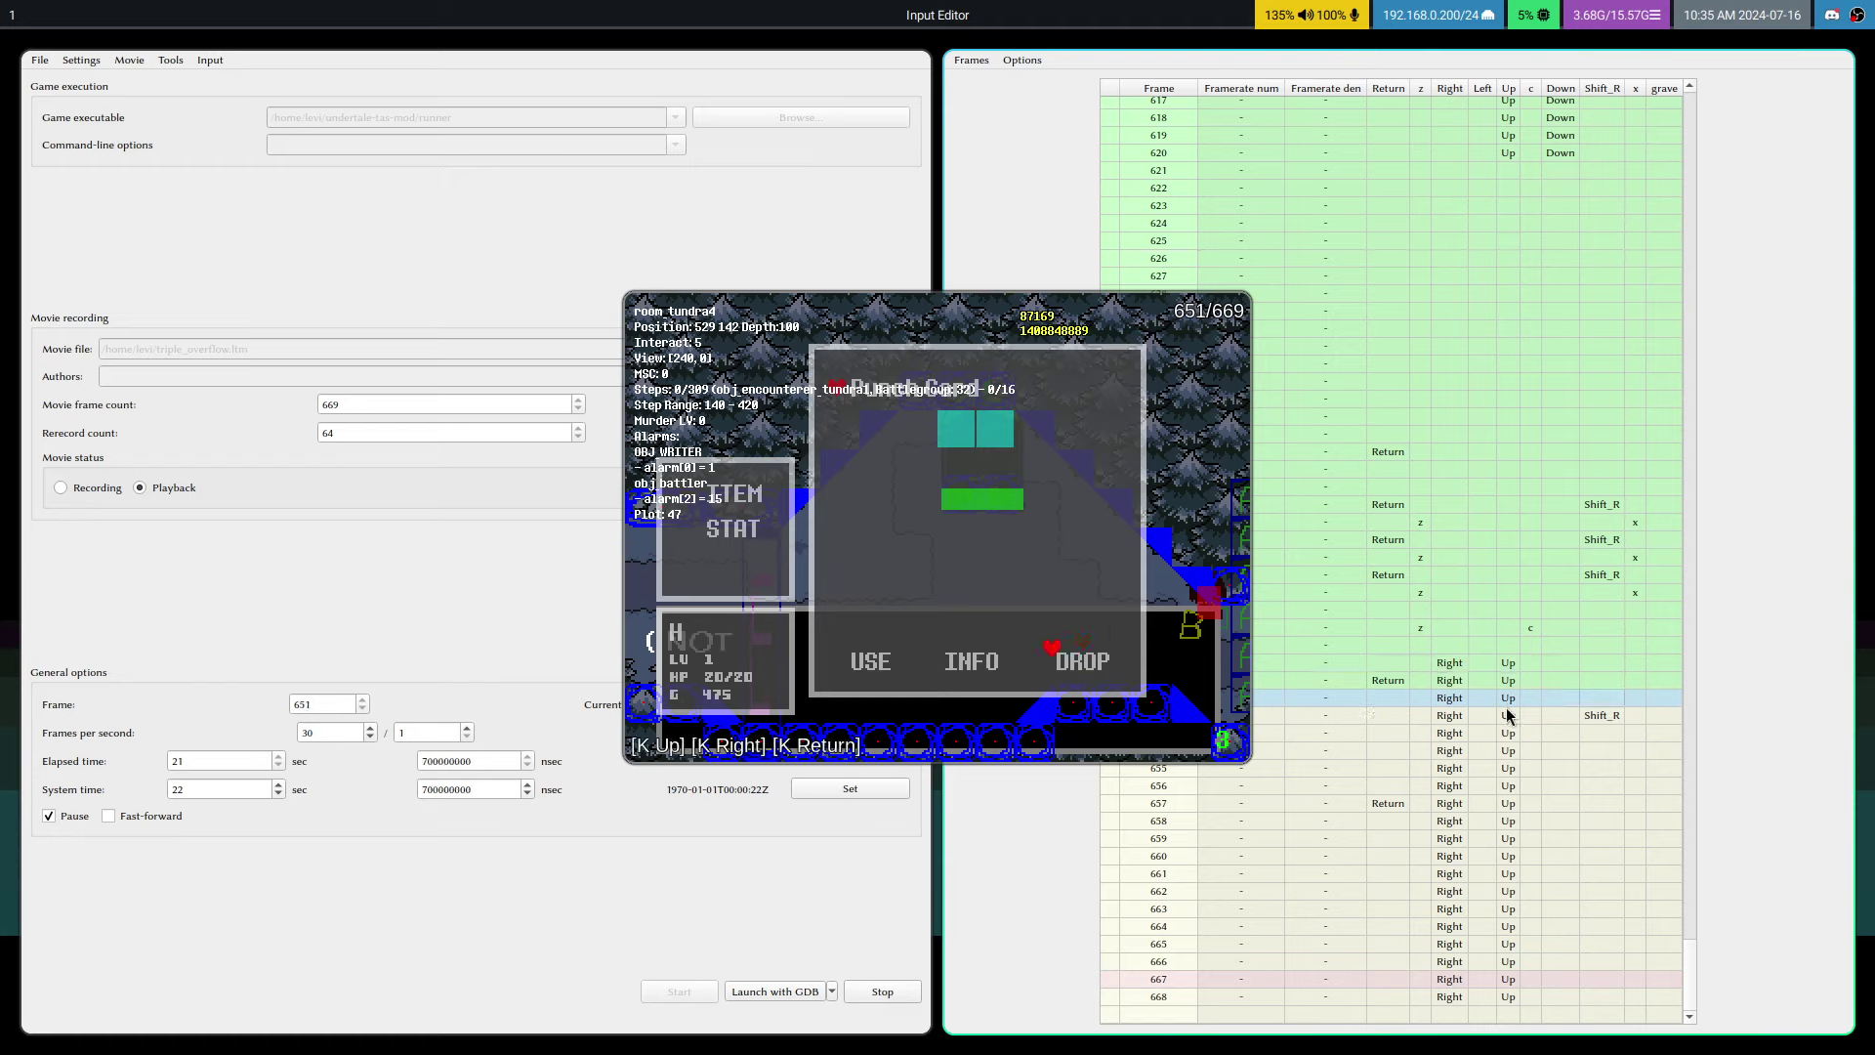
pyautogui.press('v')
pyautogui.press('v')
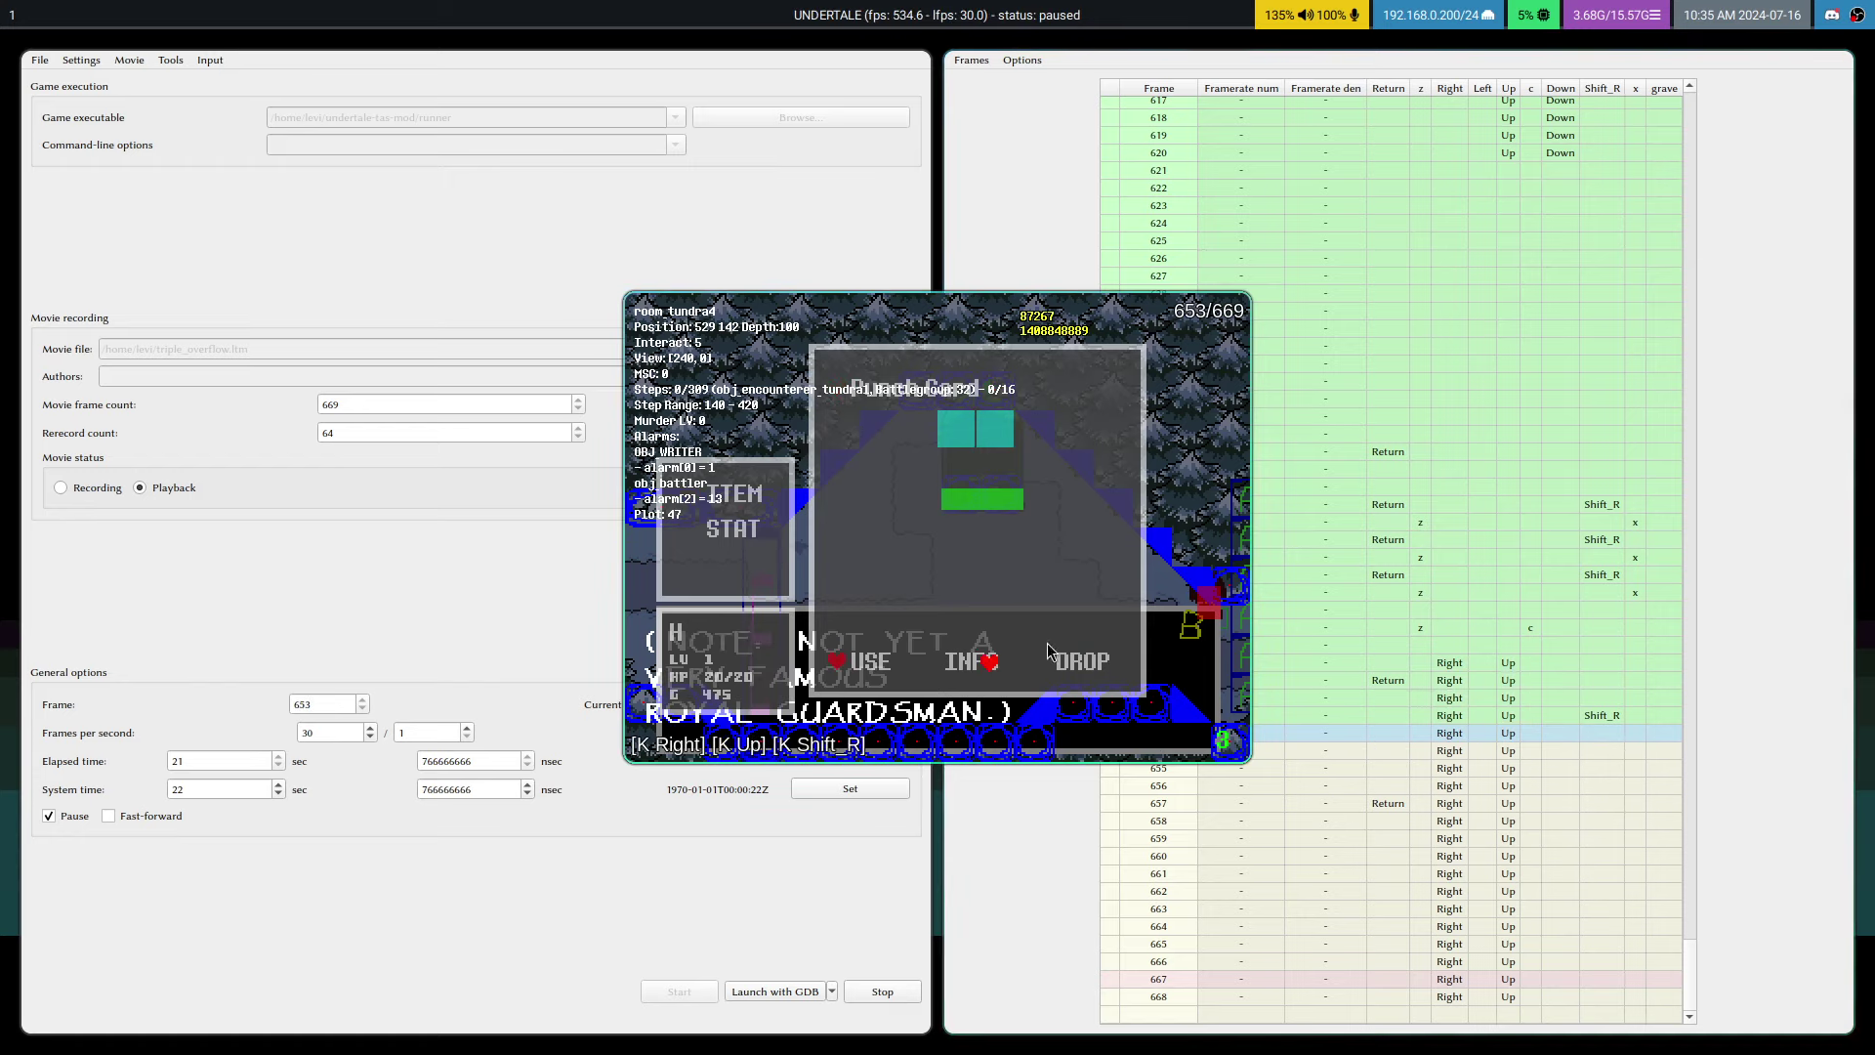
pyautogui.press('v')
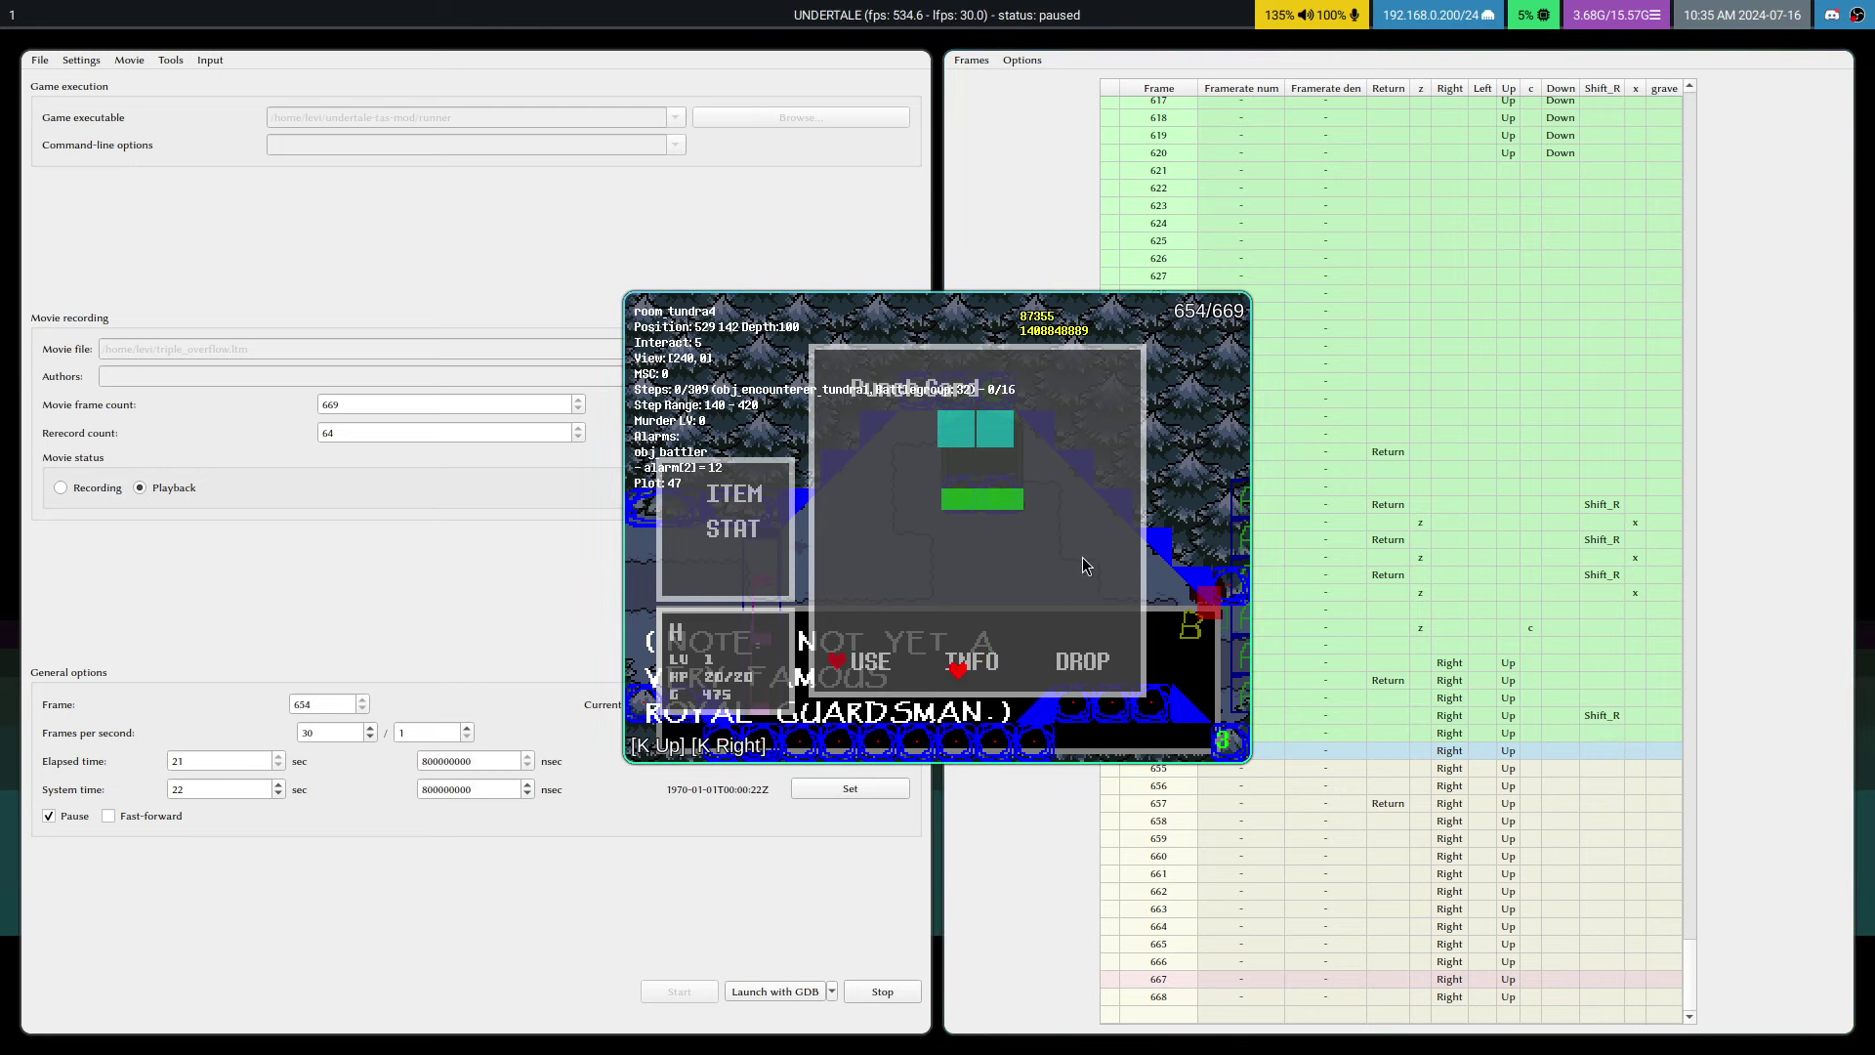
pyautogui.press('v')
pyautogui.press('v')
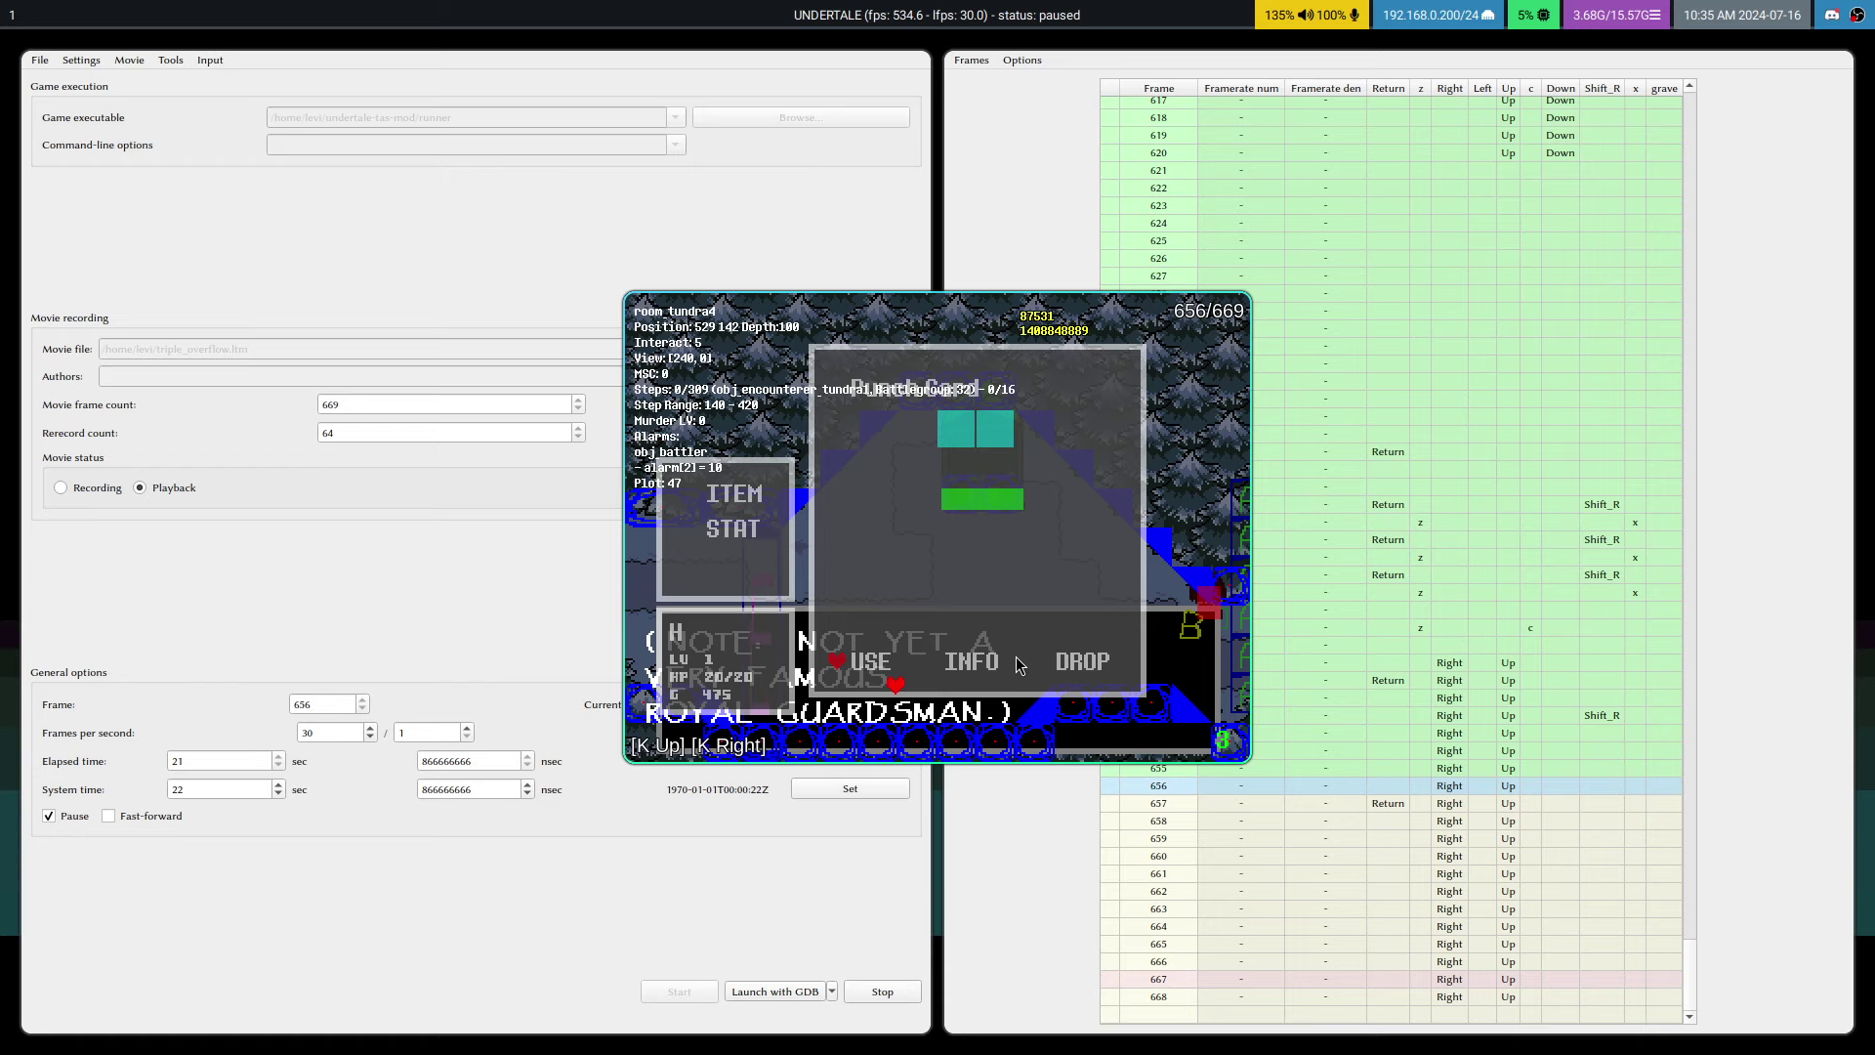
pyautogui.press('v')
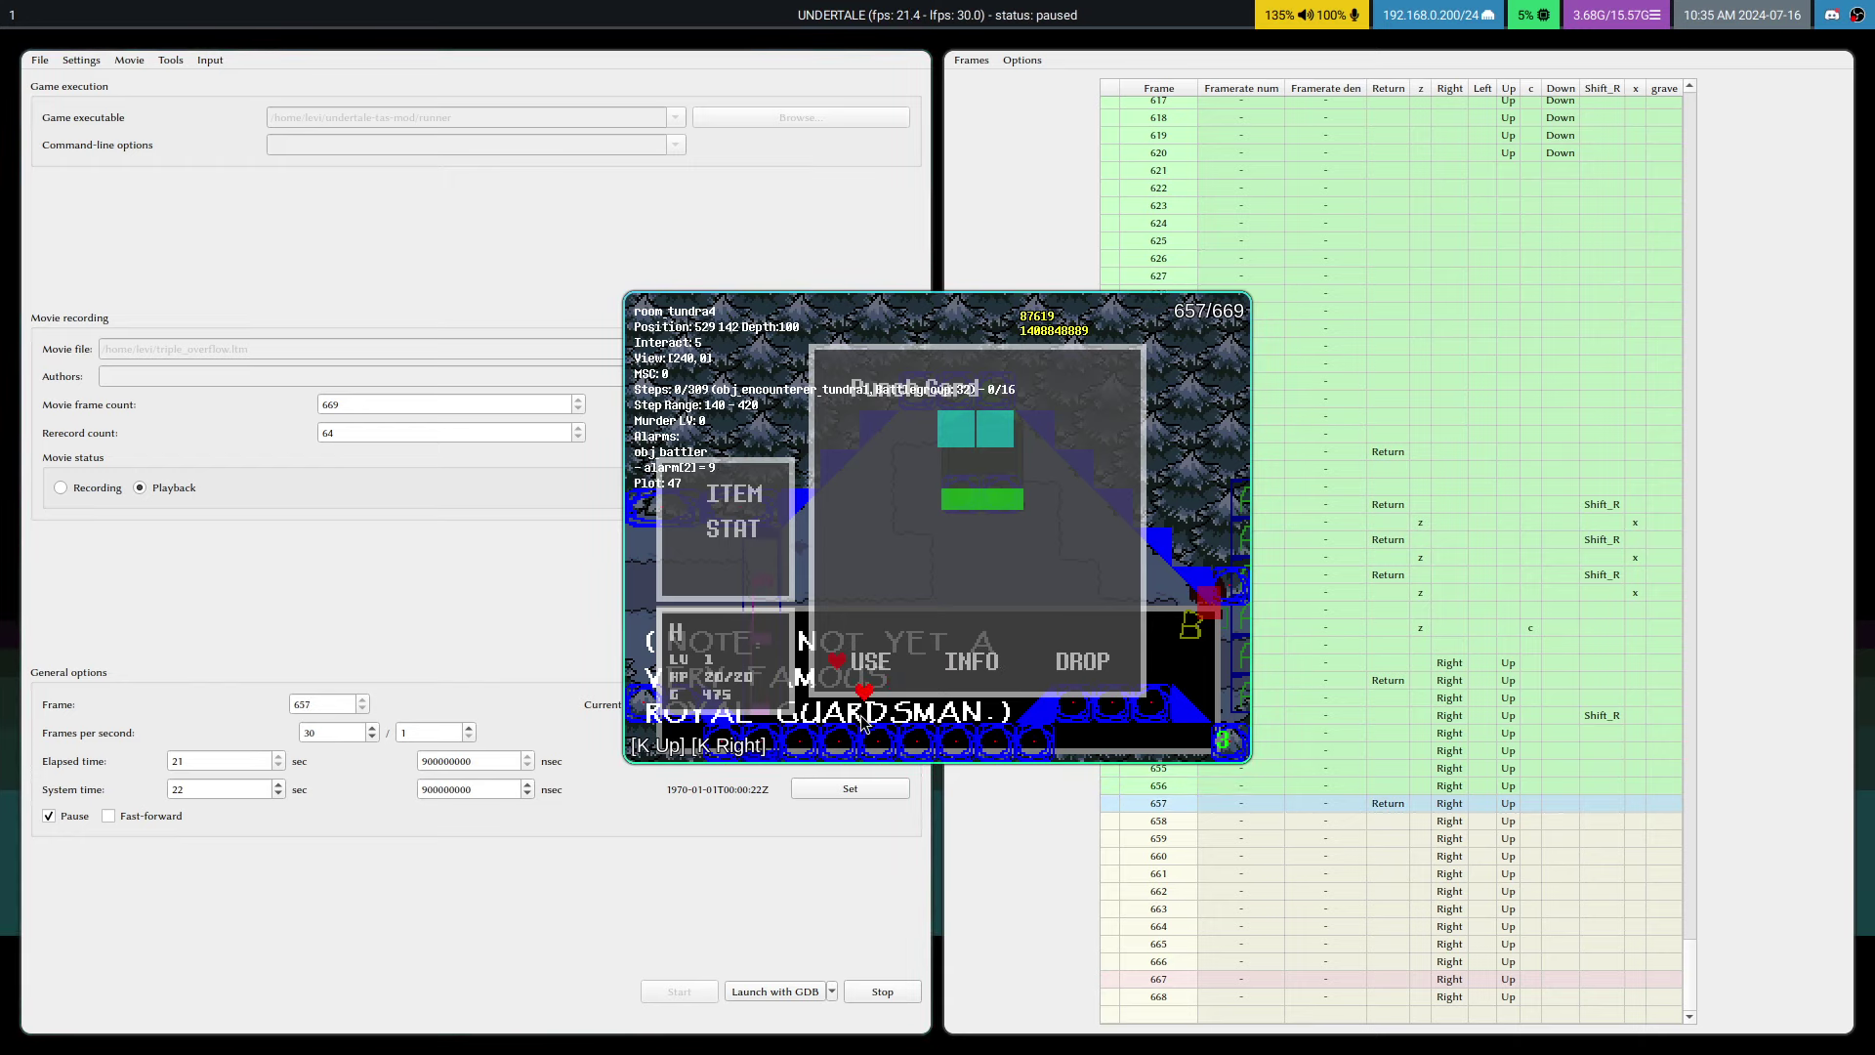
pyautogui.press('v')
pyautogui.press('v')
pyautogui.press('v')
pyautogui.press('v')
pyautogui.press('v')
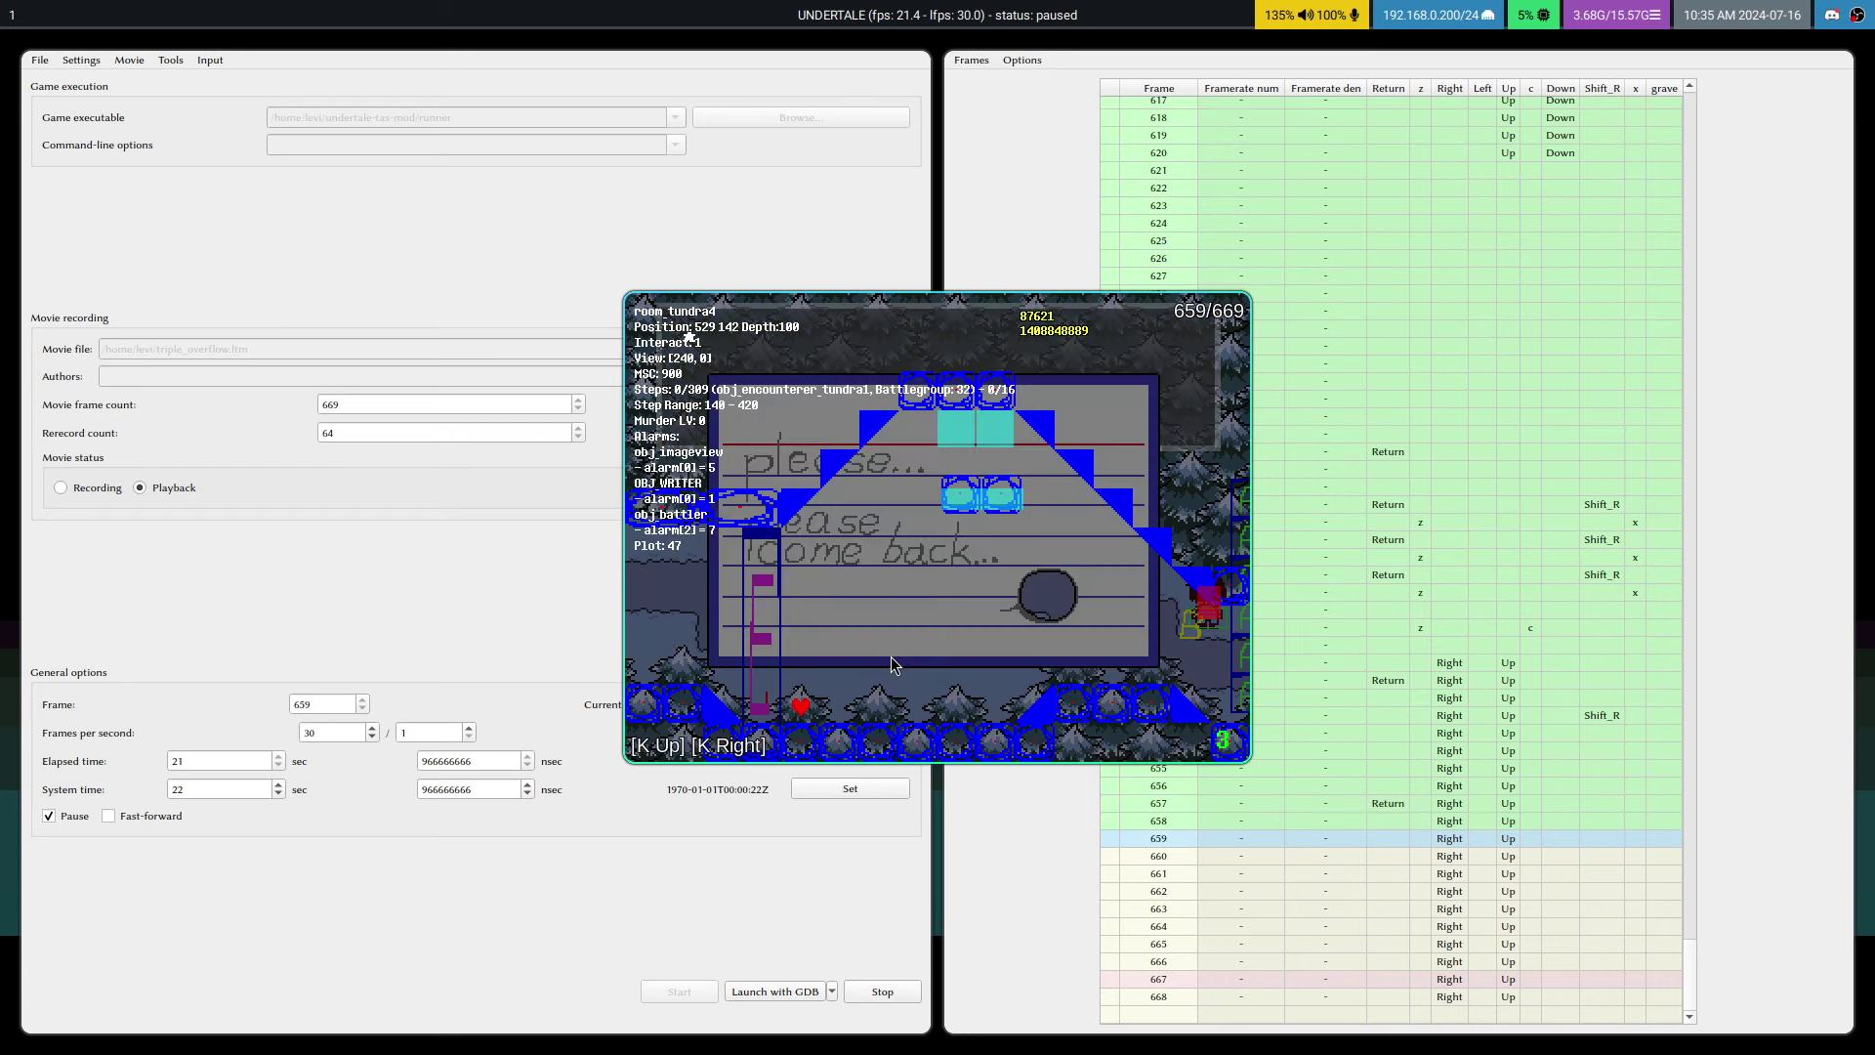
pyautogui.click(1421, 695)
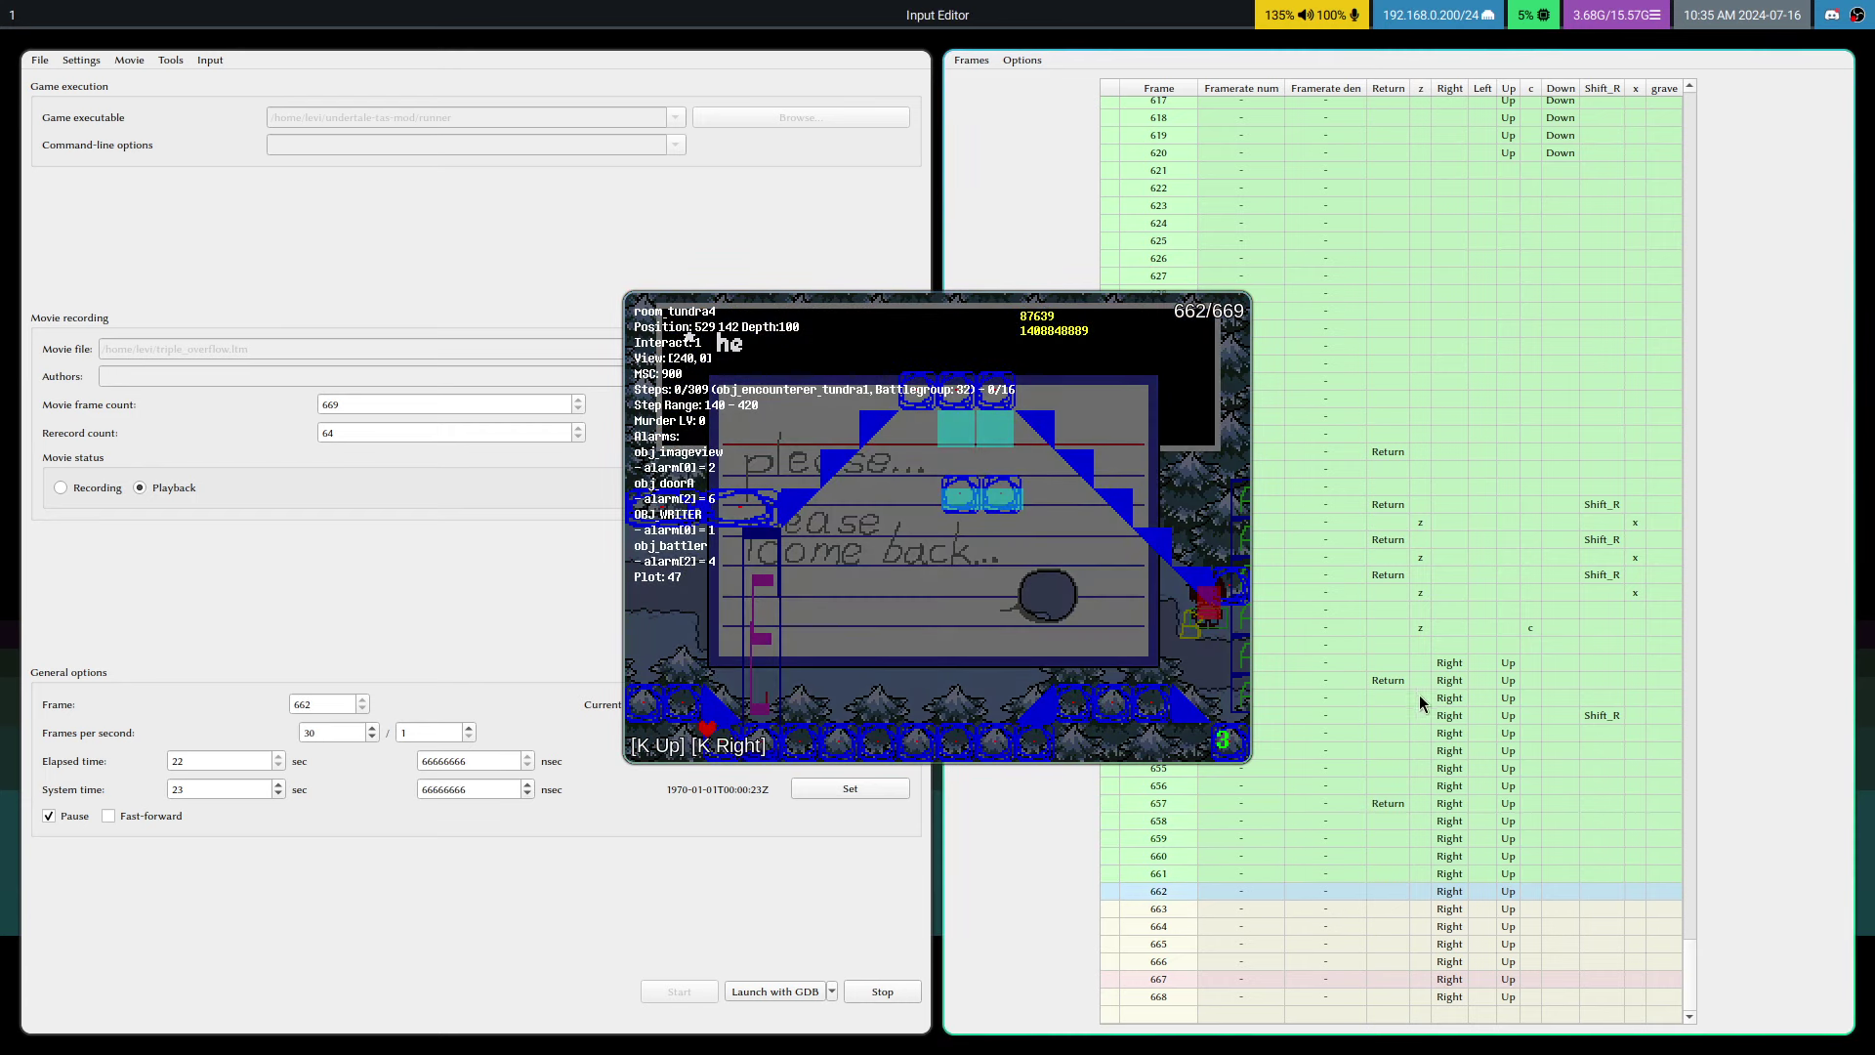
# - Step into the battle at the movie's end and record the Mercy > Flee inputs
pyautogui.press('v')
pyautogui.press('v')
pyautogui.press('v')
pyautogui.press('v')
pyautogui.press('v')
pyautogui.press('v')
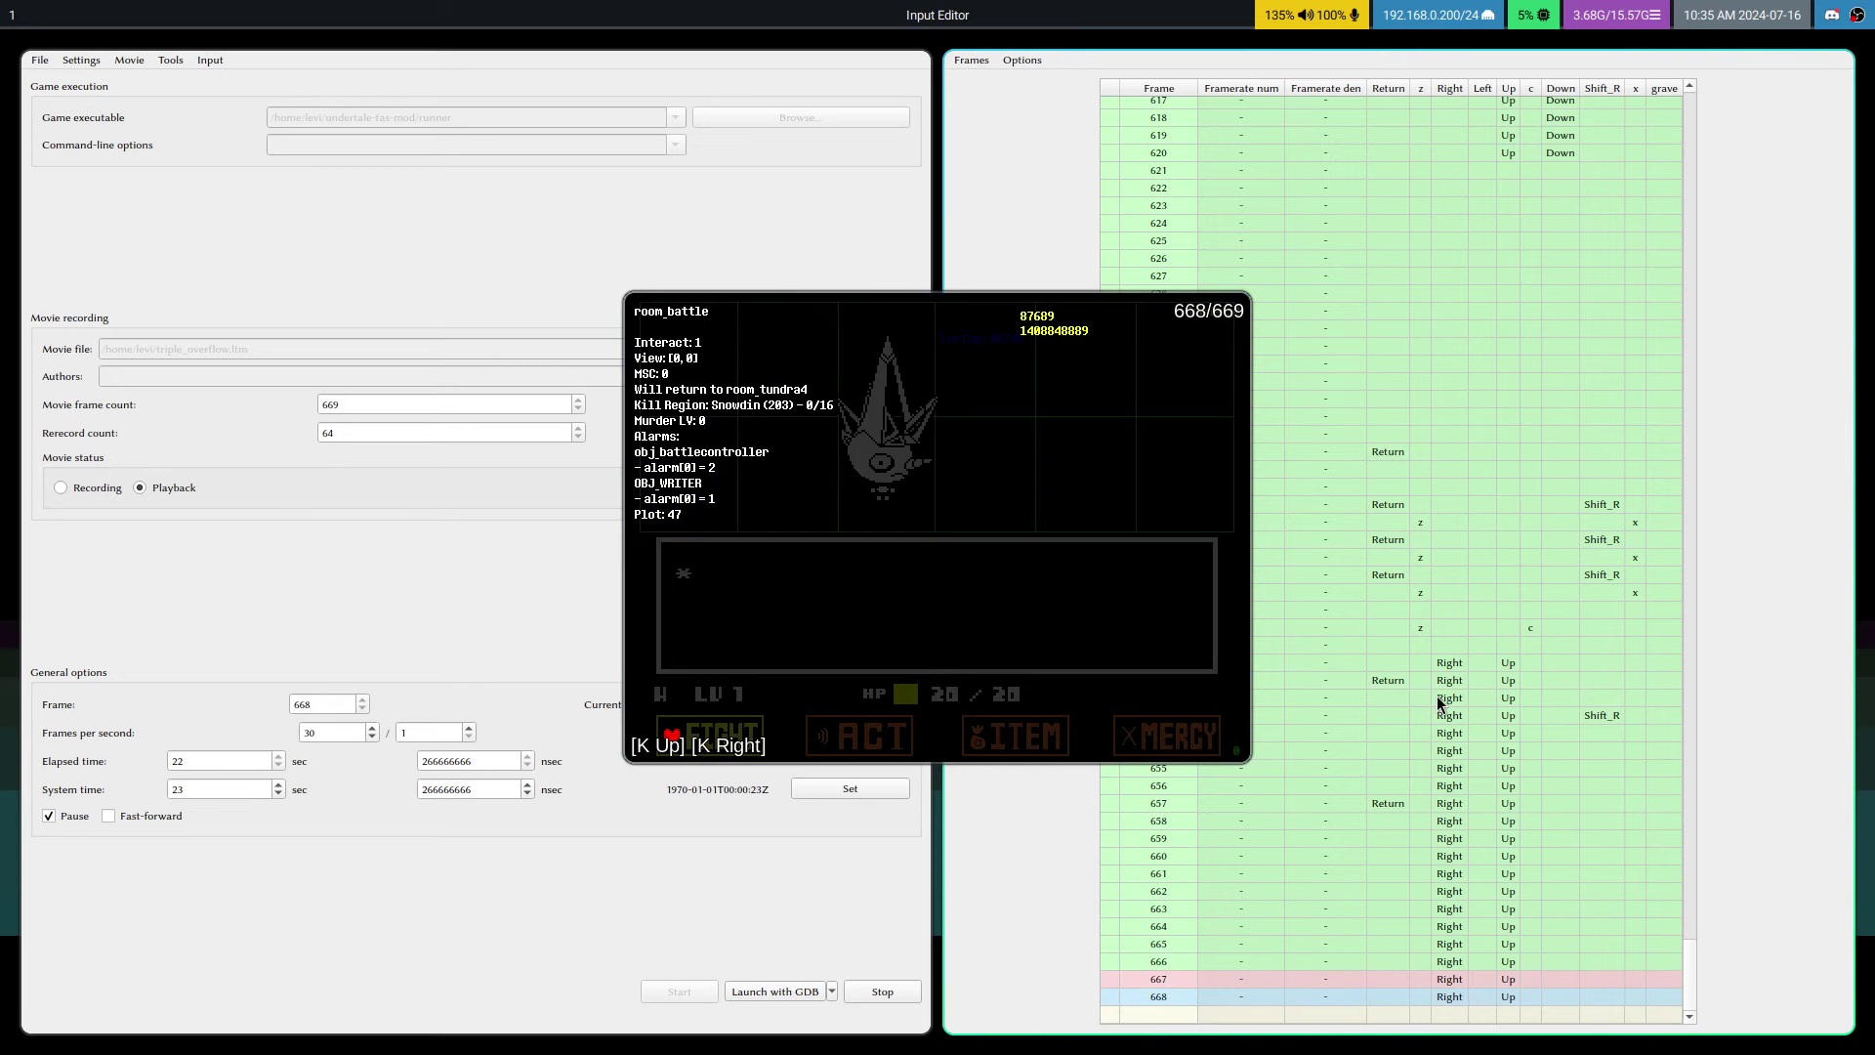
pyautogui.press('v')
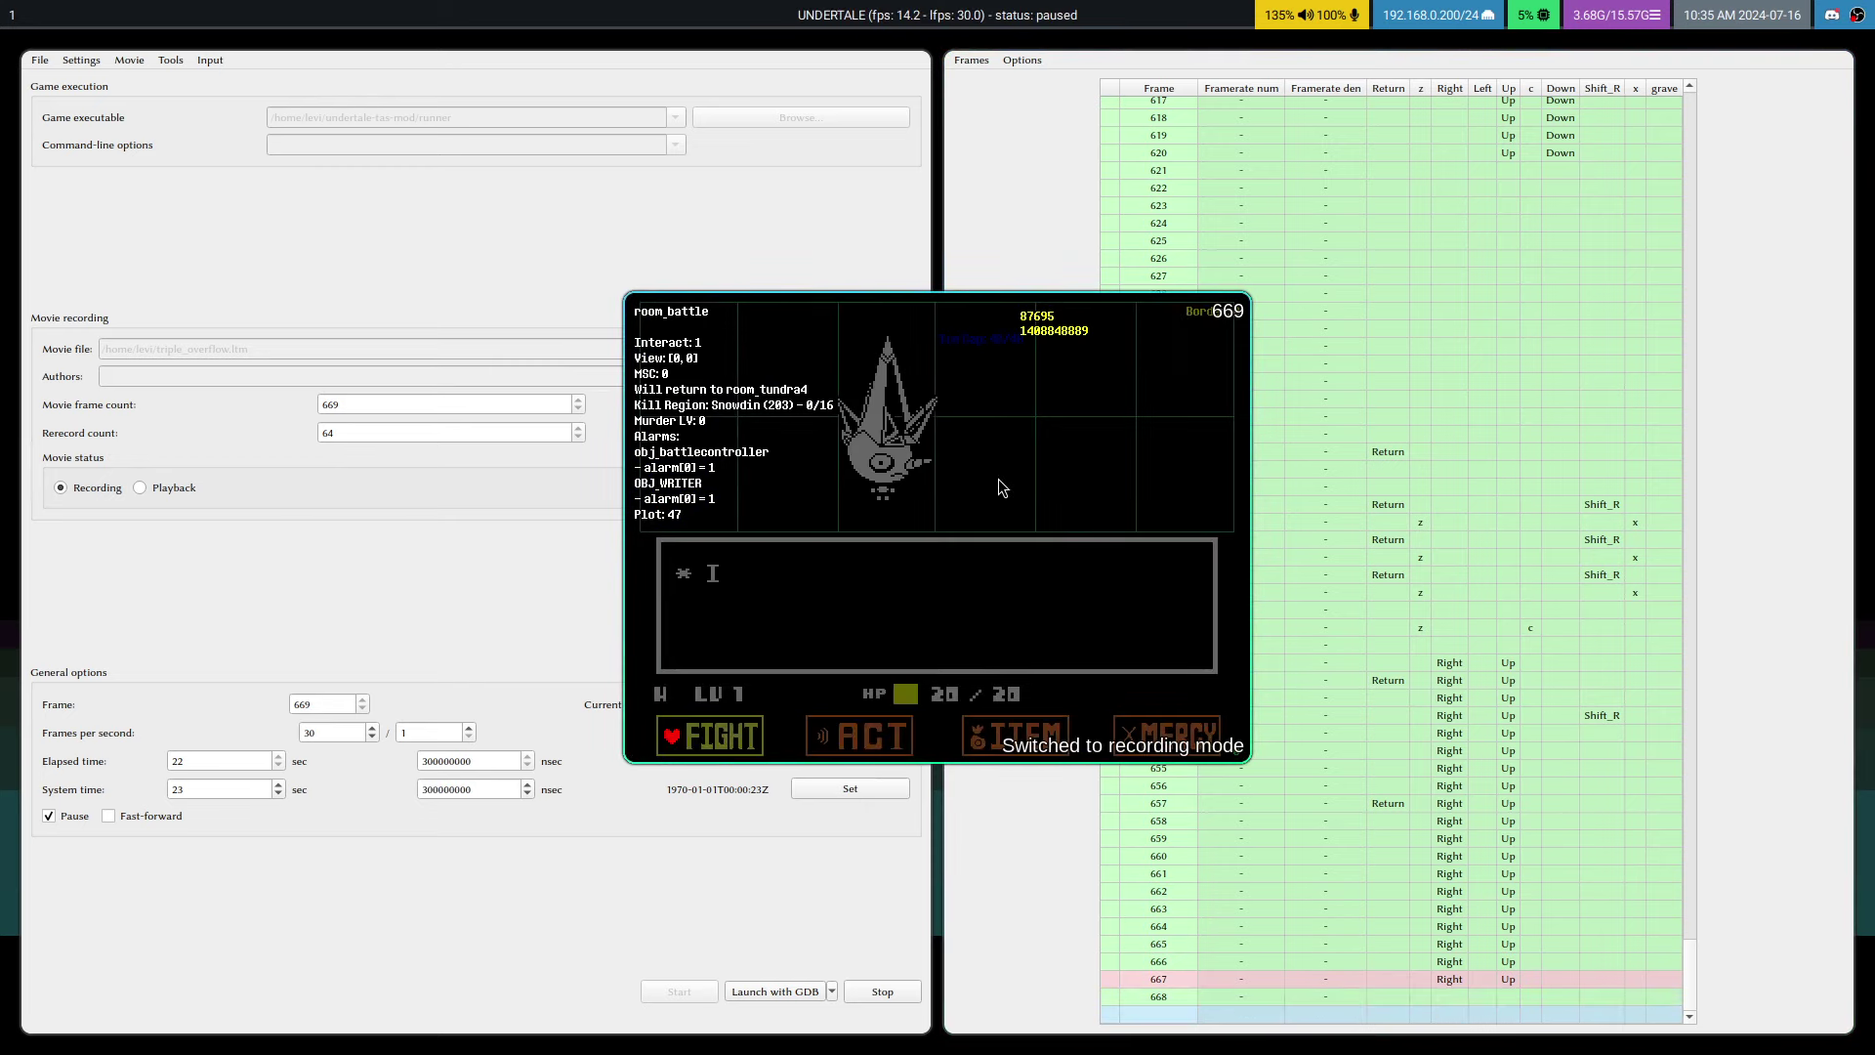
pyautogui.press('Return')
pyautogui.press('Left')
pyautogui.press('v')
pyautogui.press('z')
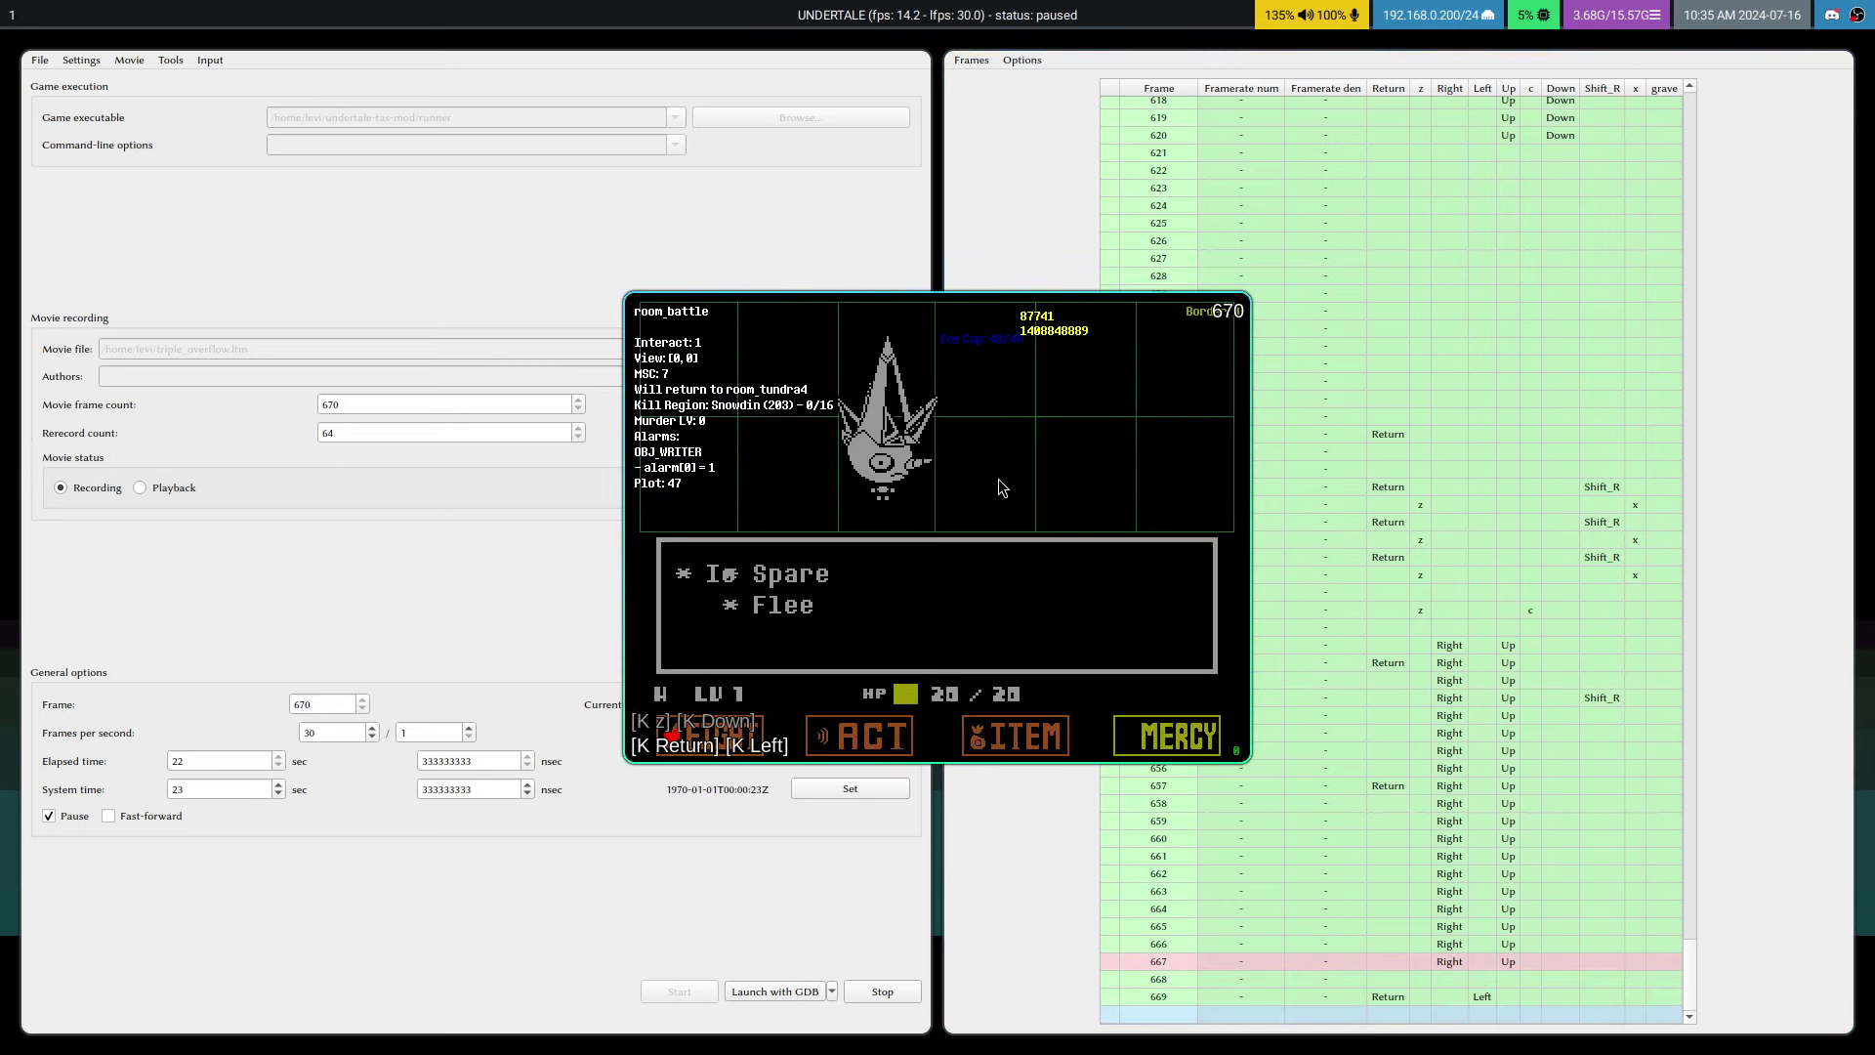
pyautogui.press('Down')
pyautogui.press('v')
pyautogui.press('v')
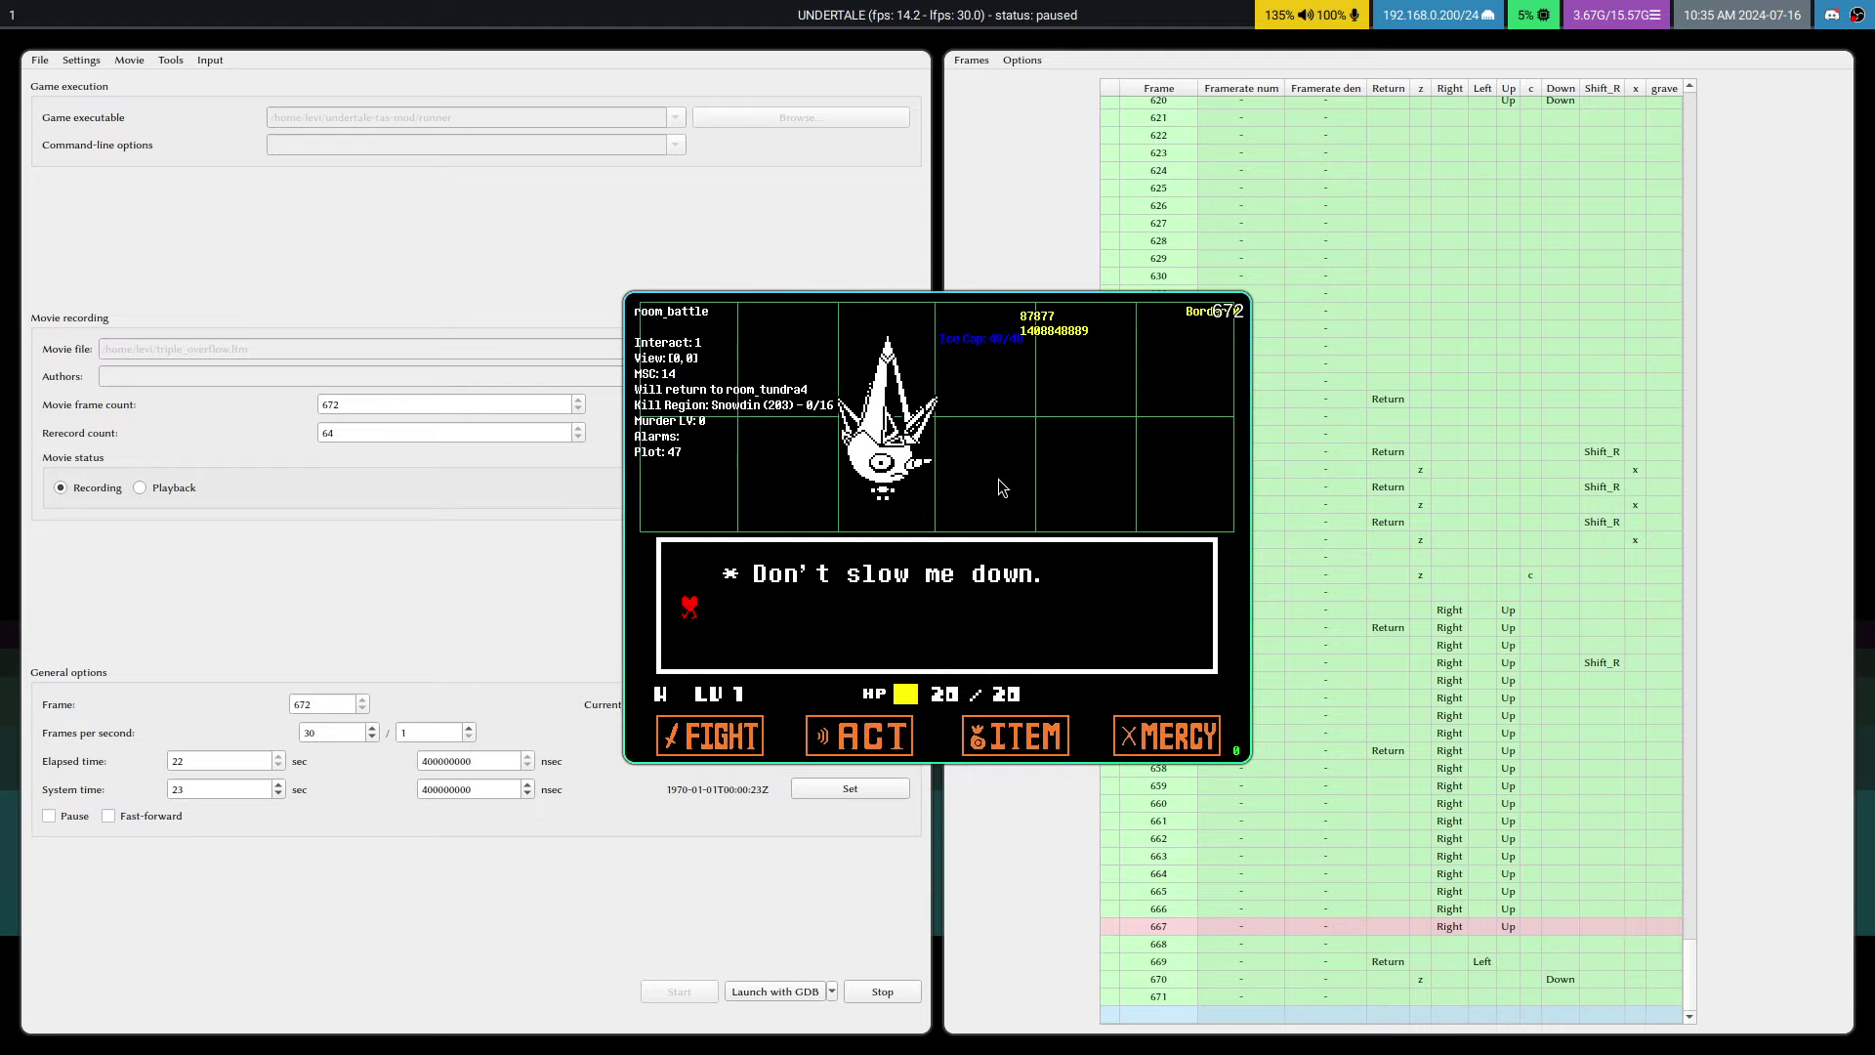
# - Run out of battle walking left, pausing at the room transition and stepping into the next room
pyautogui.press('Pause')
pyautogui.press('Left')
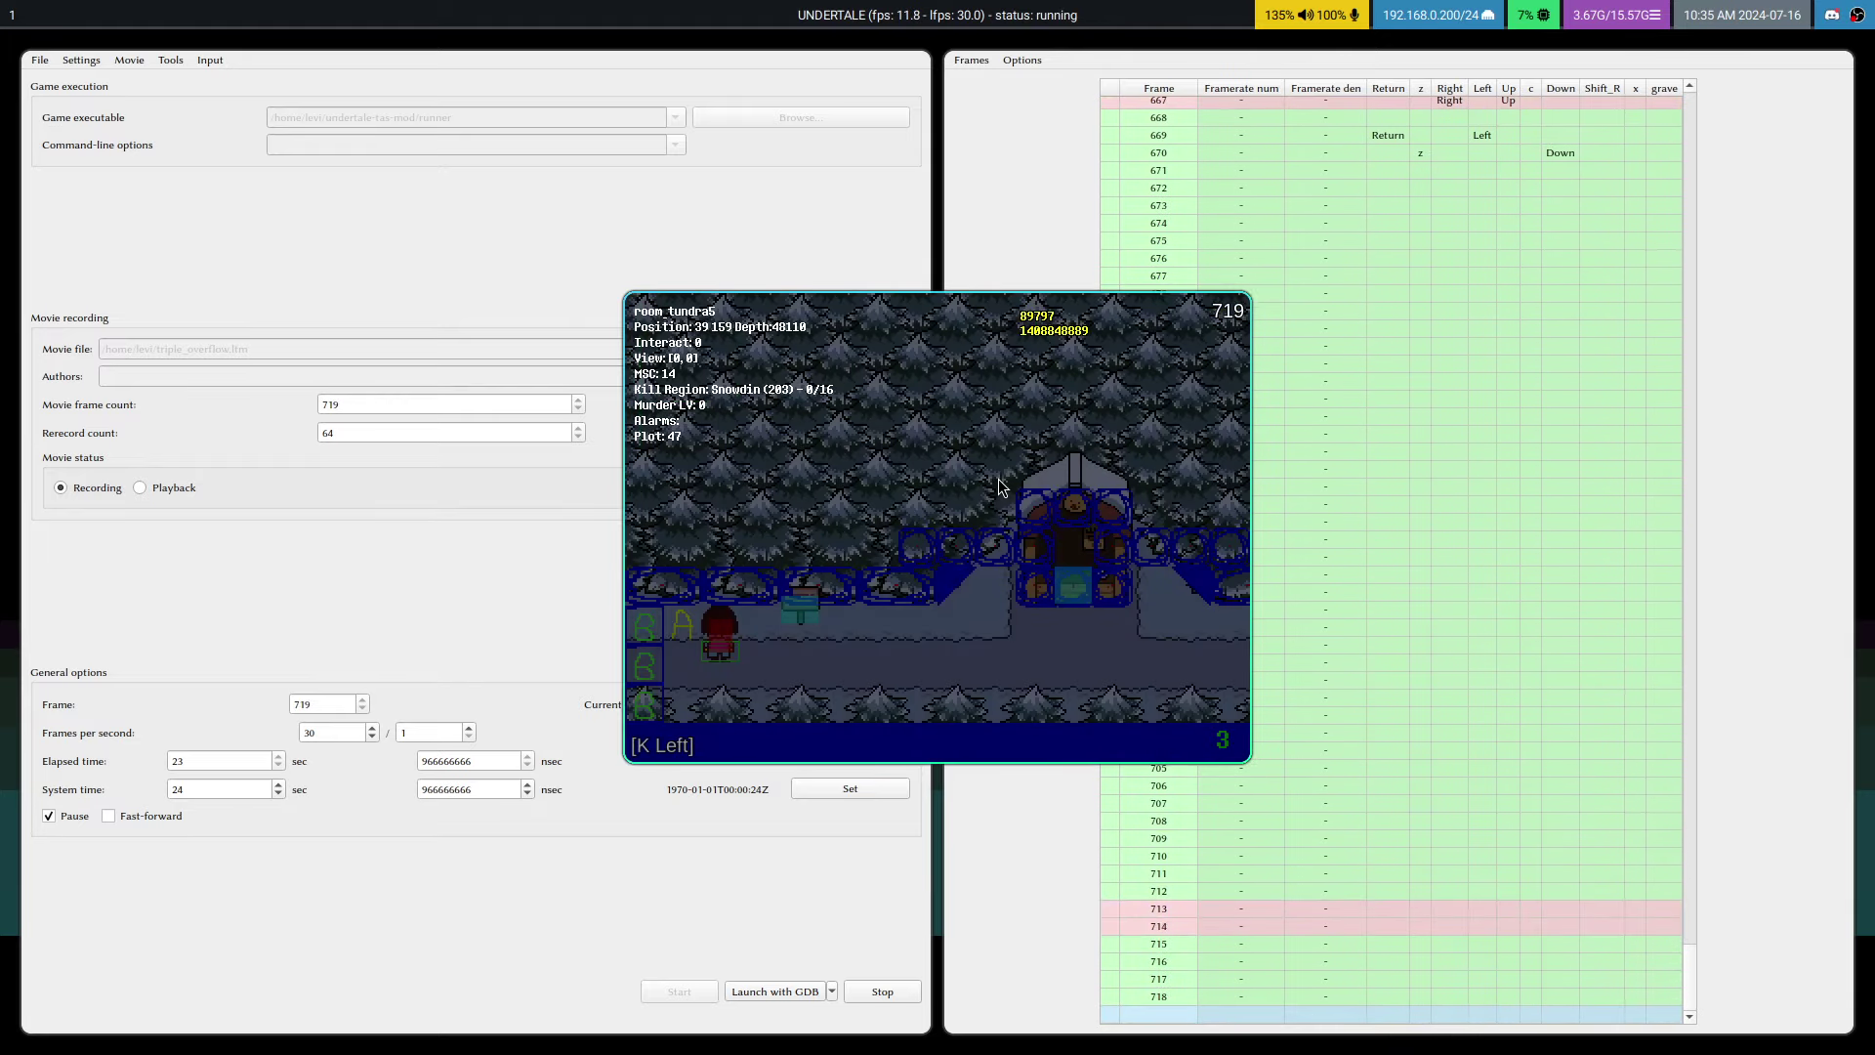
pyautogui.press('Pause')
pyautogui.press('v')
pyautogui.press('v')
pyautogui.press('v')
pyautogui.press('v')
pyautogui.press('v')
pyautogui.press('v')
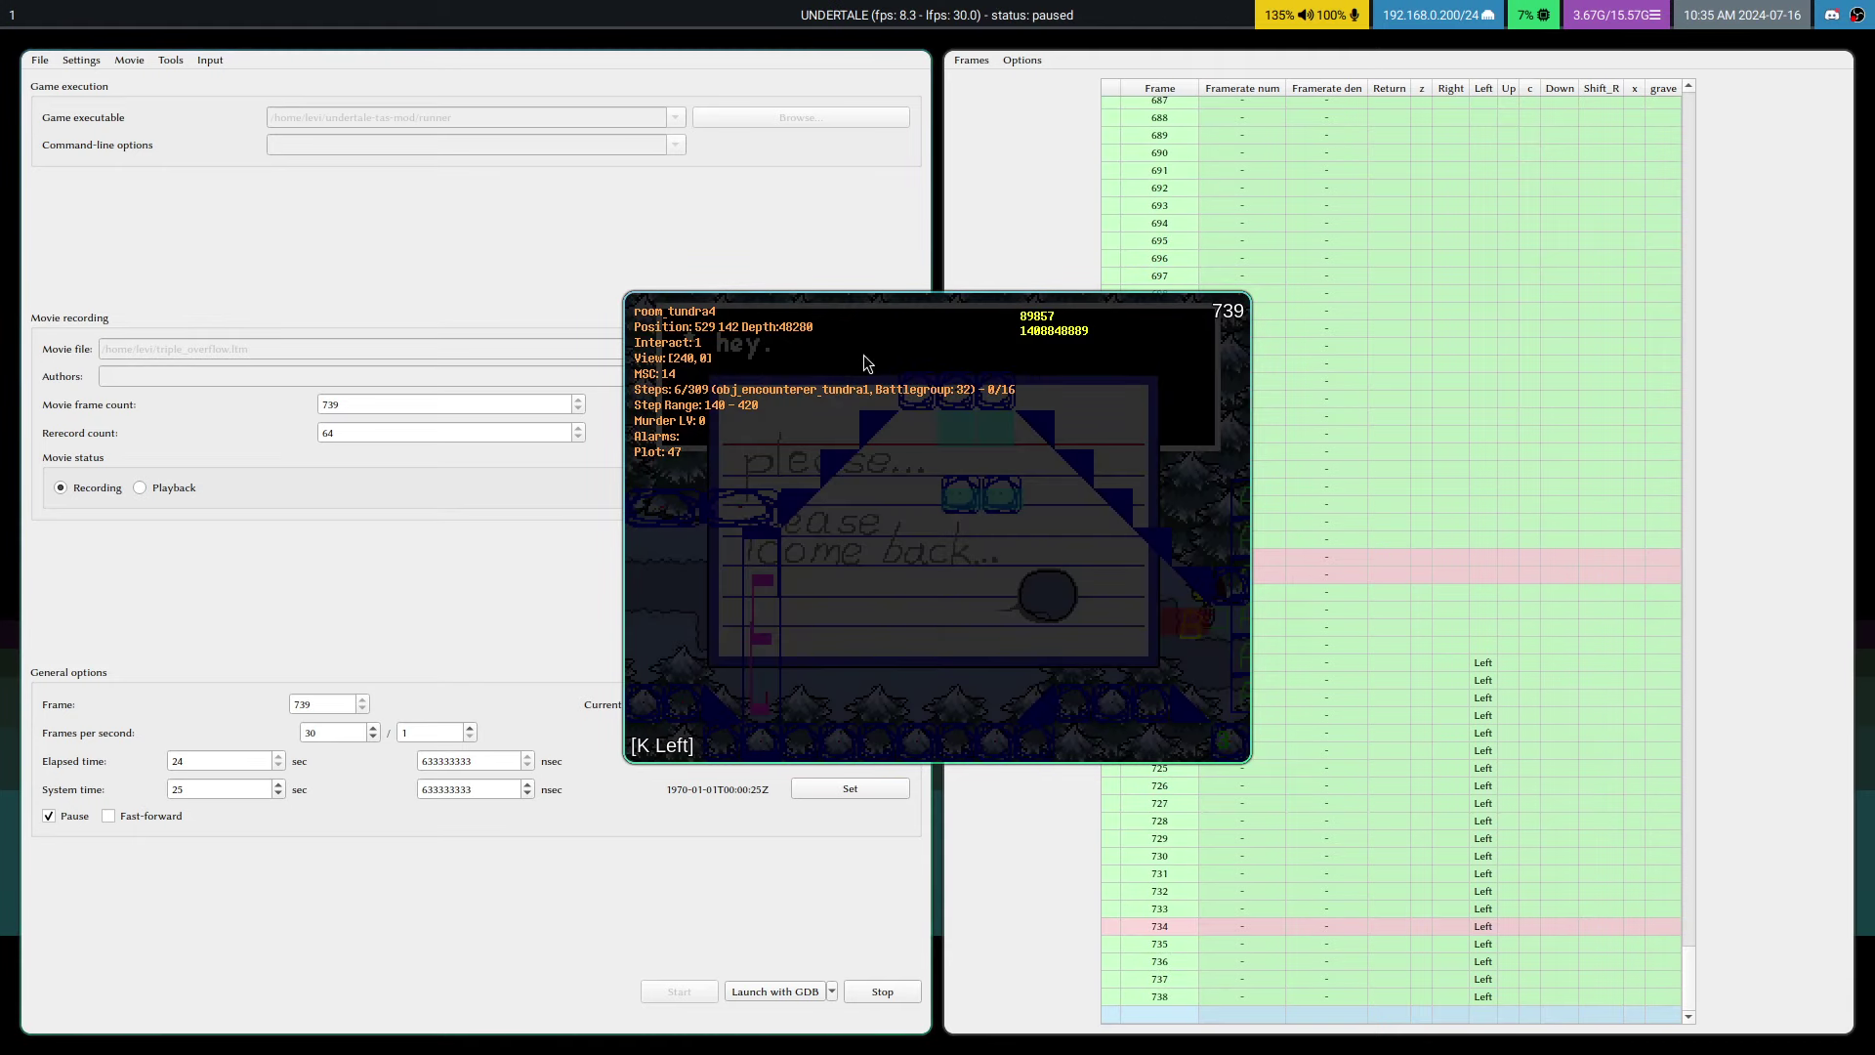
# - Record the dialogue and yes/no answer, then resume walking left while holding Up
pyautogui.press('Return')
pyautogui.press('v')
pyautogui.press('v')
pyautogui.press('v')
pyautogui.press('v')
pyautogui.press('v')
pyautogui.press('v')
pyautogui.press('v')
pyautogui.press('v')
pyautogui.press('v')
pyautogui.press('v')
pyautogui.press('v')
pyautogui.press('v')
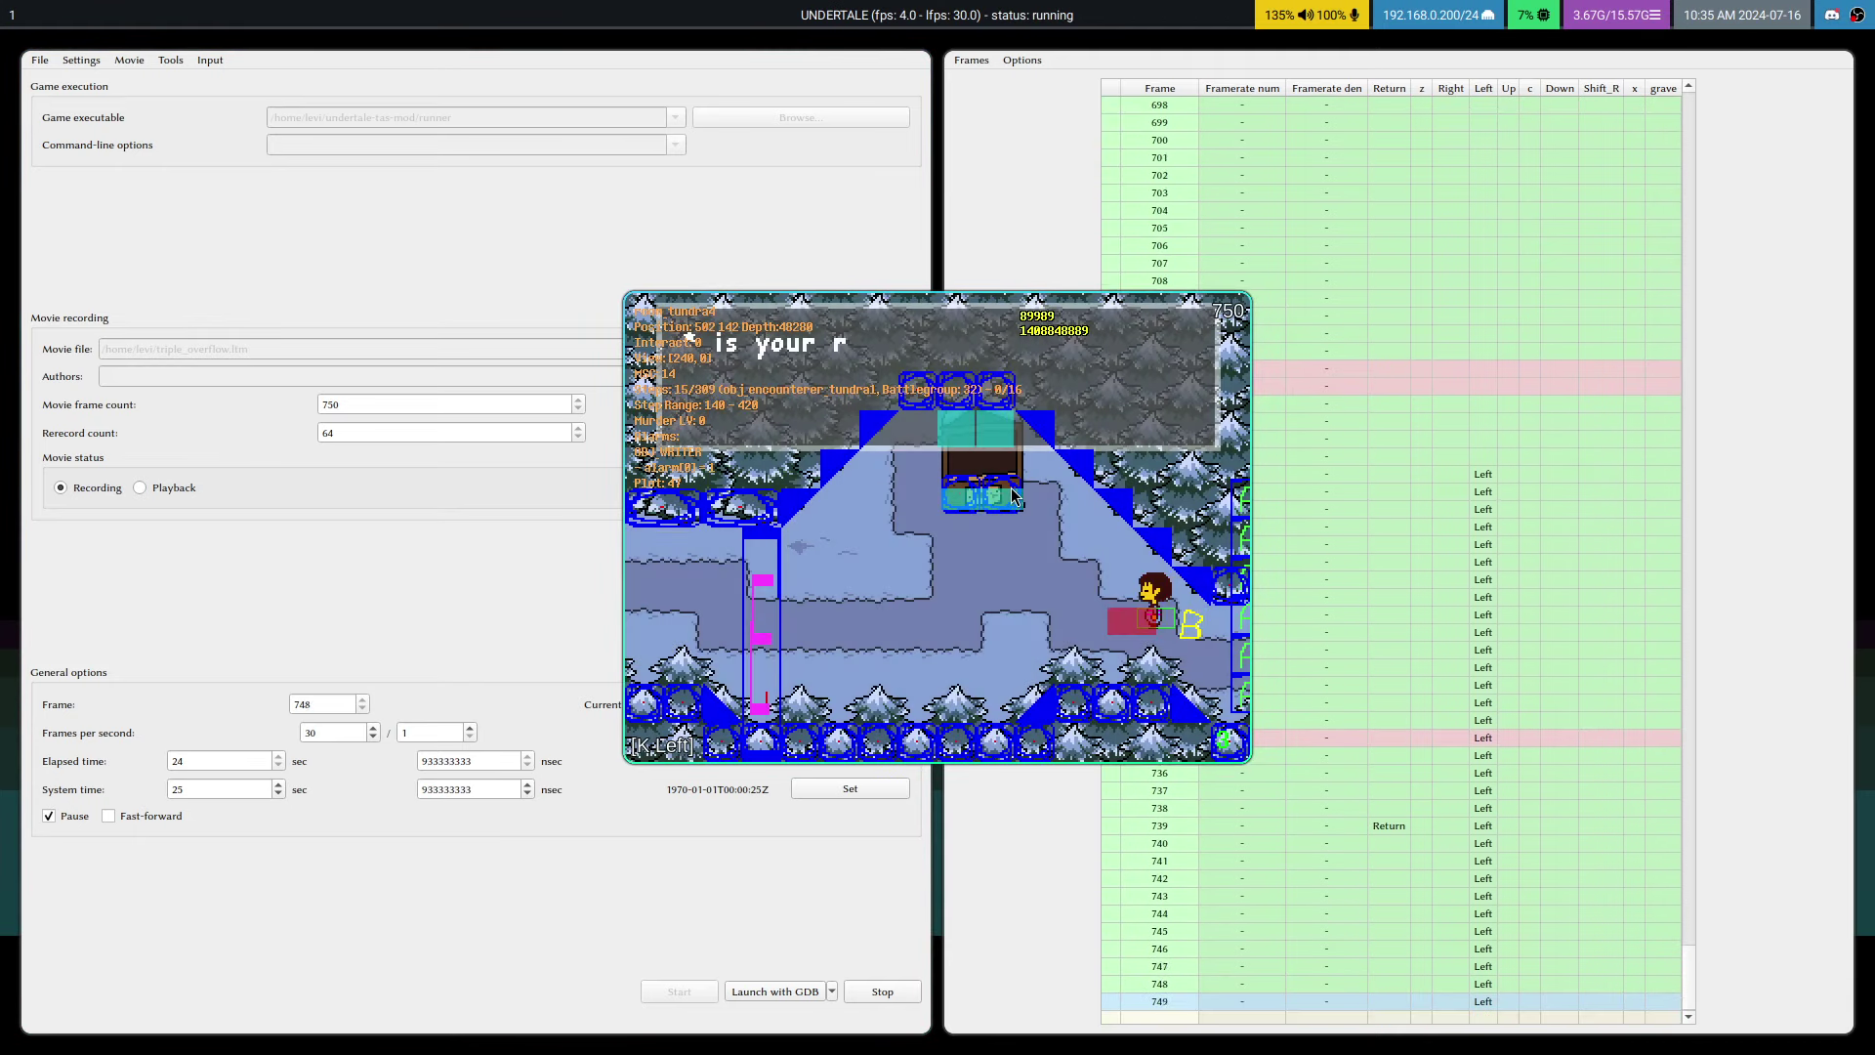
pyautogui.press('Shift_R')
pyautogui.press('Pause')
pyautogui.press('Return')
pyautogui.press('Shift_R')
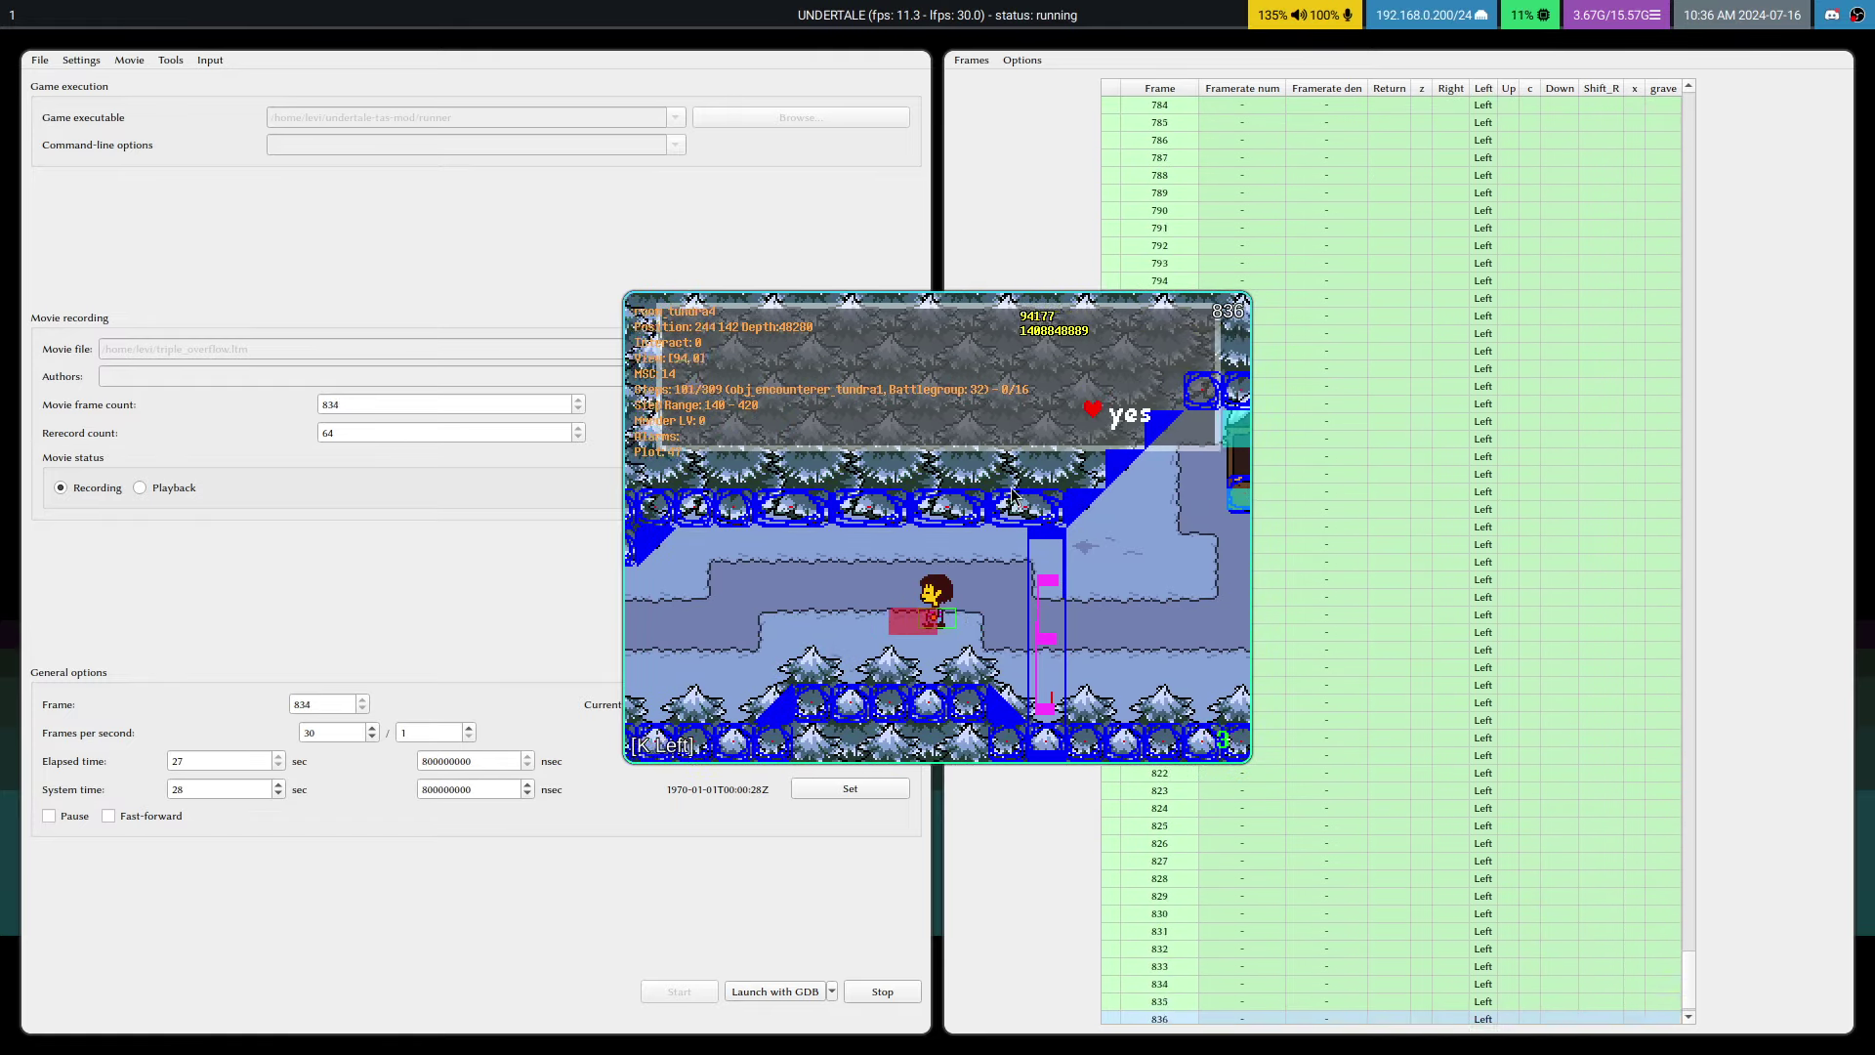
pyautogui.press('Up')
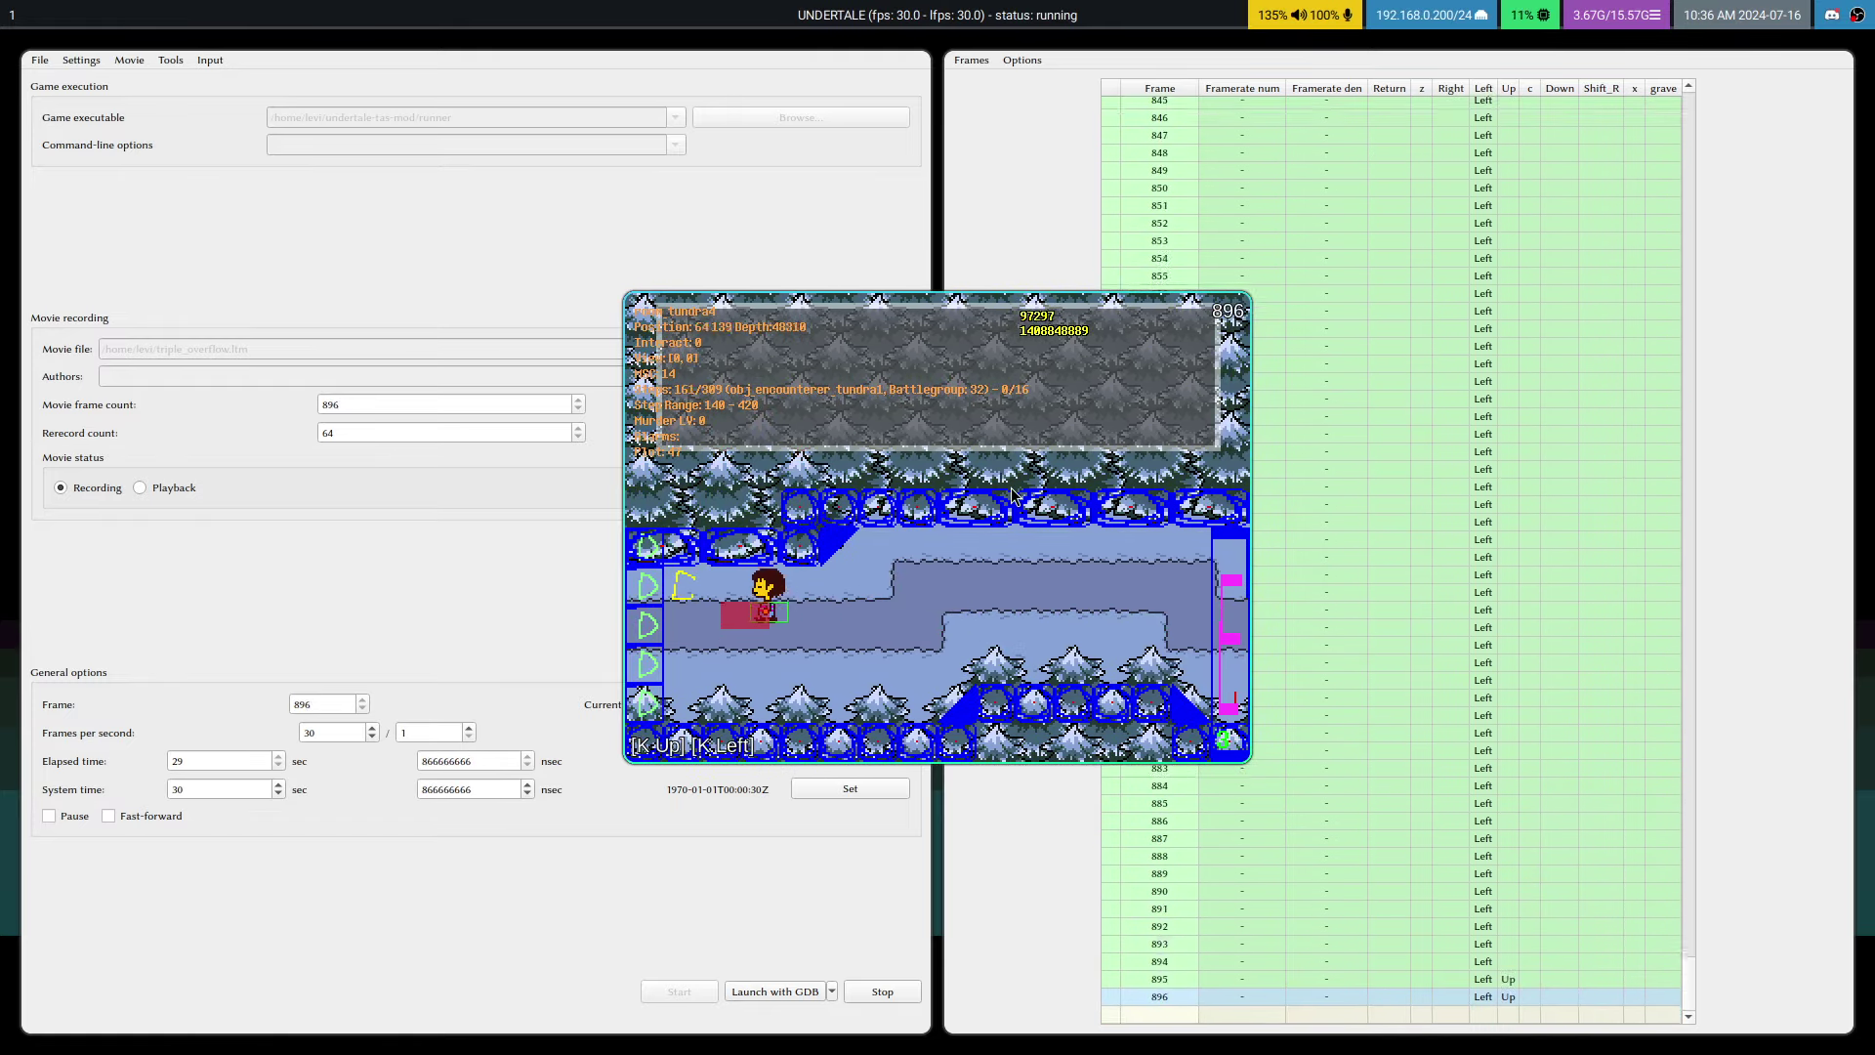
# - Pause the recording at frame 933 and scroll back through earlier Input Editor rows
pyautogui.press('Pause')
pyautogui.press('Pause')
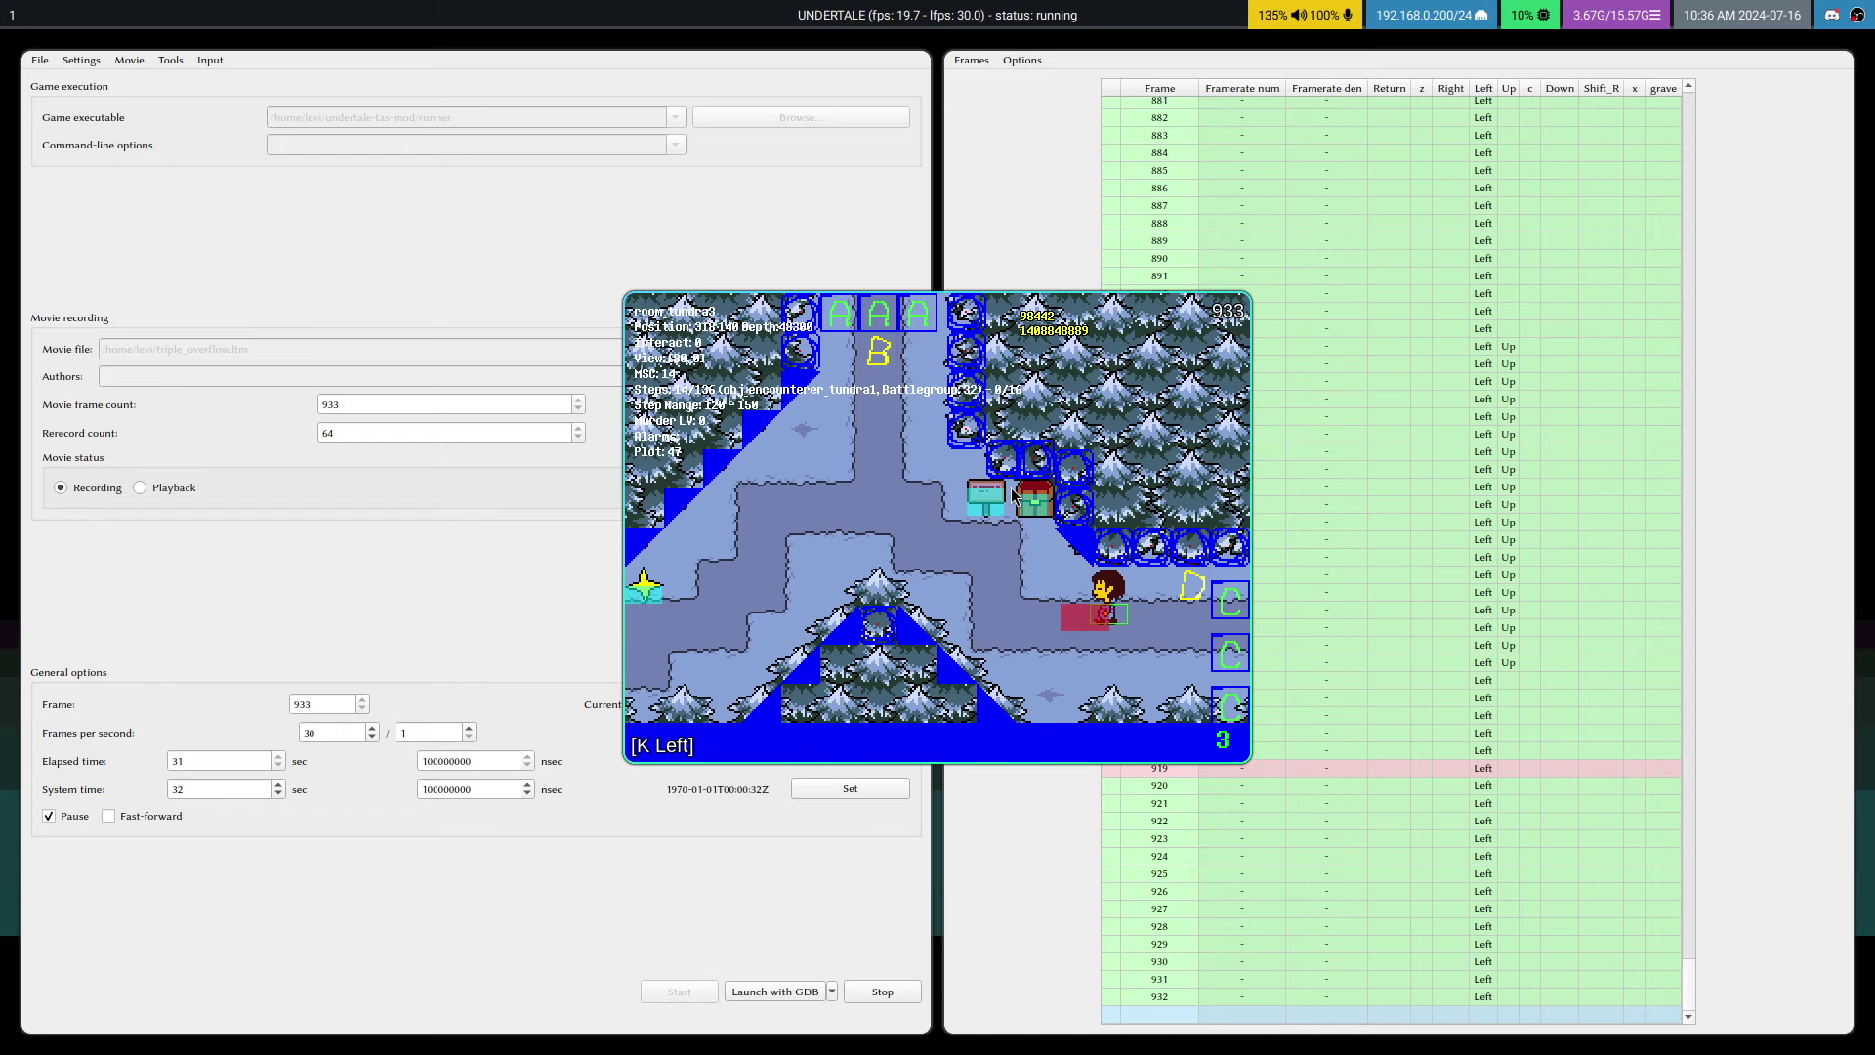
pyautogui.scroll(20, 1639, 389)
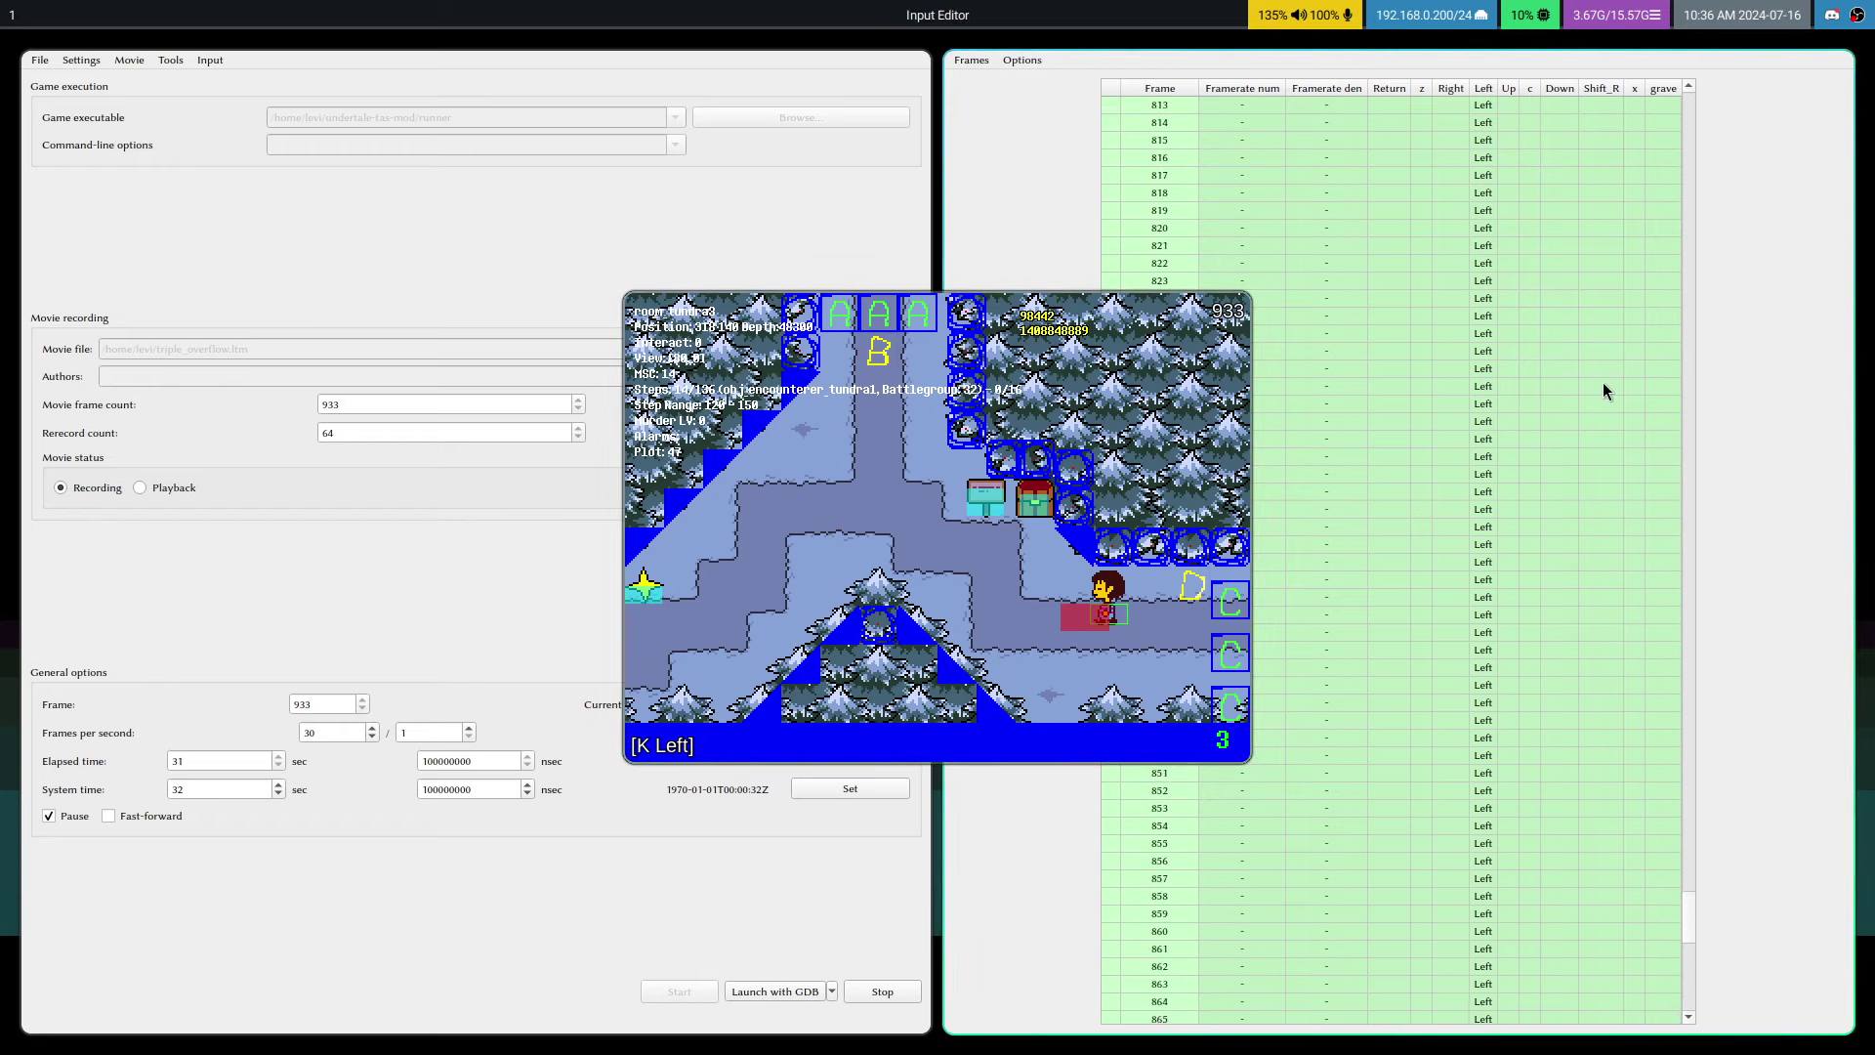
pyautogui.scroll(20, 1603, 383)
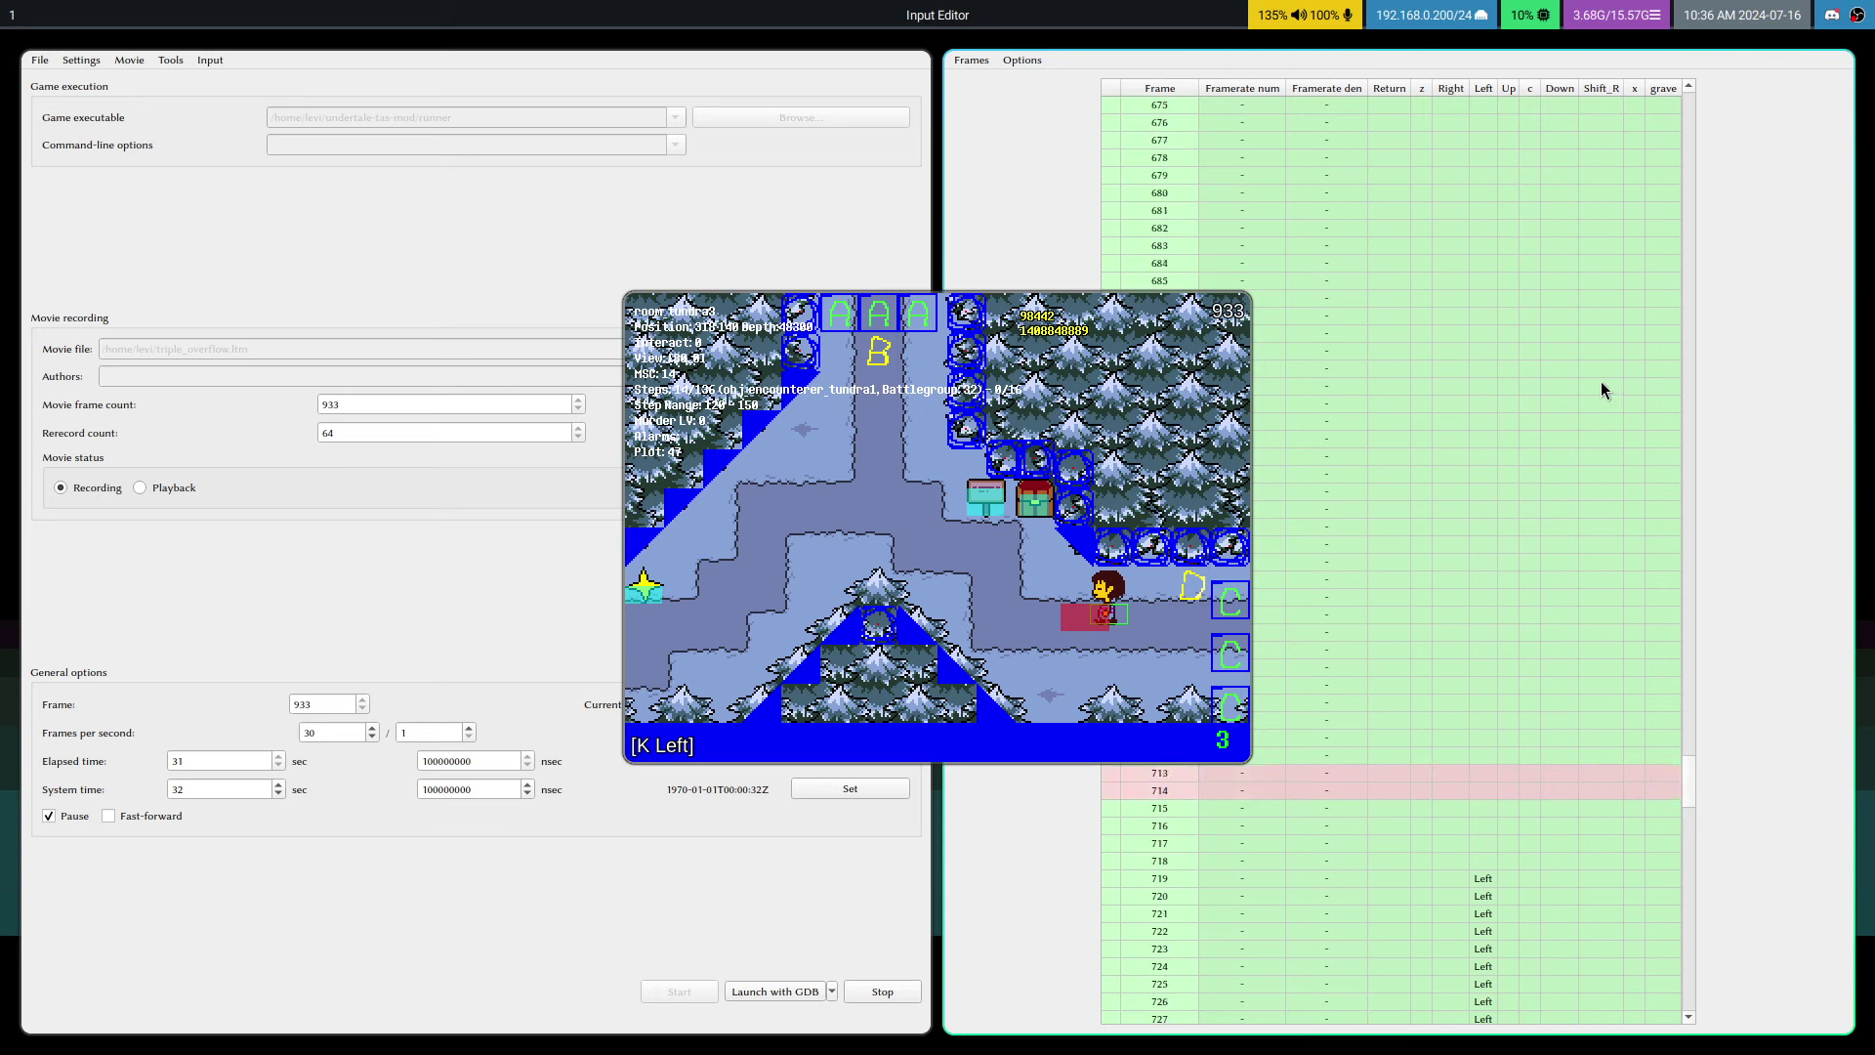
pyautogui.scroll(20, 1553, 334)
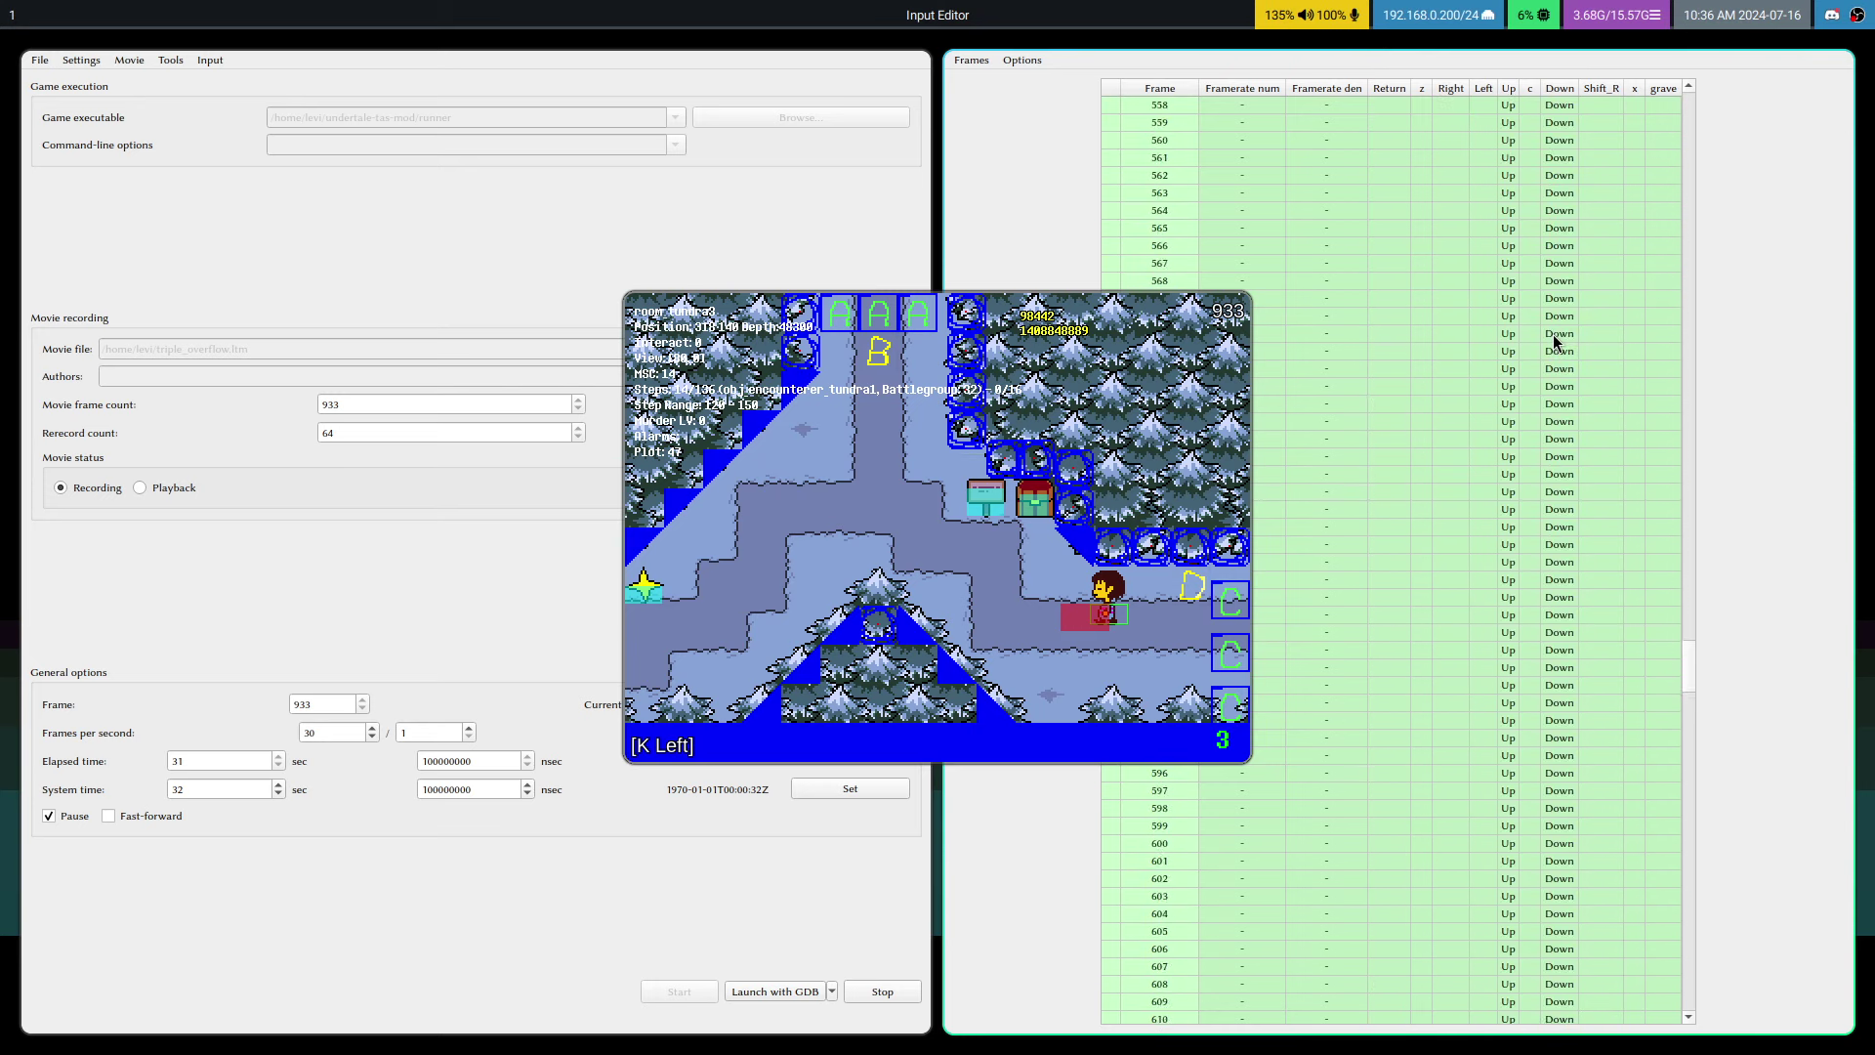
pyautogui.scroll(20, 1485, 193)
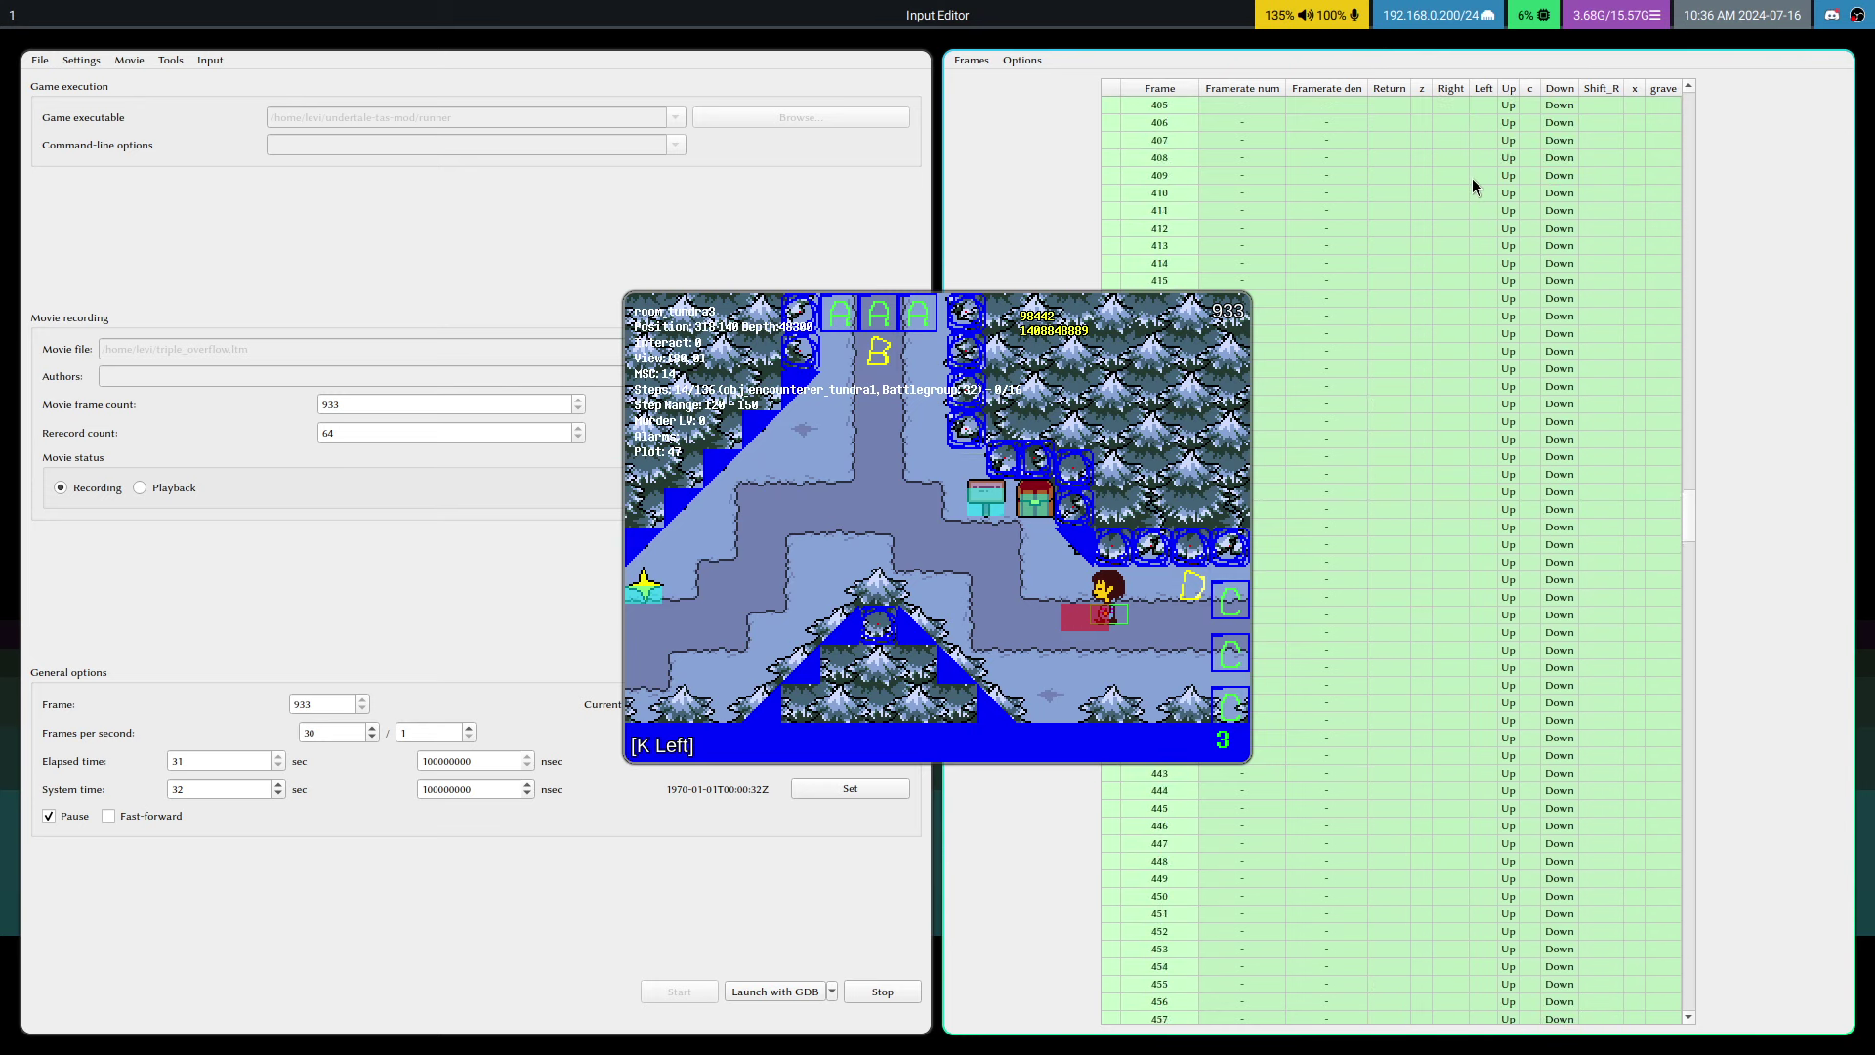